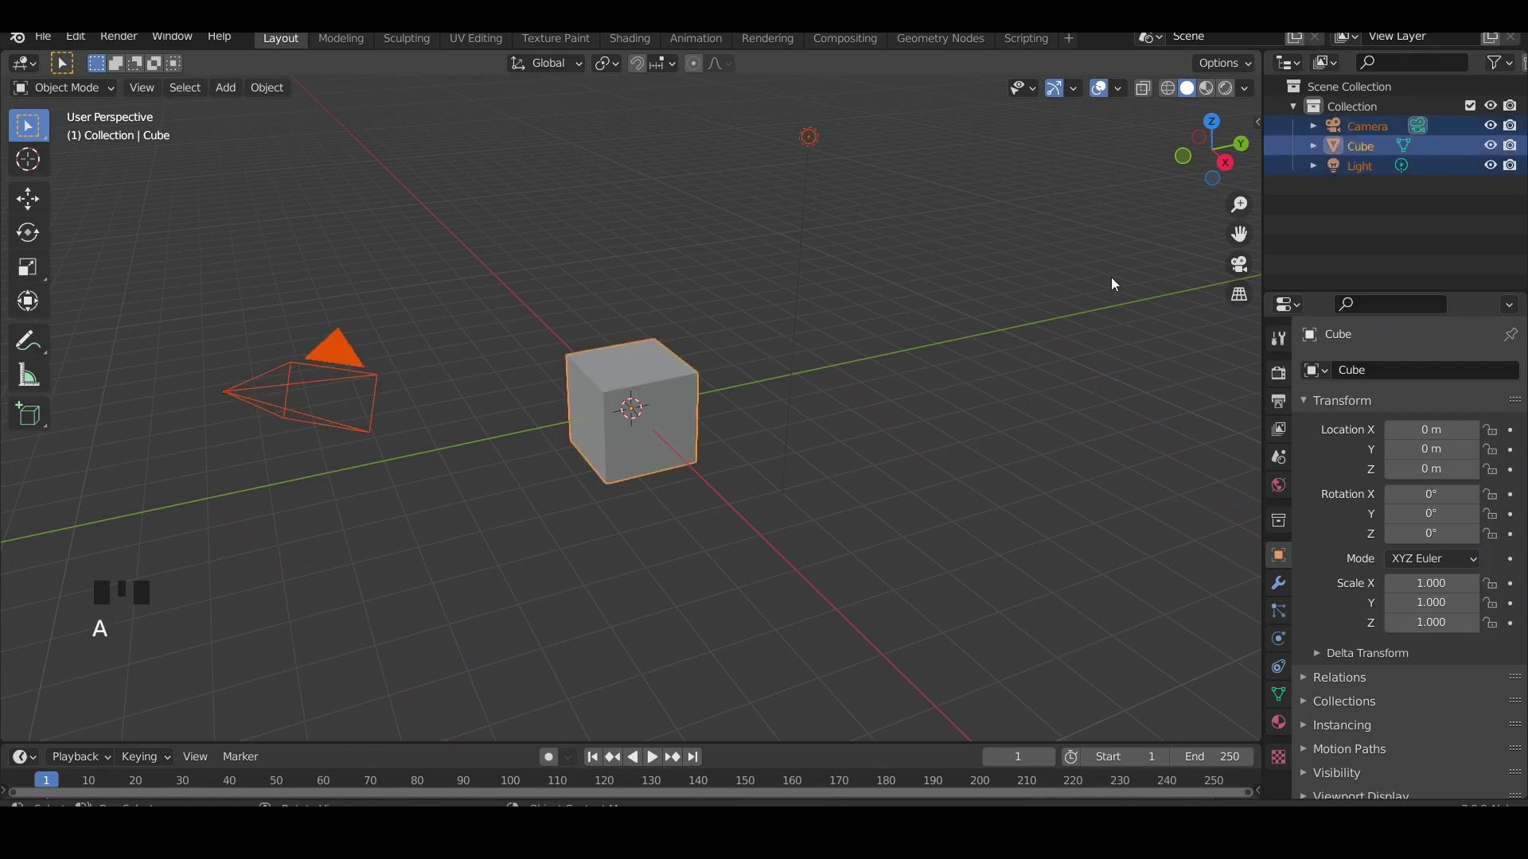
Delete the default cube, camera and light, then add a UV sphere
{"action": "key", "text": "x"}
{"action": "left_click", "coordinate": [1112, 278]}
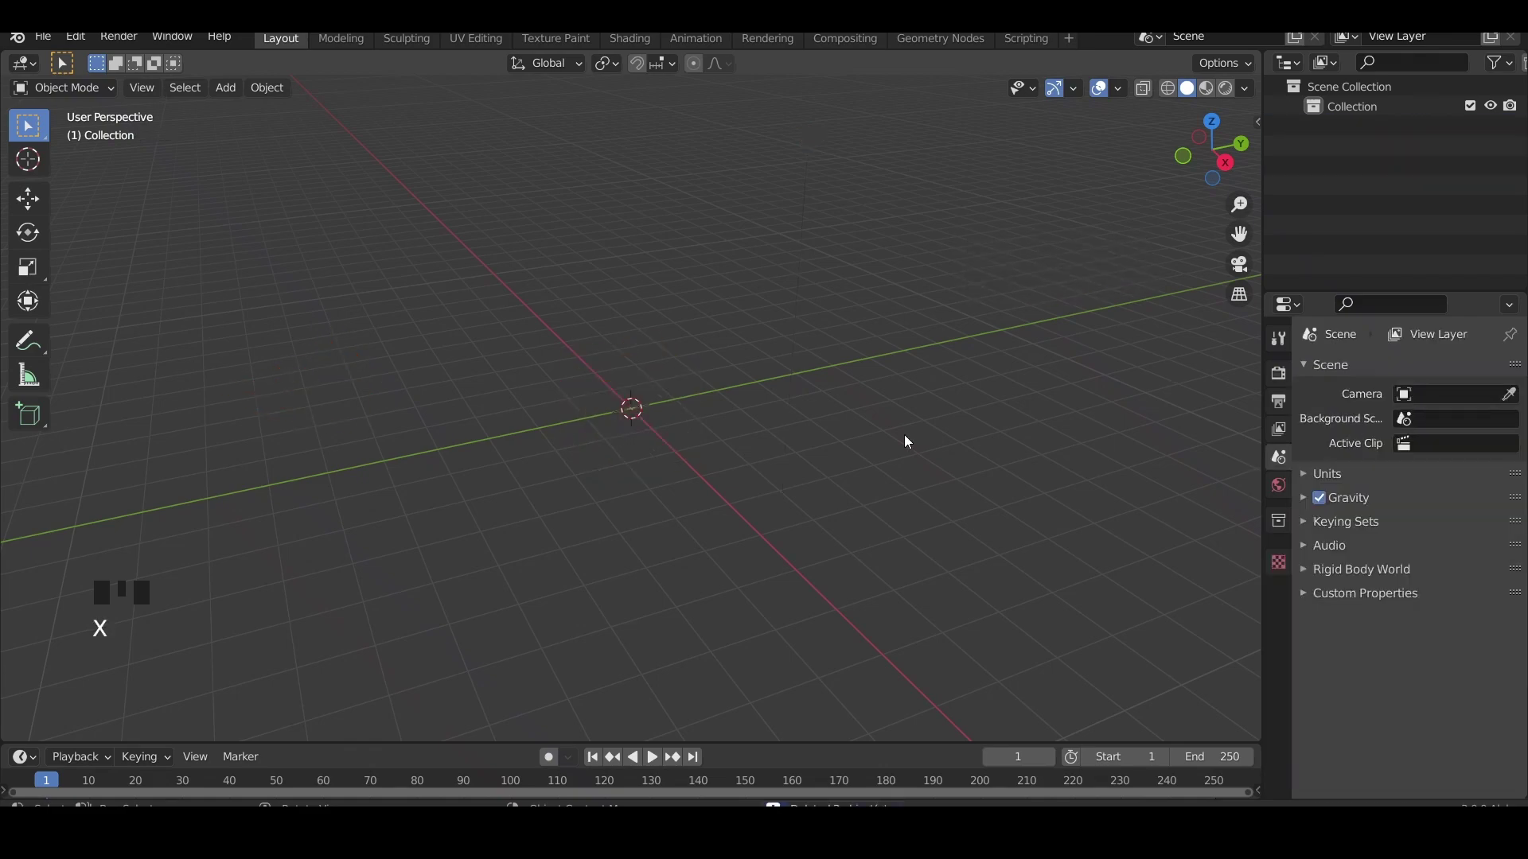
{"action": "key", "text": "shift+a"}
{"action": "left_click", "coordinate": [997, 478]}
{"action": "scroll", "coordinate": [815, 447], "scroll_direction": "up", "scroll_amount": 2}
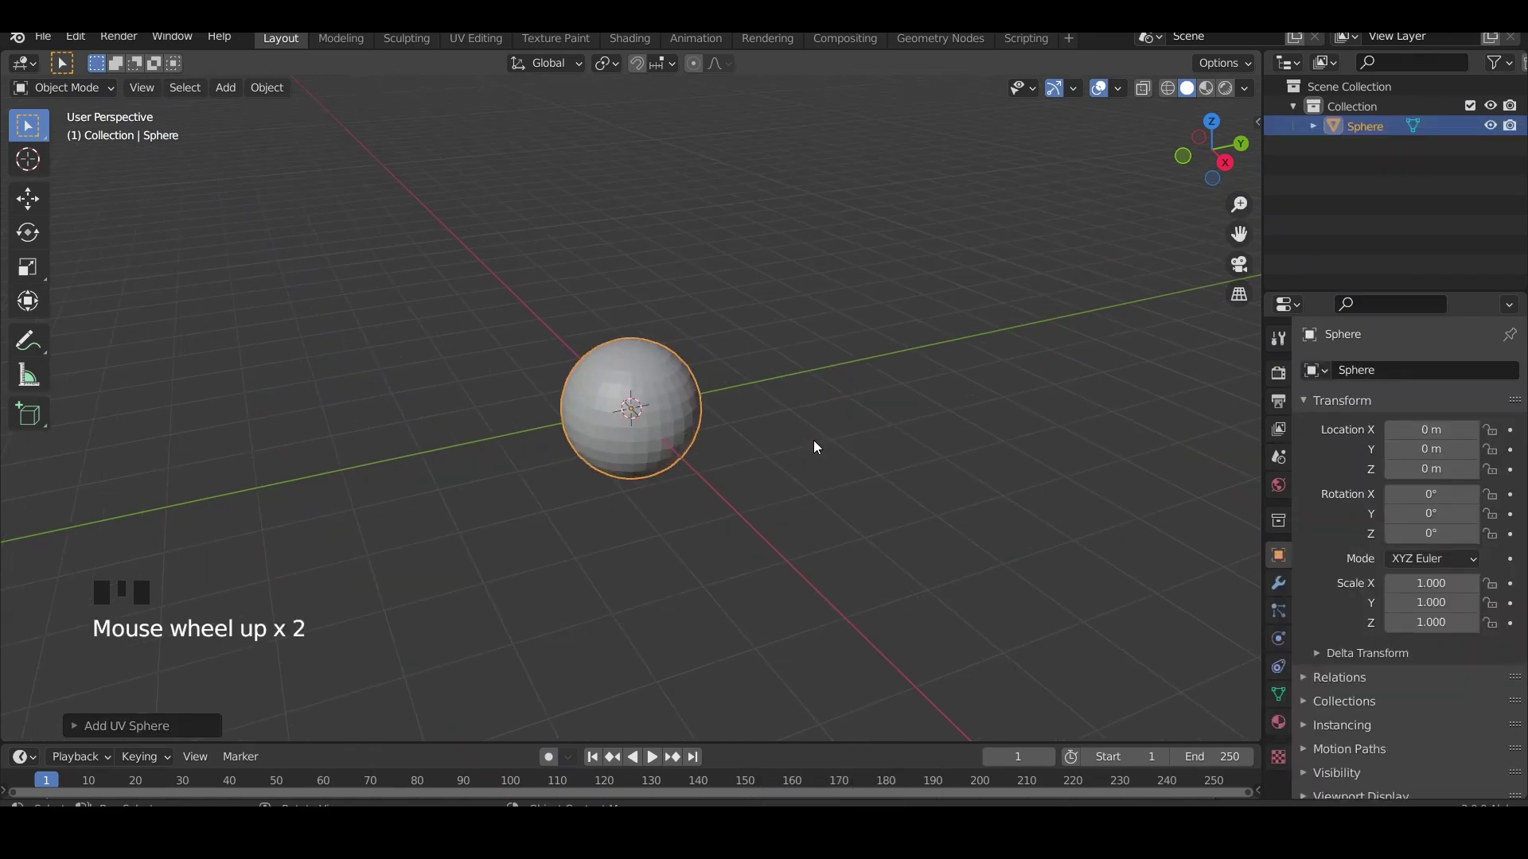
{"action": "scroll", "coordinate": [814, 446], "scroll_direction": "up", "scroll_amount": 3}
In Edit Mode, select the sphere's top pole and enable Sphere-falloff proportional editing
{"action": "key", "text": "Tab"}
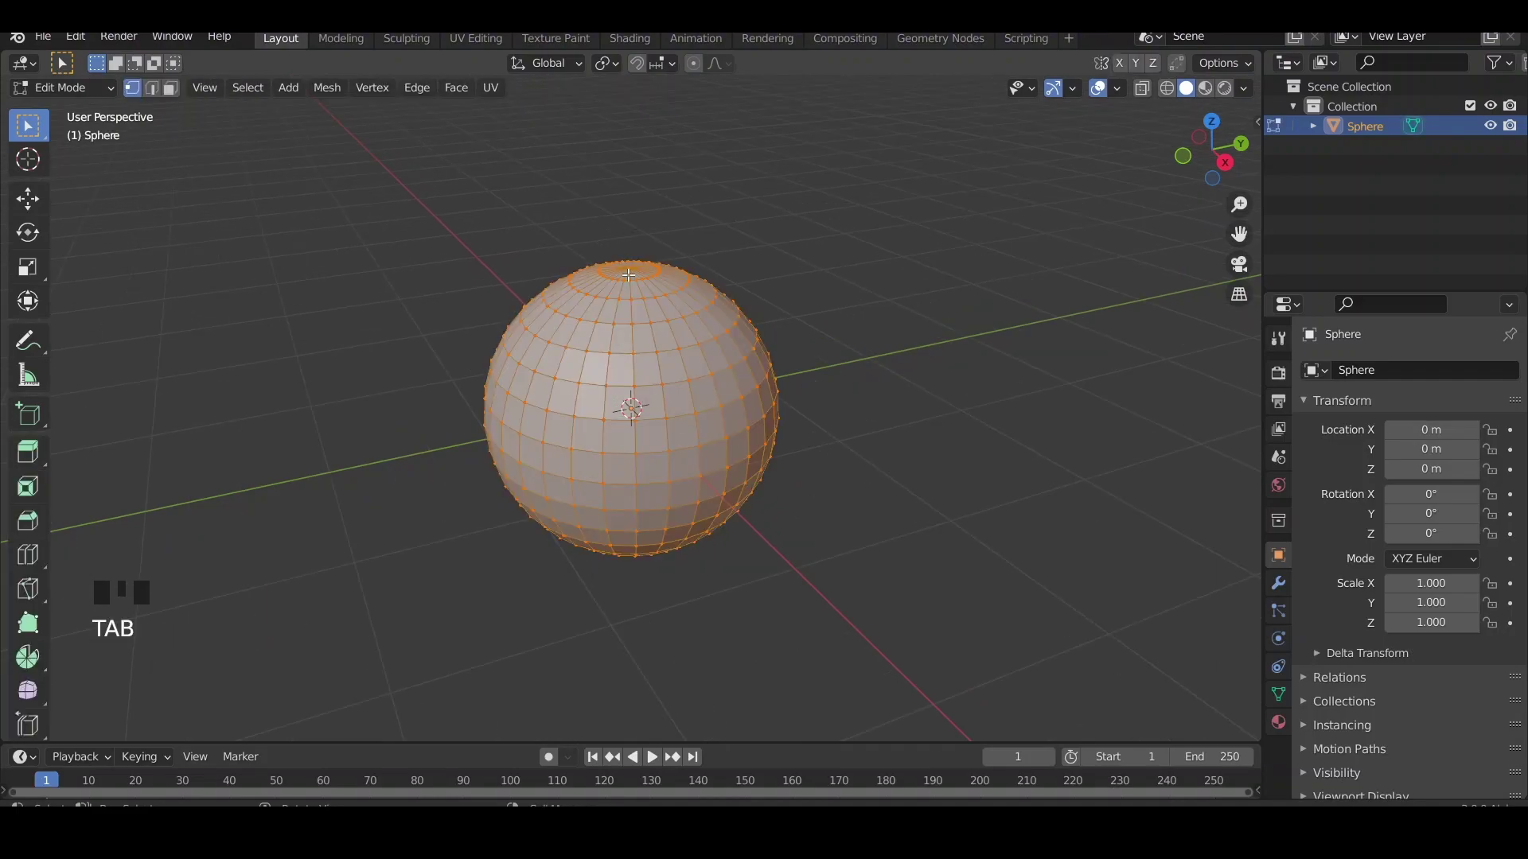
{"action": "left_click", "coordinate": [627, 275]}
{"action": "left_click", "coordinate": [694, 64]}
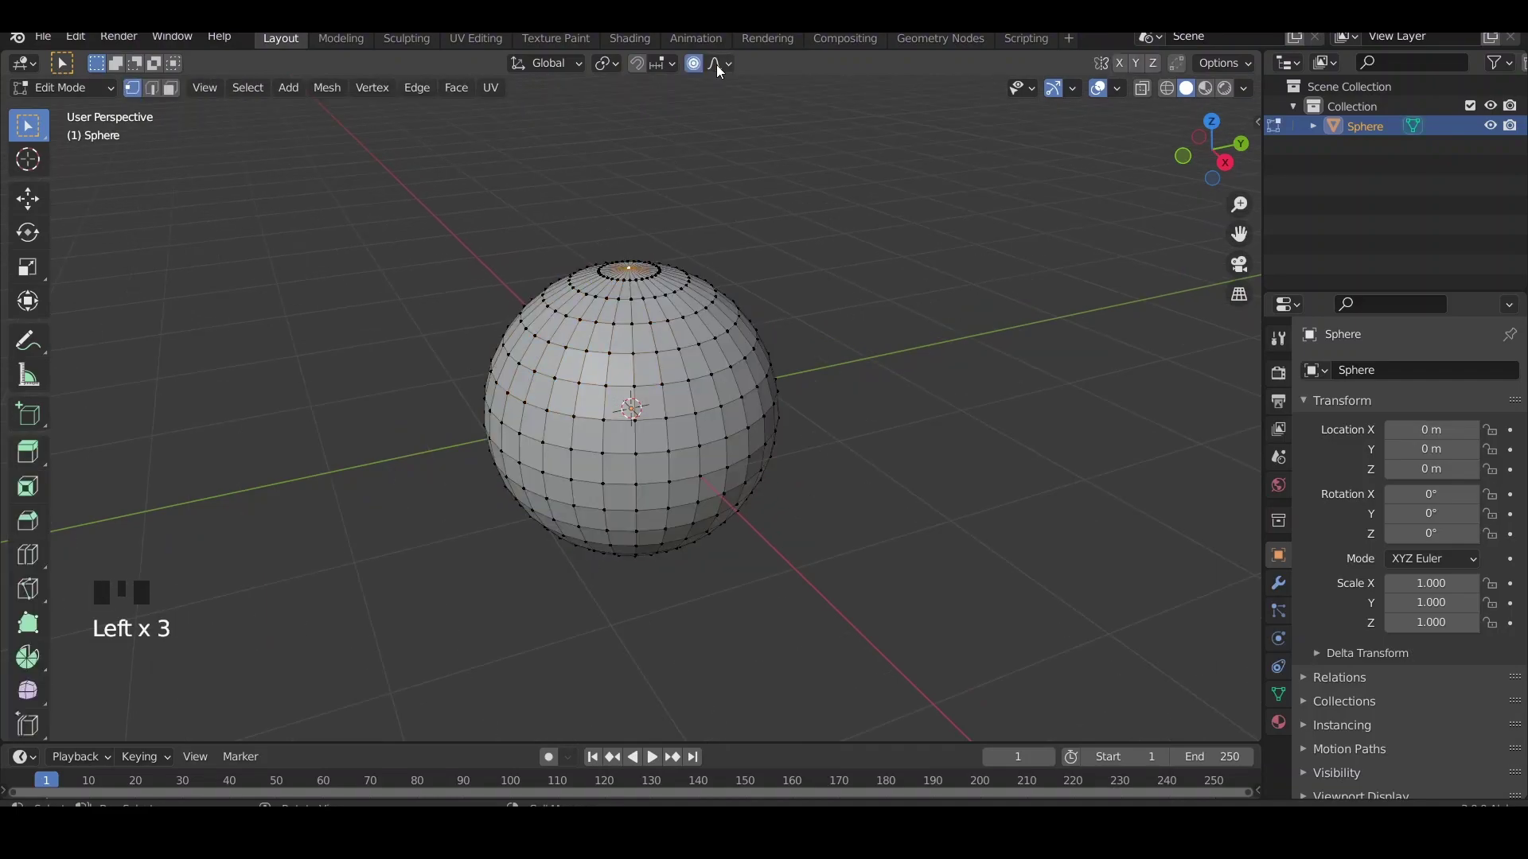
{"action": "left_click", "coordinate": [704, 170]}
{"action": "middle_click_drag", "start_coordinate": [934, 292], "coordinate": [939, 404]}
{"action": "scroll", "coordinate": [928, 341], "scroll_direction": "up", "scroll_amount": 2}
Push the top pole down into a trial dent, shade smooth, then undo both
{"action": "key", "text": "g"}
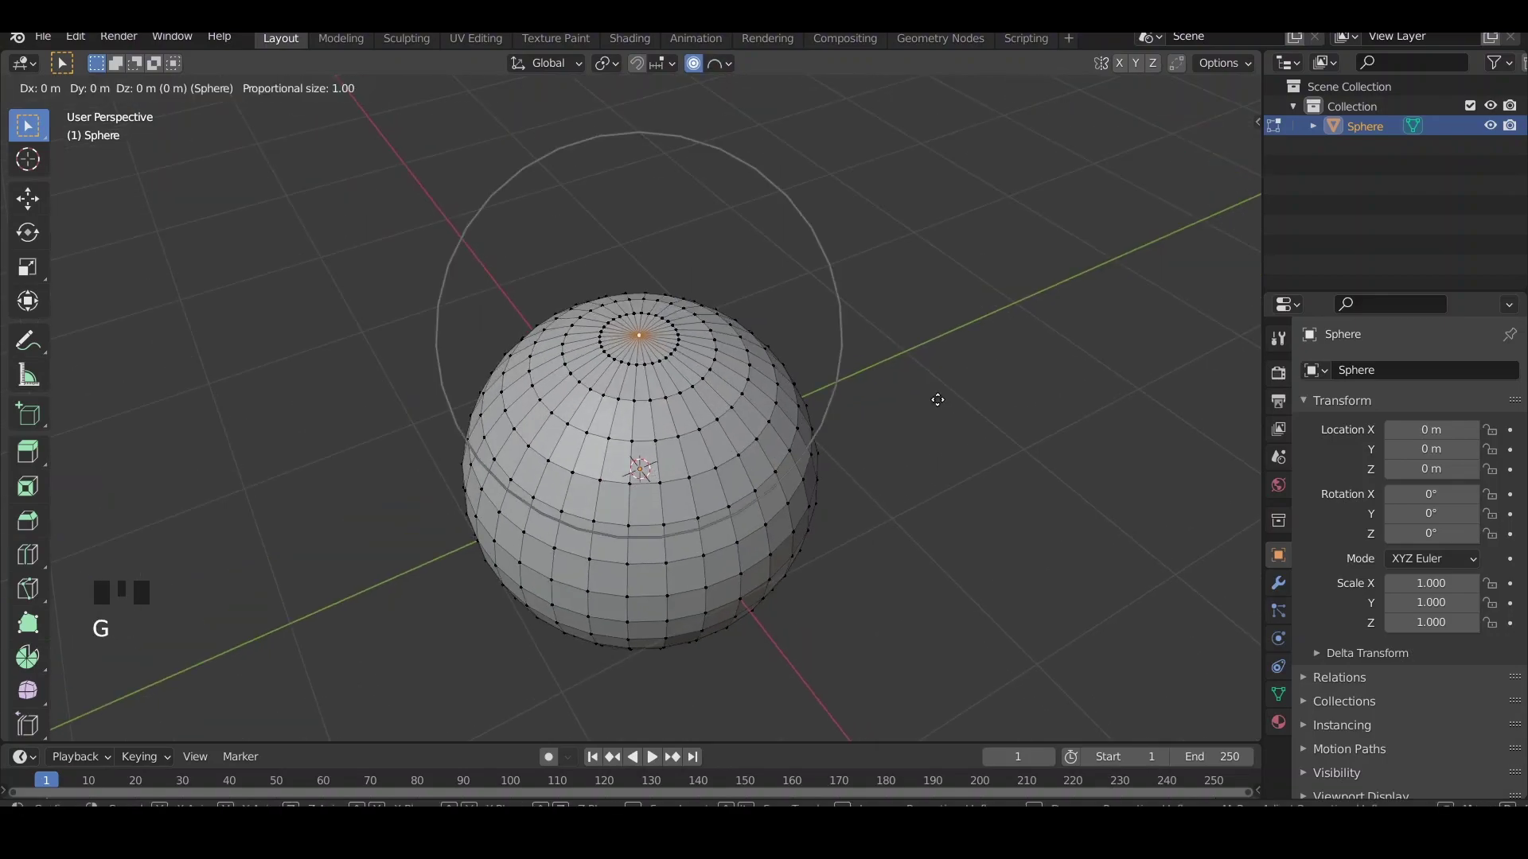
{"action": "key", "text": "z"}
{"action": "scroll", "coordinate": [930, 428], "scroll_direction": "up", "scroll_amount": 4}
{"action": "scroll", "coordinate": [930, 428], "scroll_direction": "up", "scroll_amount": 2}
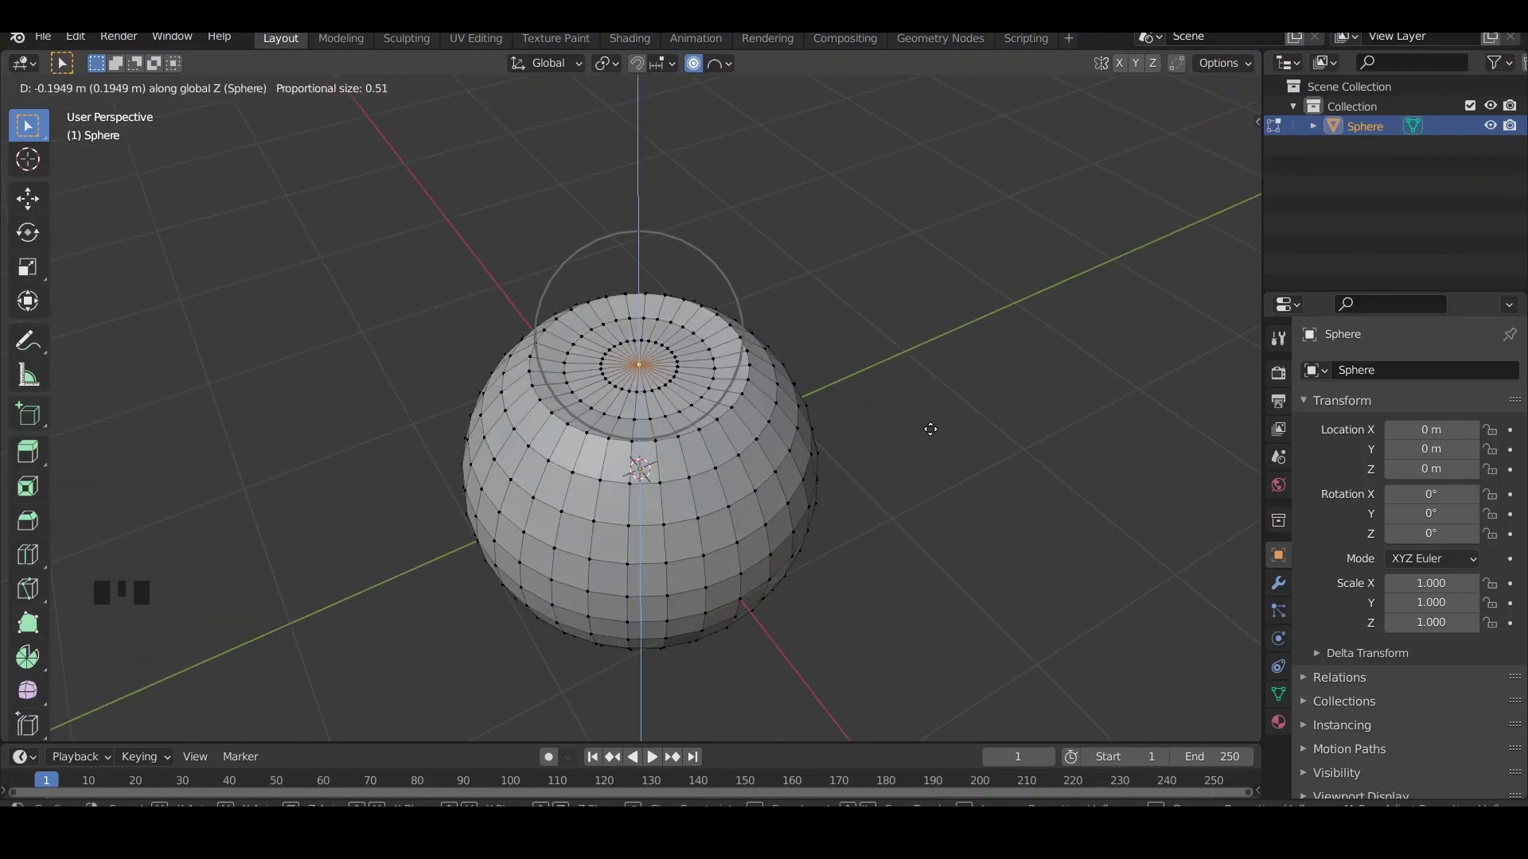
{"action": "scroll", "coordinate": [930, 429], "scroll_direction": "up", "scroll_amount": 2}
{"action": "scroll", "coordinate": [930, 429], "scroll_direction": "up", "scroll_amount": 2}
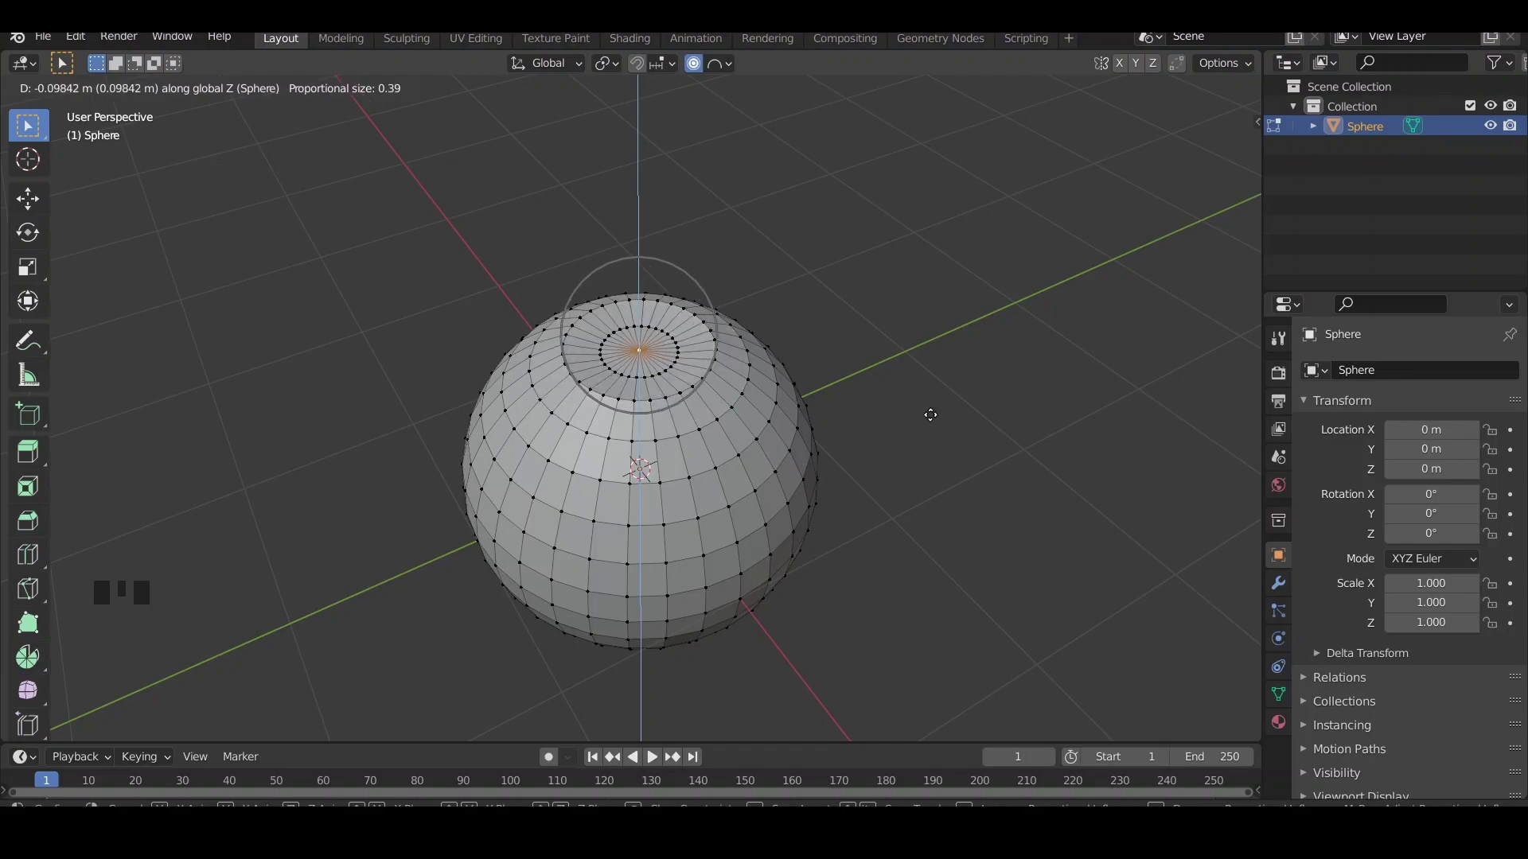
{"action": "scroll", "coordinate": [930, 419], "scroll_direction": "down", "scroll_amount": 1}
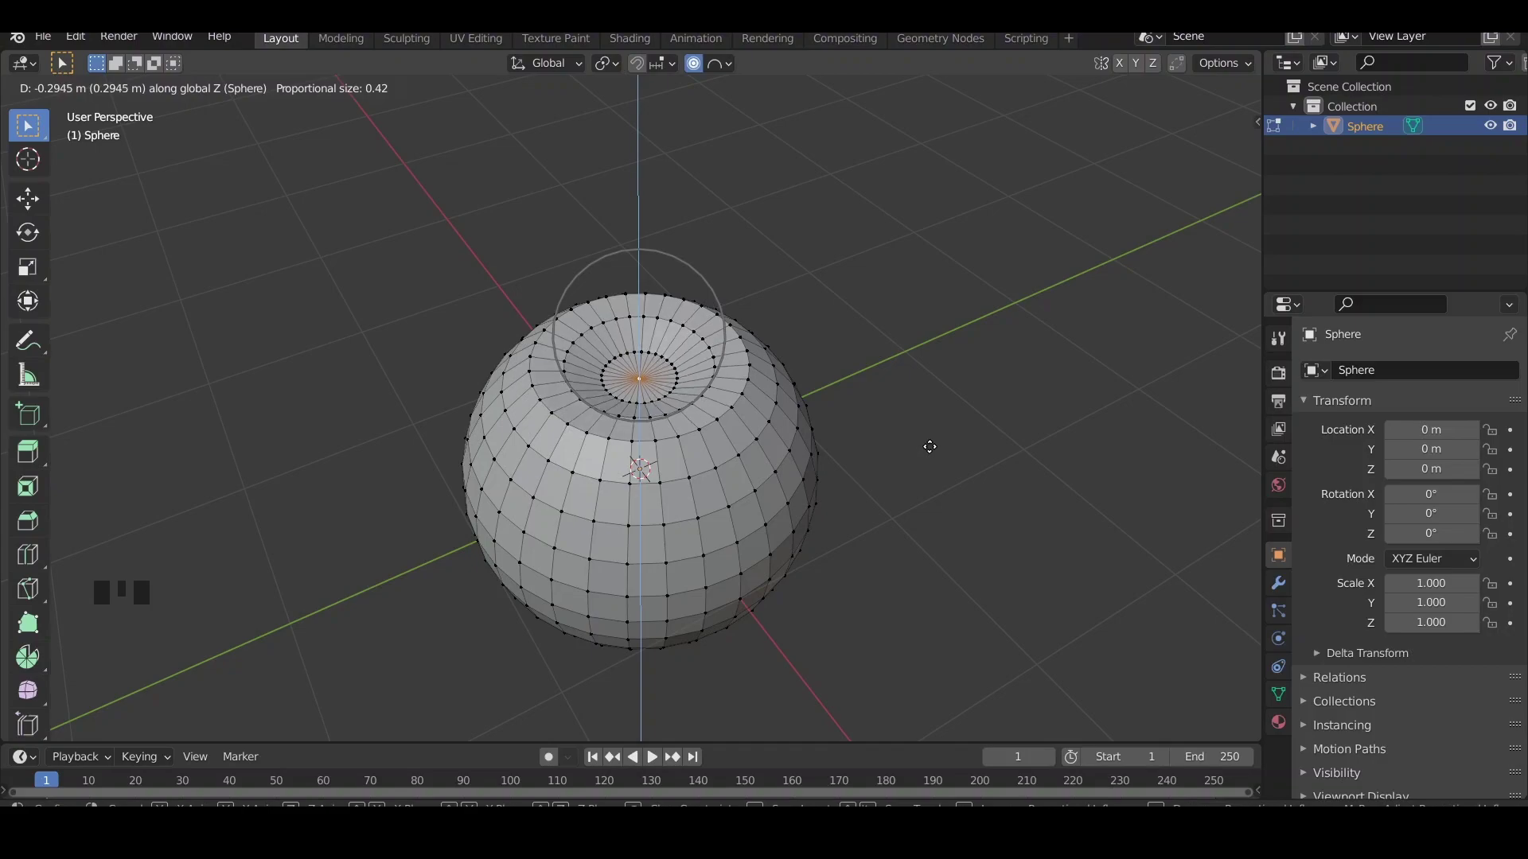
{"action": "left_click", "coordinate": [930, 442]}
{"action": "mouse_move", "coordinate": [1063, 518]}
{"action": "middle_mouse_down"}
{"action": "mouse_move", "coordinate": [1078, 478]}
{"action": "mouse_move", "coordinate": [1091, 464]}
{"action": "mouse_move", "coordinate": [1102, 477]}
{"action": "middle_mouse_up"}
{"action": "key", "text": "Tab"}
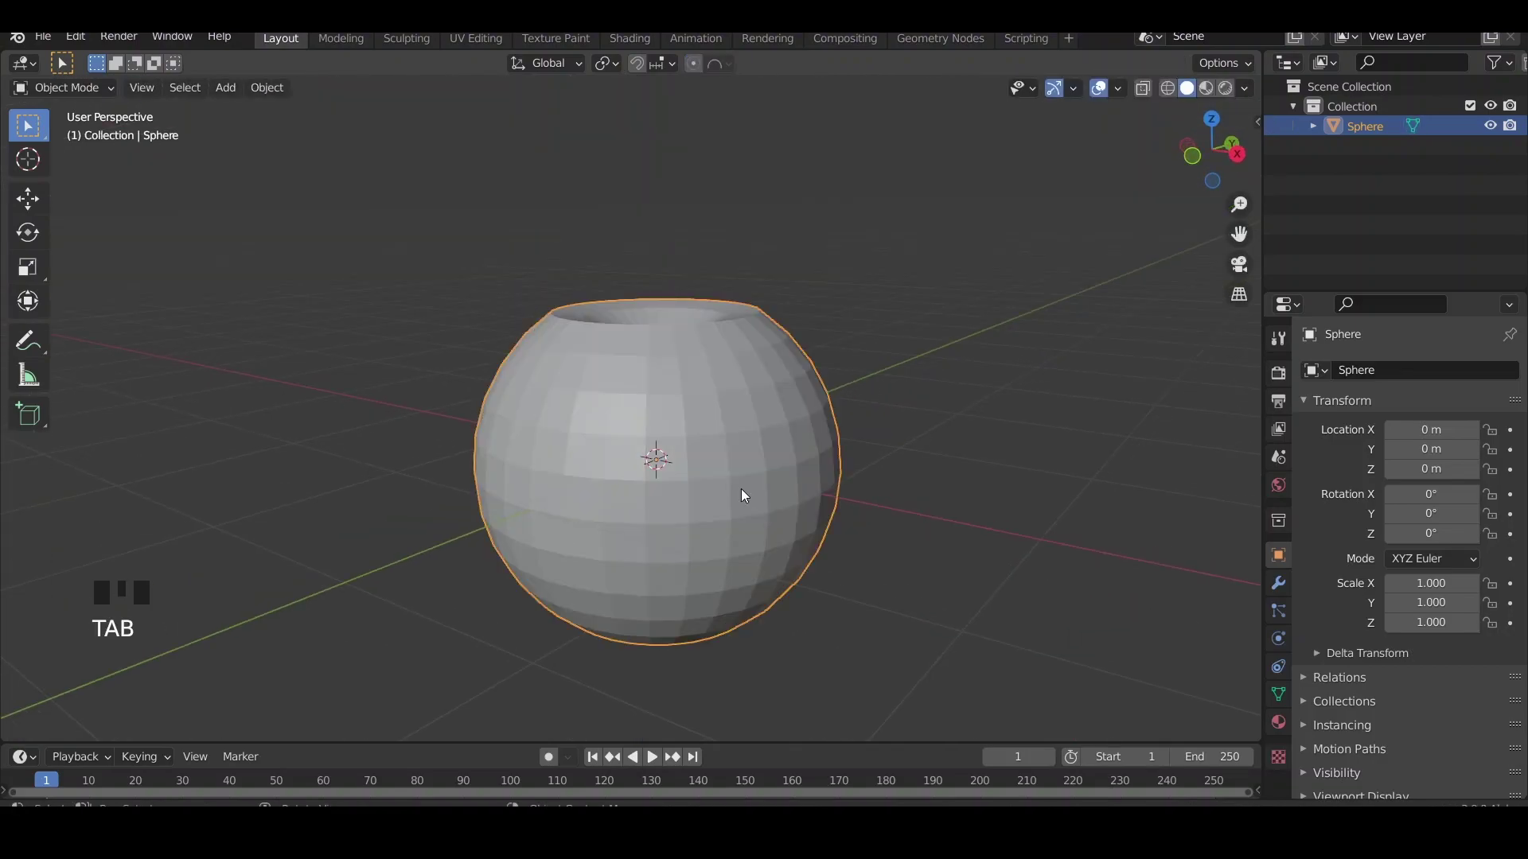
{"action": "right_click", "coordinate": [688, 453]}
{"action": "left_click", "coordinate": [689, 453]}
{"action": "key", "text": "ctrl+z"}
{"action": "key", "text": "ctrl+z"}
{"action": "key", "text": "ctrl+z"}
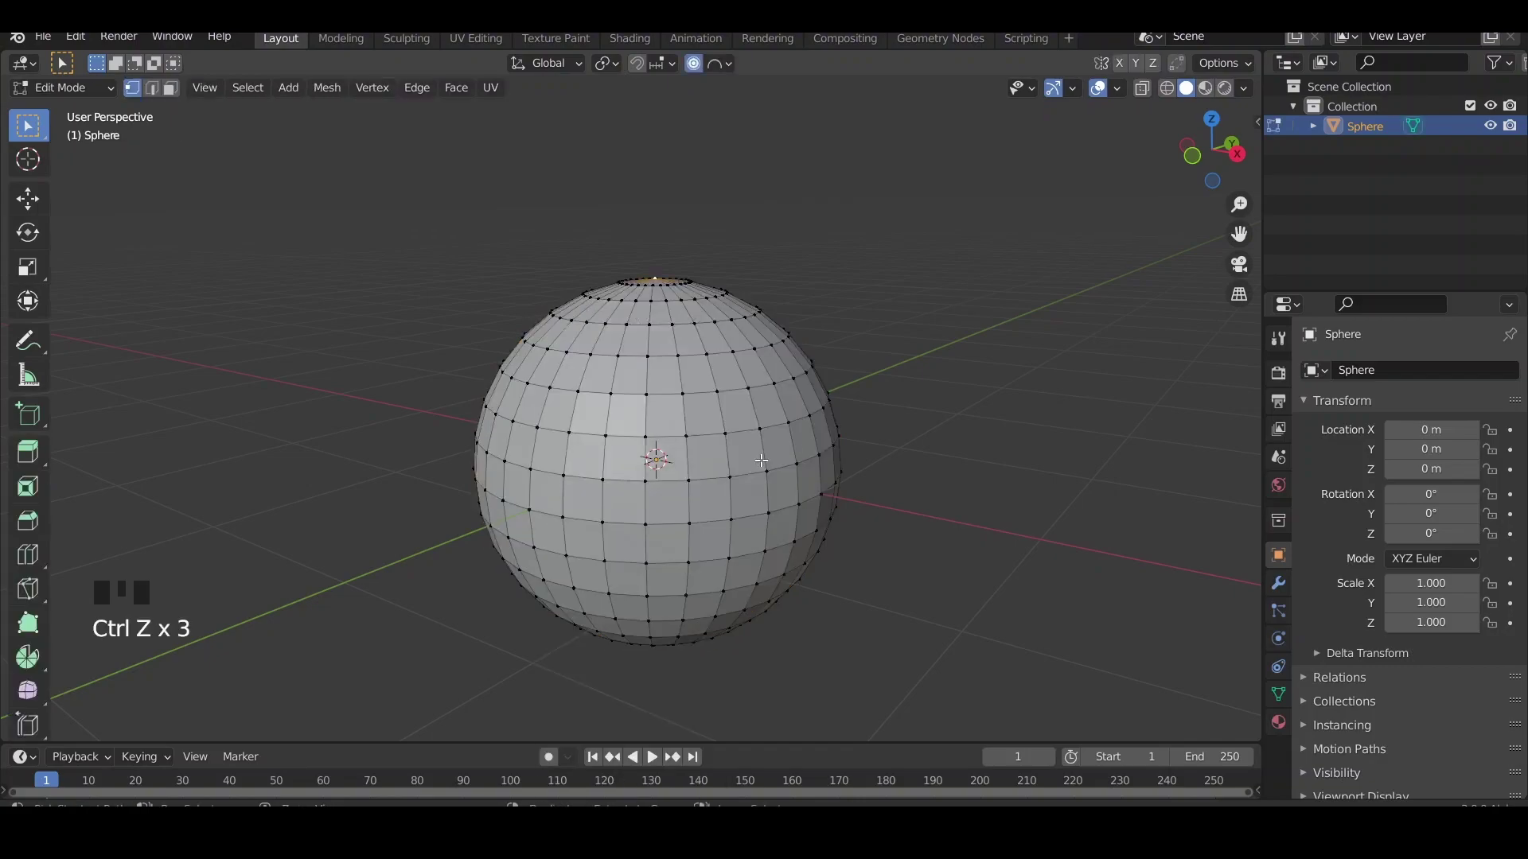
Add a Subdivision Surface modifier to the sphere with viewport level 2
{"action": "left_click", "coordinate": [1278, 721]}
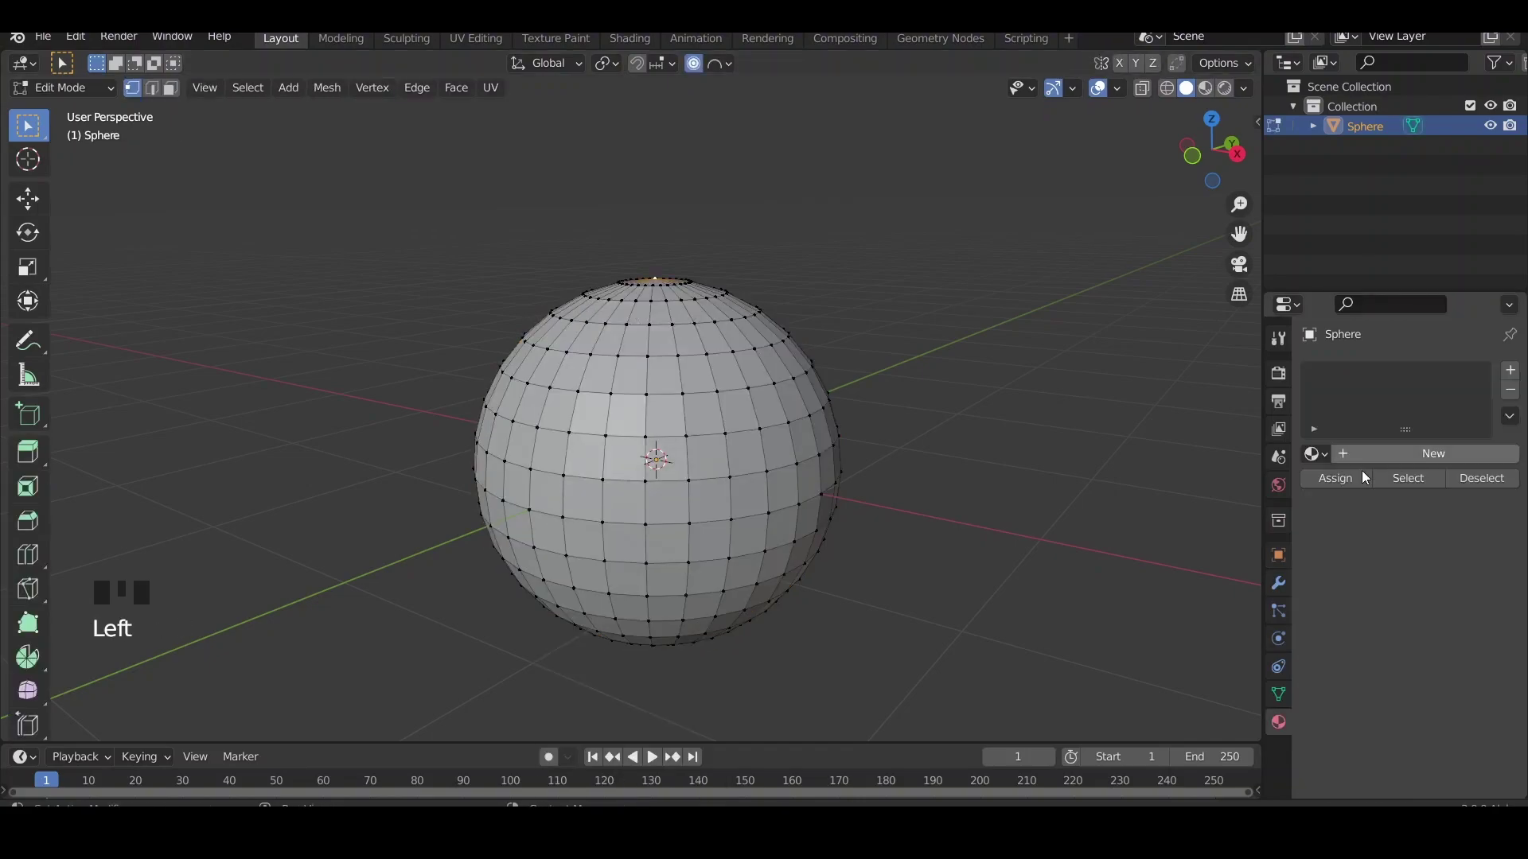
{"action": "left_click", "coordinate": [1278, 583]}
{"action": "left_click", "coordinate": [1421, 370]}
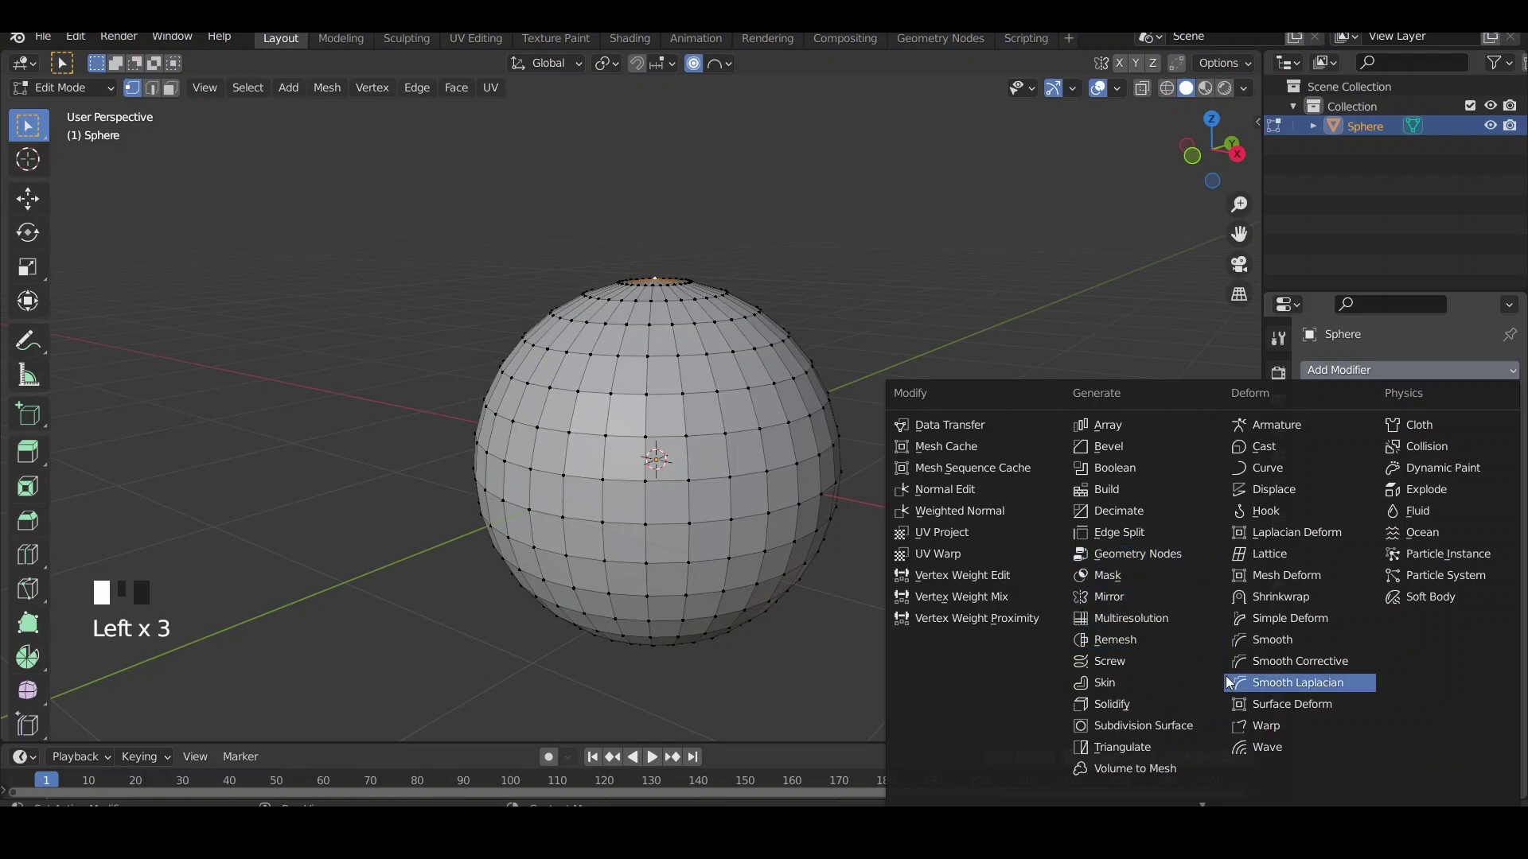
{"action": "left_click", "coordinate": [1142, 725]}
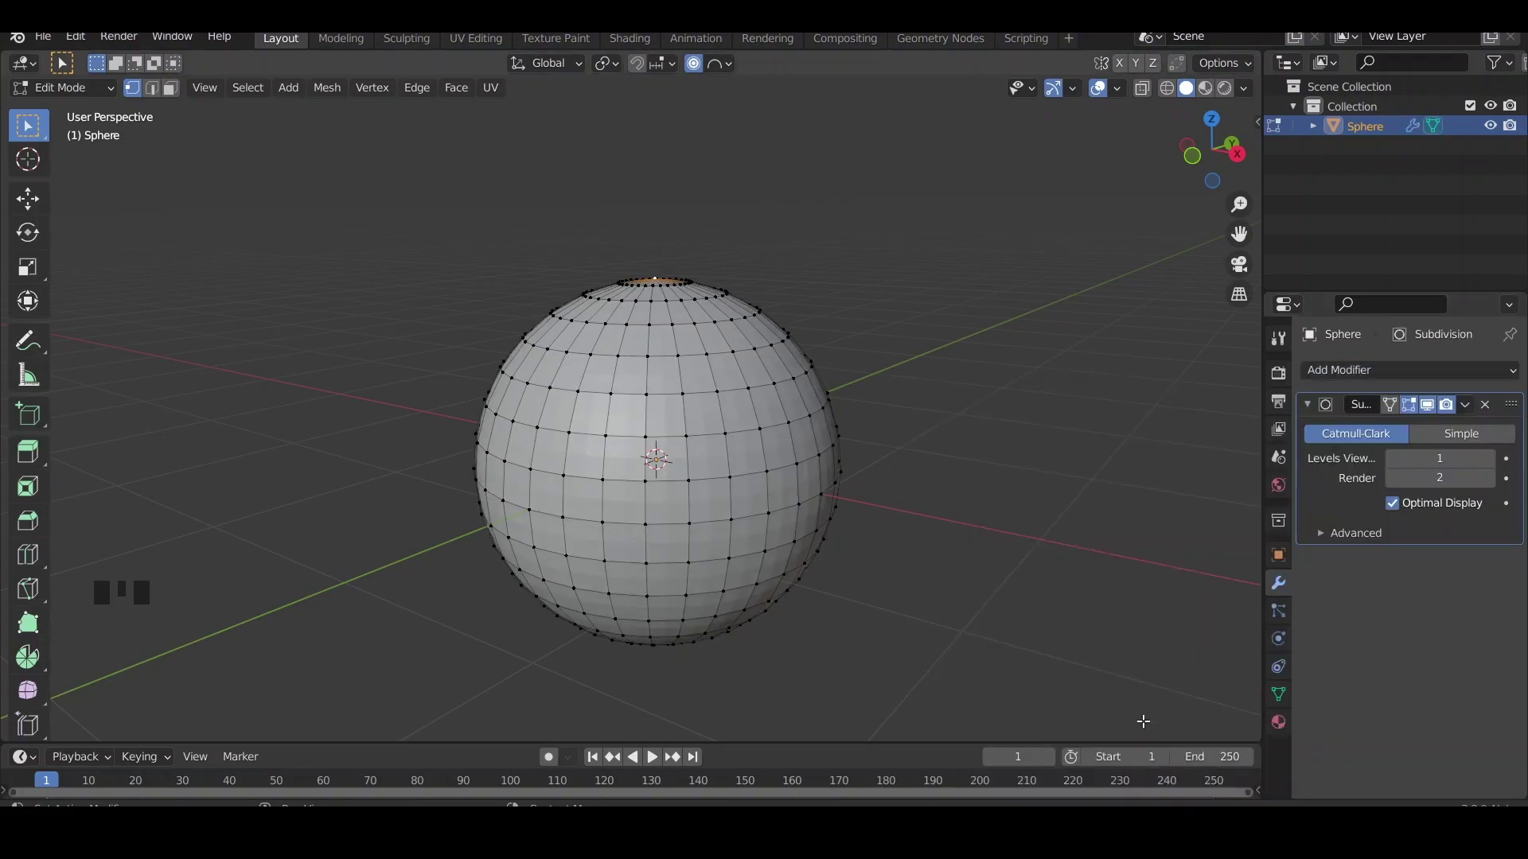
{"action": "left_click", "coordinate": [1486, 459]}
{"action": "scroll", "coordinate": [956, 391], "scroll_direction": "up", "scroll_amount": 1}
Move the top pole down along Z to dent the sphere's top
{"action": "middle_click_drag", "start_coordinate": [956, 388], "coordinate": [968, 431]}
{"action": "key", "text": "g"}
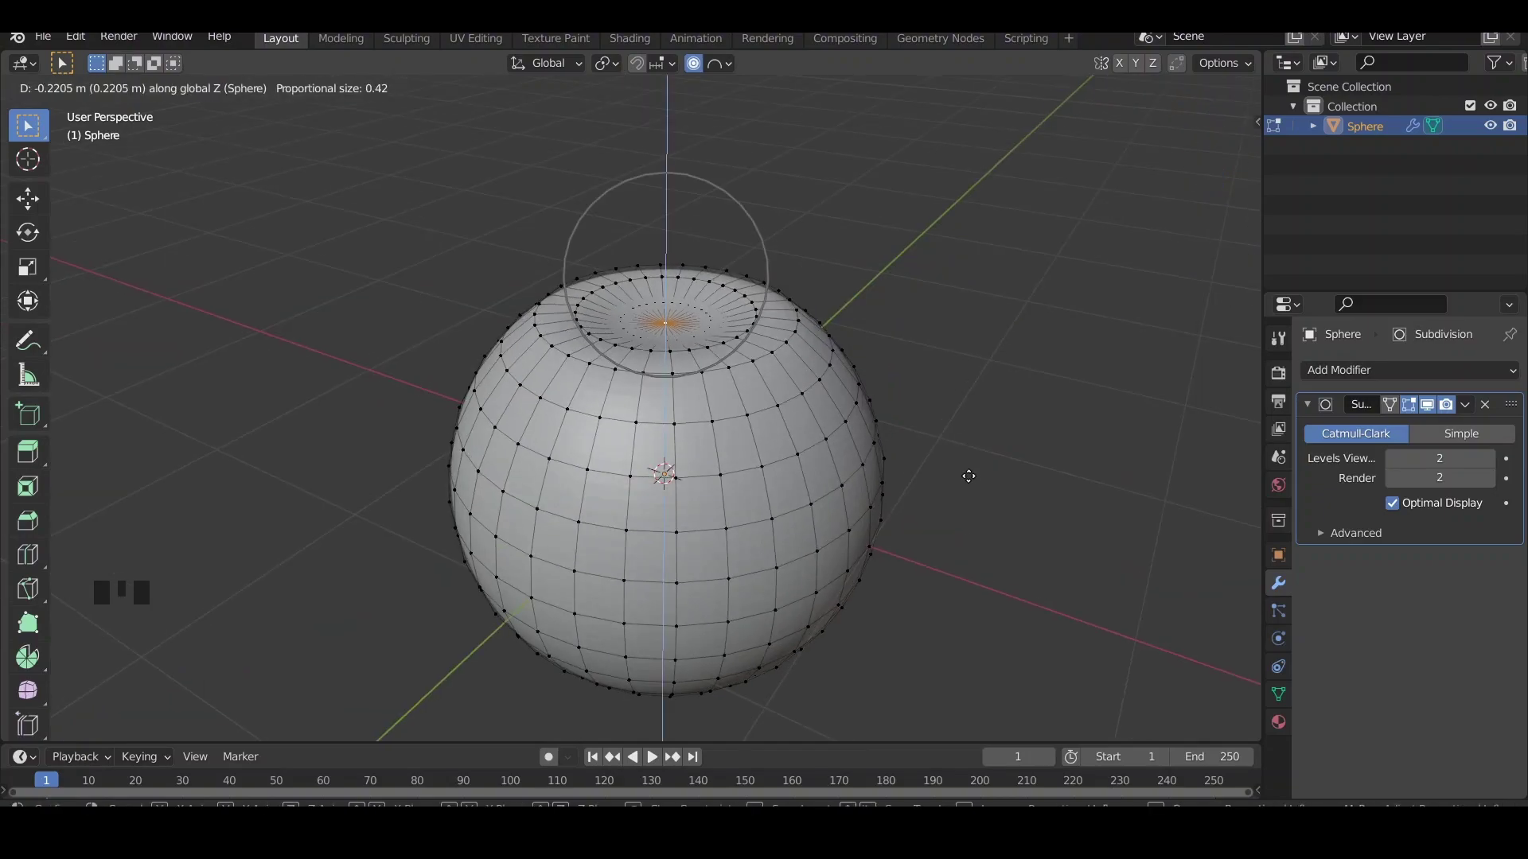
{"action": "left_click", "coordinate": [990, 443]}
{"action": "key", "text": "g"}
{"action": "key", "text": "z"}
{"action": "left_click", "coordinate": [943, 402]}
{"action": "middle_click_drag", "start_coordinate": [963, 395], "coordinate": [975, 420]}
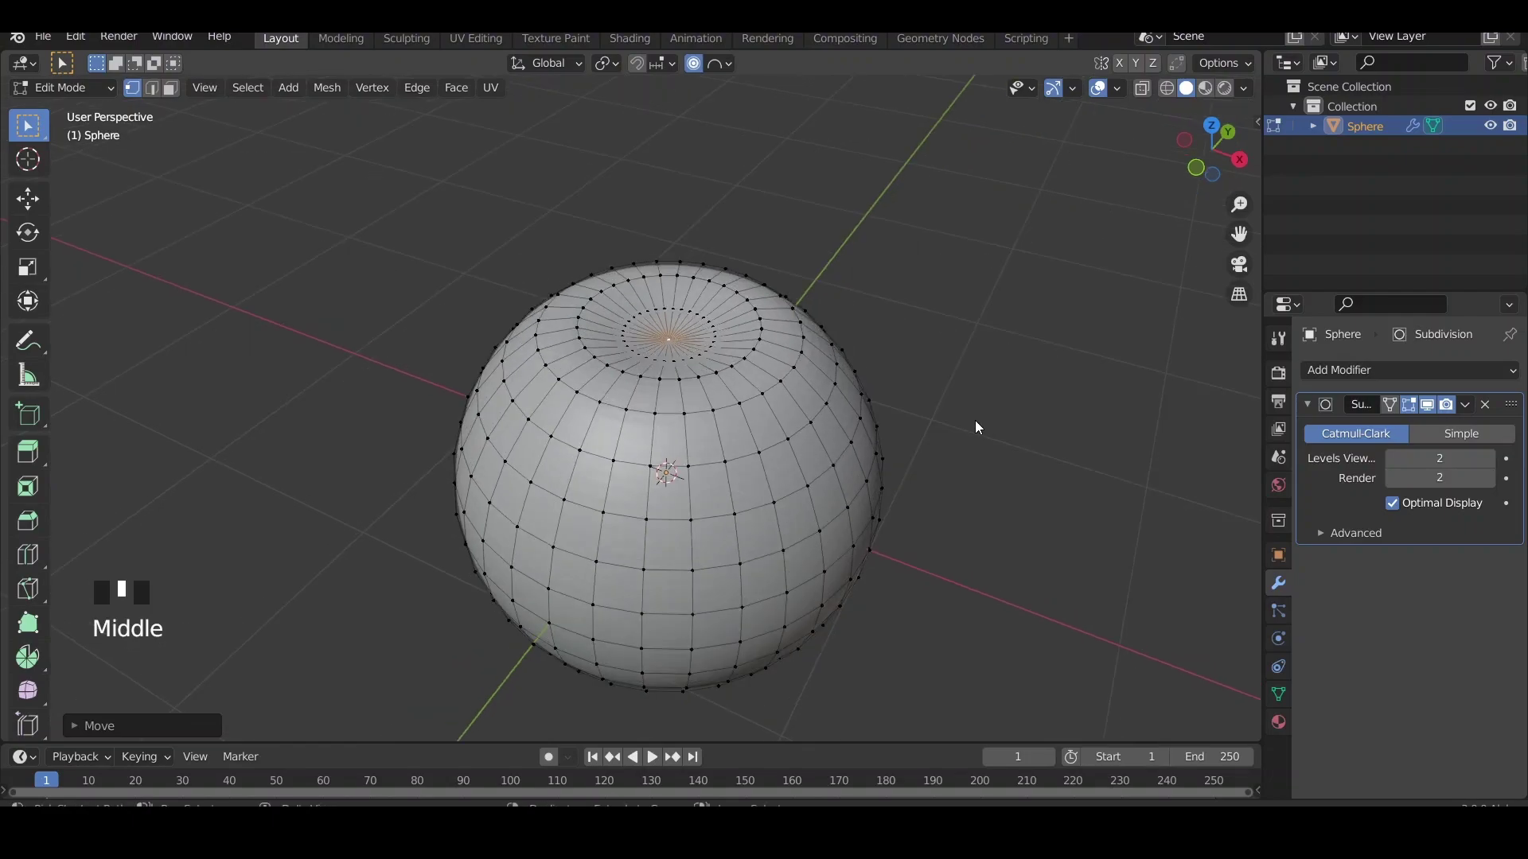
Bevel the top vertex into a small ring, duplicate it in place, and separate it as Sphere.001
{"action": "key", "text": "shift+ctrl+b"}
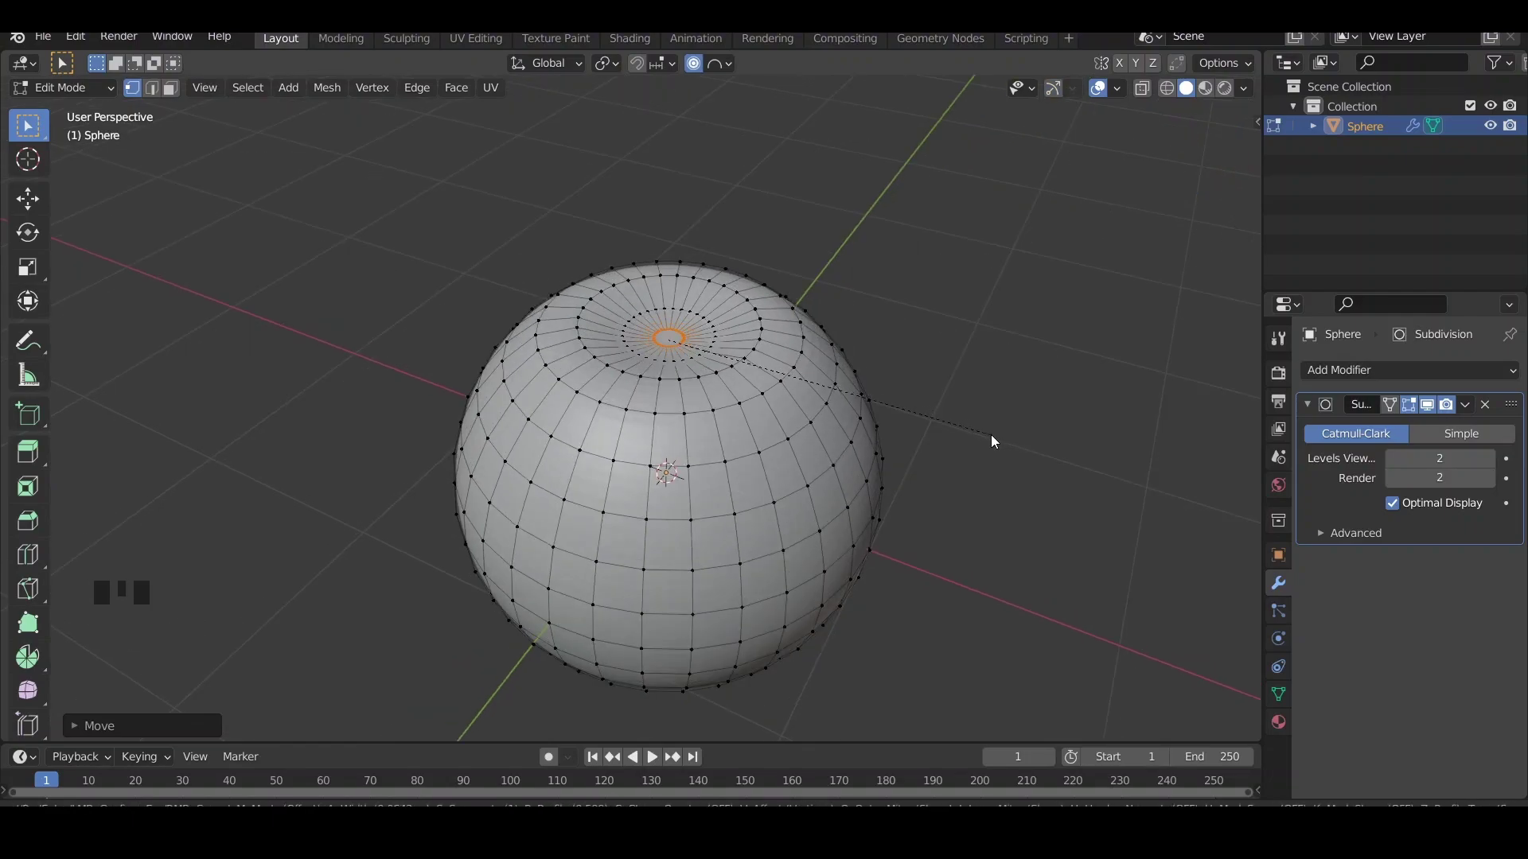
{"action": "left_click", "coordinate": [992, 436]}
{"action": "key", "text": "shift+d"}
{"action": "right_click", "coordinate": [1135, 333]}
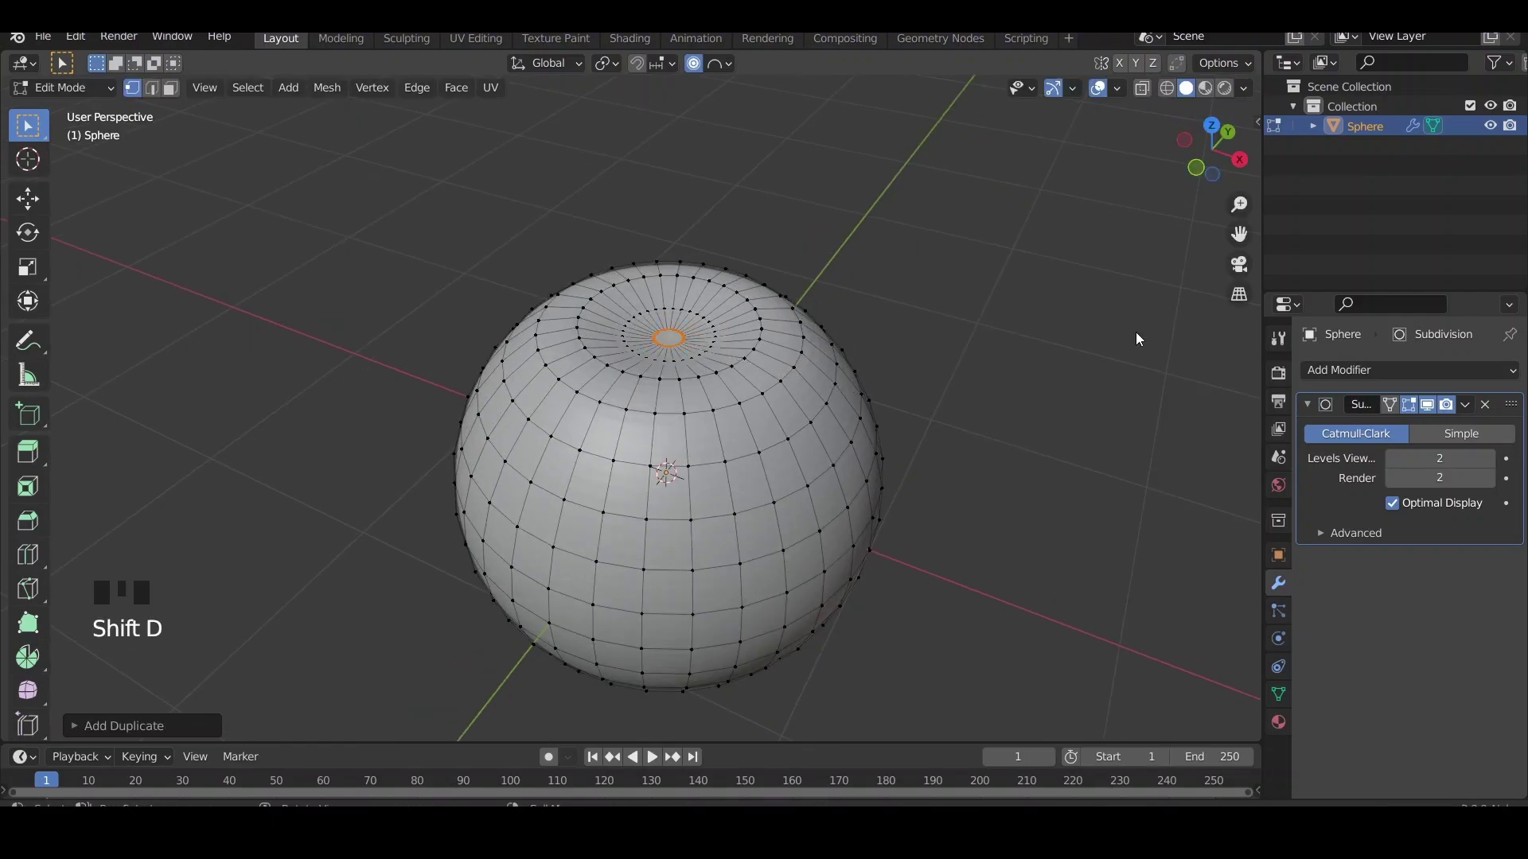
{"action": "key", "text": "Tab"}
{"action": "key", "text": "Tab"}
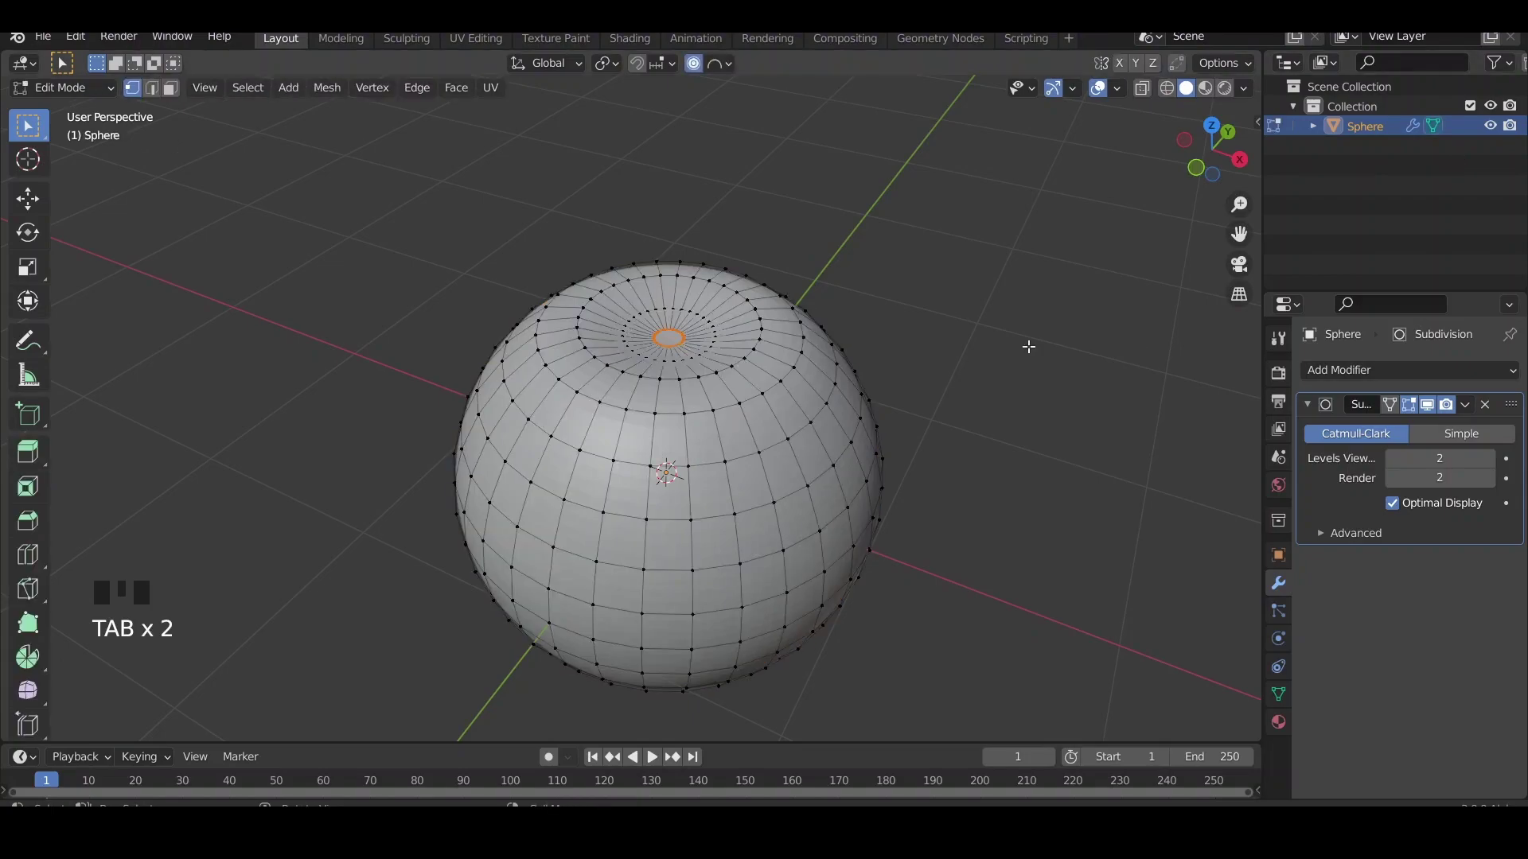
{"action": "key", "text": "p"}
{"action": "left_click", "coordinate": [1028, 347]}
{"action": "key", "text": "Tab"}
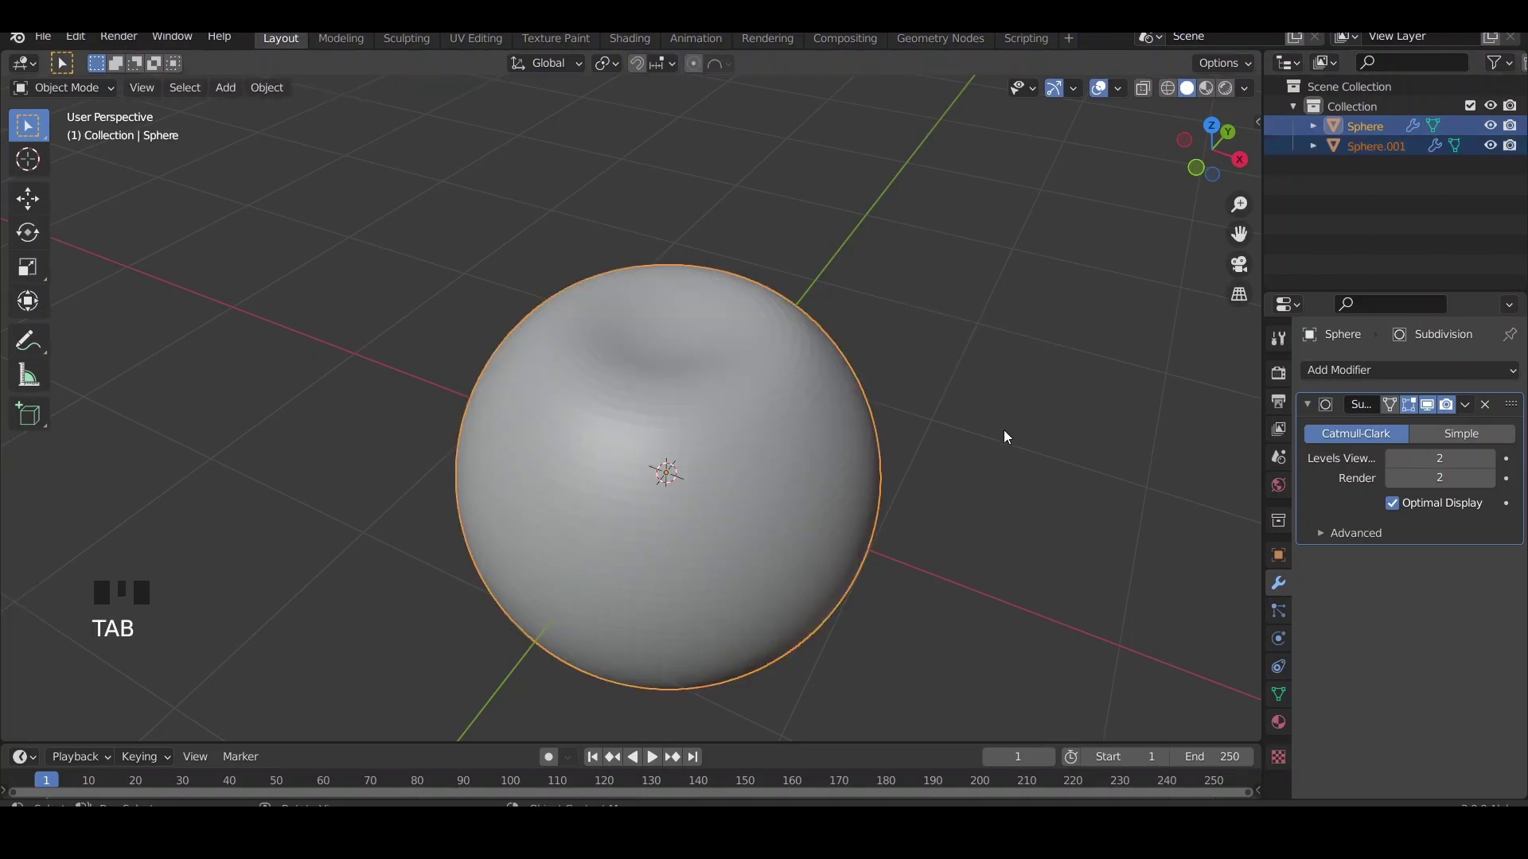
Raise the body's viewport subdivision to 3, then select Sphere.001 and enter Edit Mode
{"action": "left_click", "coordinate": [1001, 502]}
{"action": "mouse_move", "coordinate": [1001, 540]}
{"action": "middle_mouse_down"}
{"action": "mouse_move", "coordinate": [819, 470]}
{"action": "mouse_move", "coordinate": [908, 442]}
{"action": "middle_mouse_up"}
{"action": "right_click", "coordinate": [817, 469]}
{"action": "left_click", "coordinate": [1489, 461]}
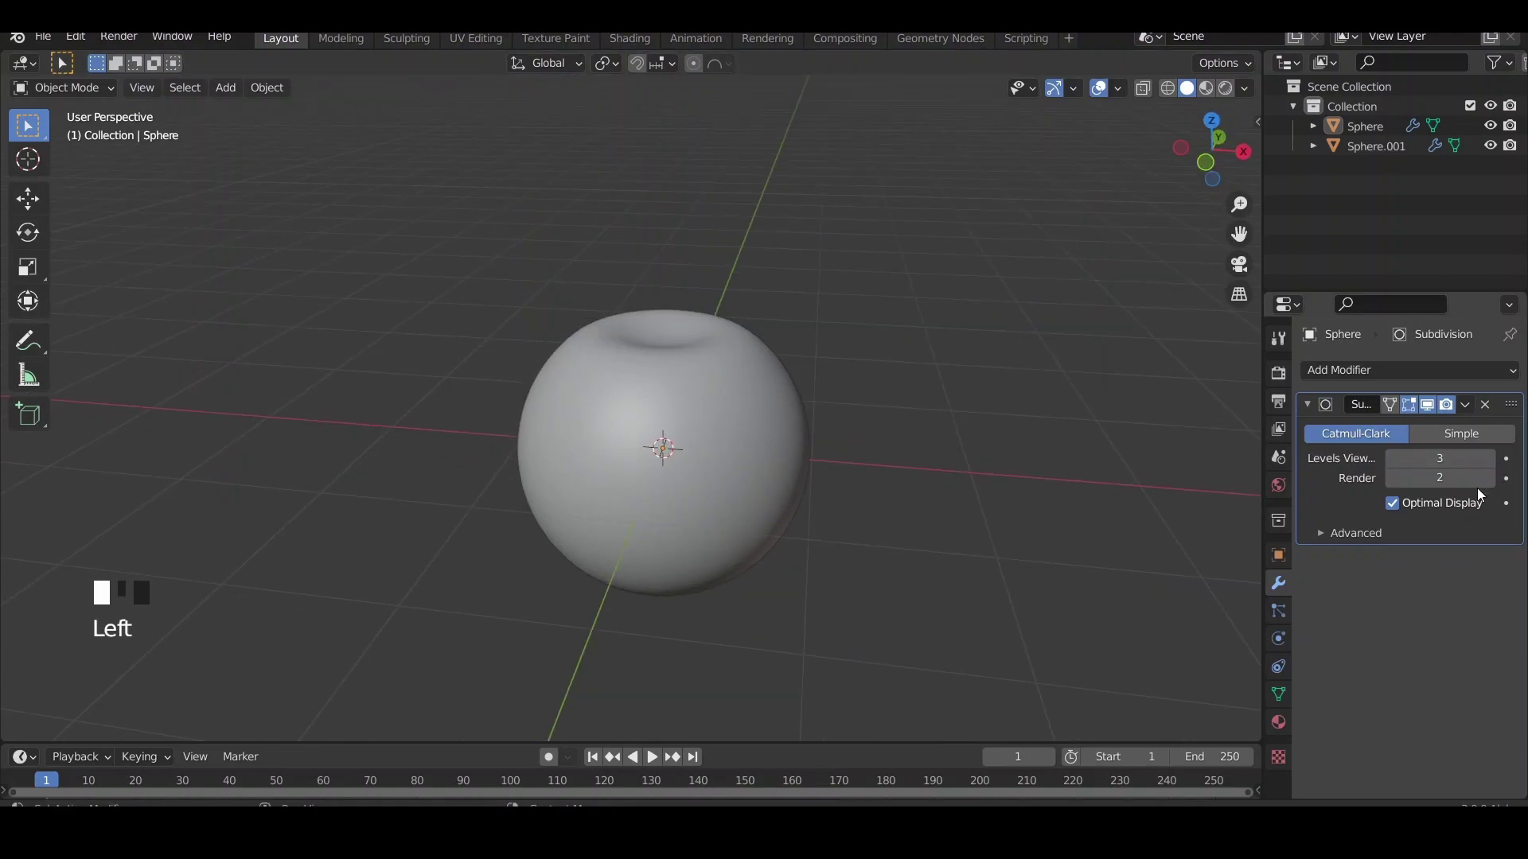
{"action": "left_click", "coordinate": [1167, 457]}
{"action": "left_click", "coordinate": [1376, 146]}
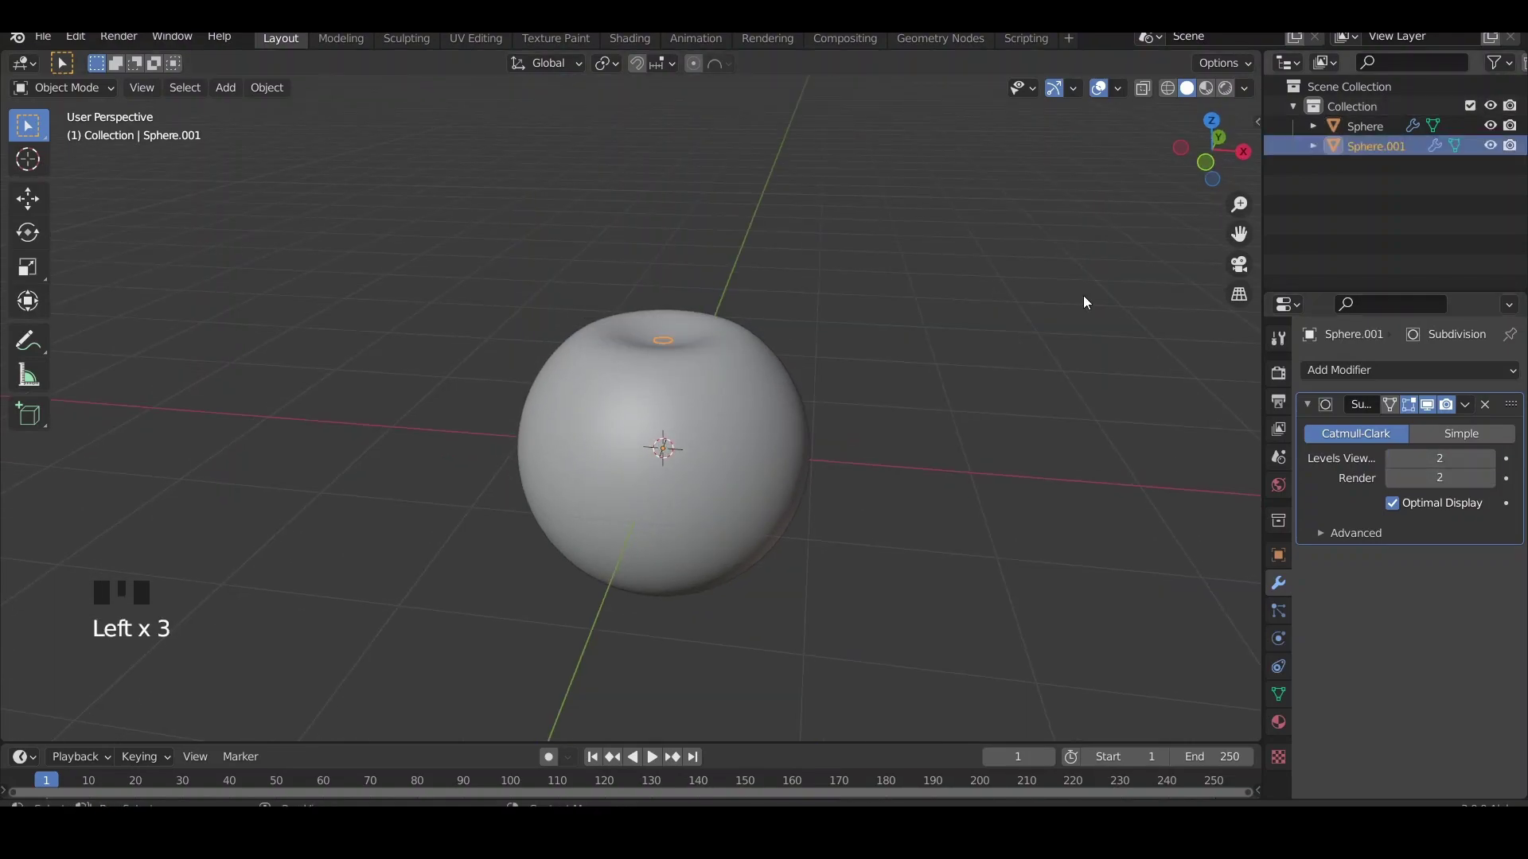
{"action": "scroll", "coordinate": [853, 409], "scroll_direction": "up", "scroll_amount": 2}
{"action": "key", "text": "Tab"}
{"action": "scroll", "coordinate": [853, 409], "scroll_direction": "down", "scroll_amount": 1}
Extrude the ring upward into a stalk and add an edge loop across it
{"action": "key", "text": "a"}
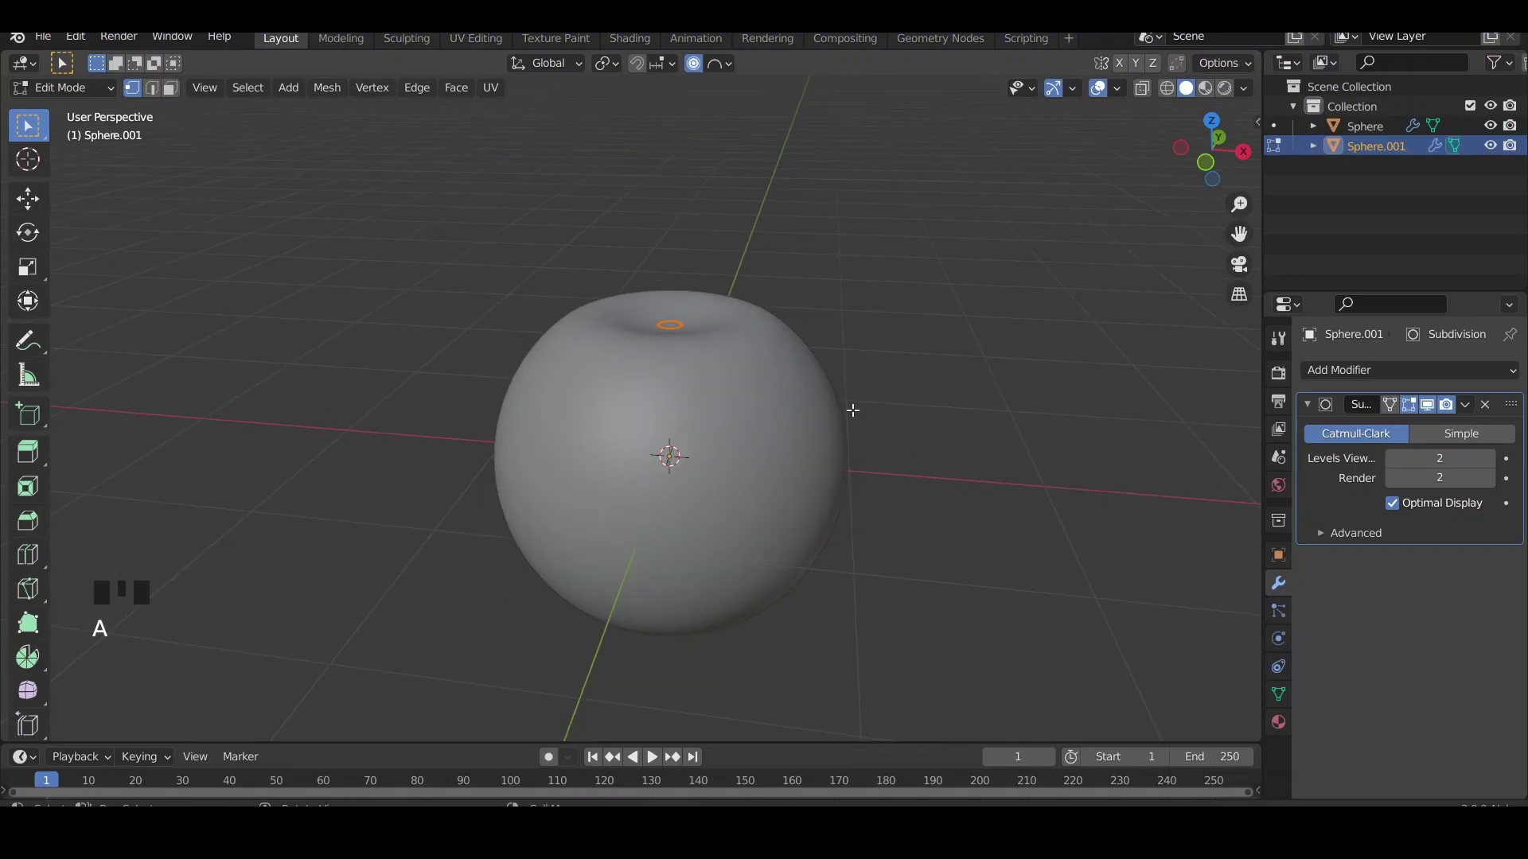
{"action": "key", "text": "e"}
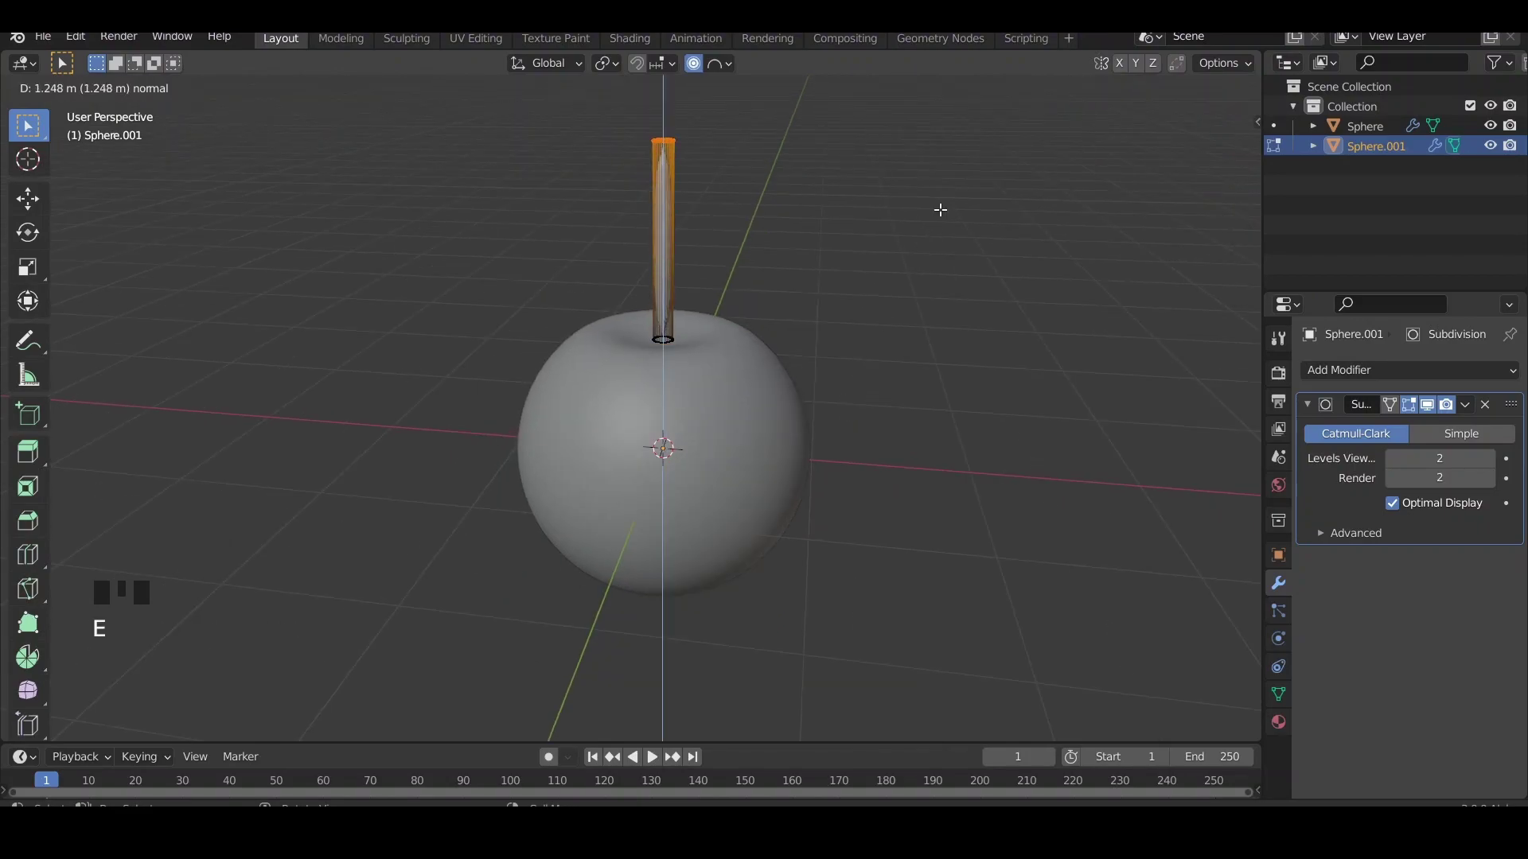
{"action": "left_click", "coordinate": [939, 210]}
{"action": "middle_click_drag", "start_coordinate": [852, 284], "coordinate": [831, 336]}
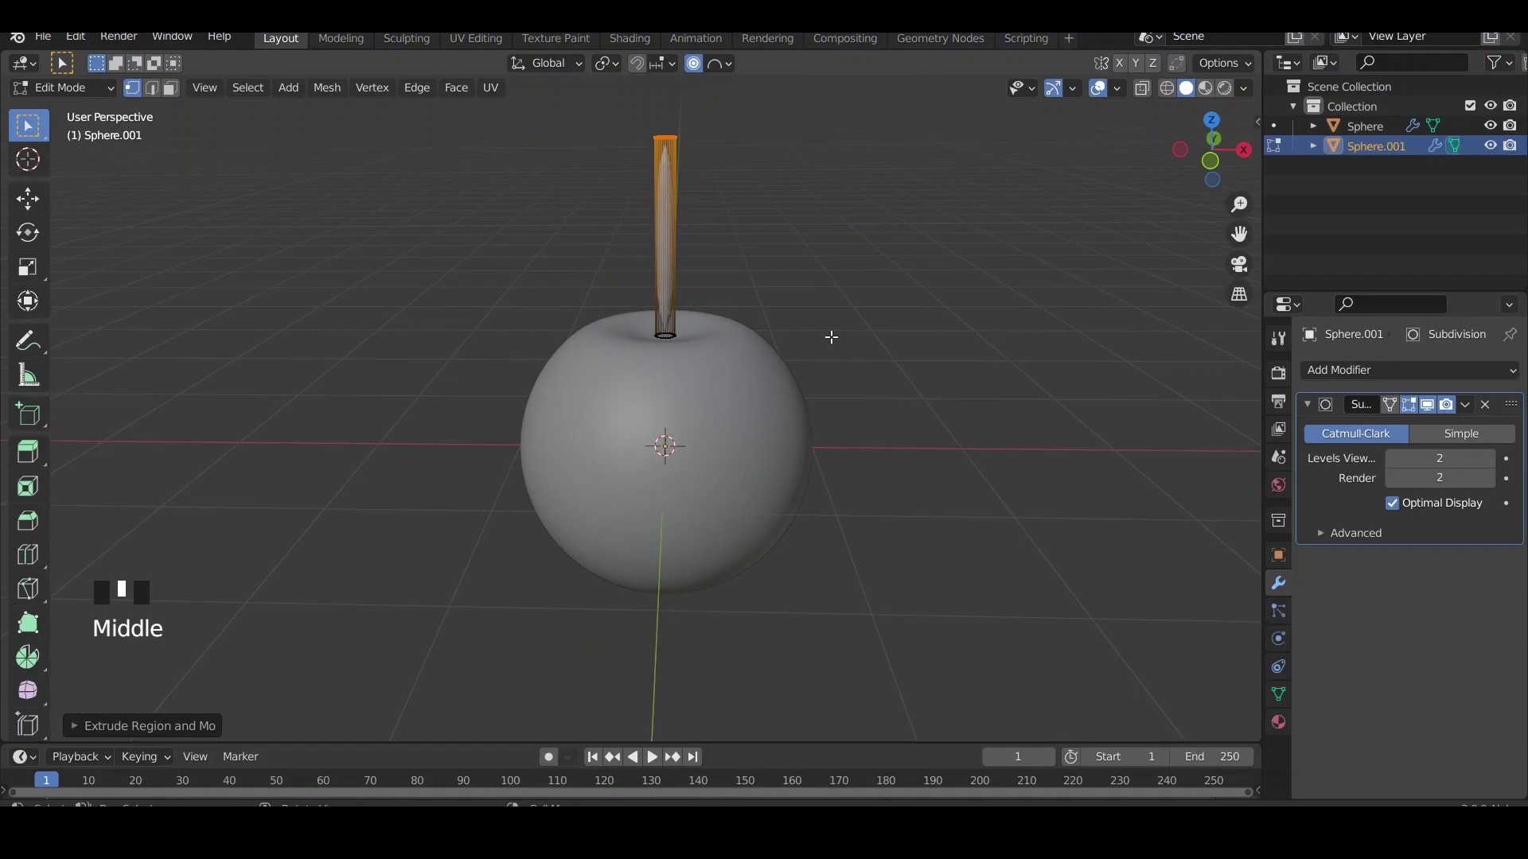
{"action": "left_click", "coordinate": [671, 240]}
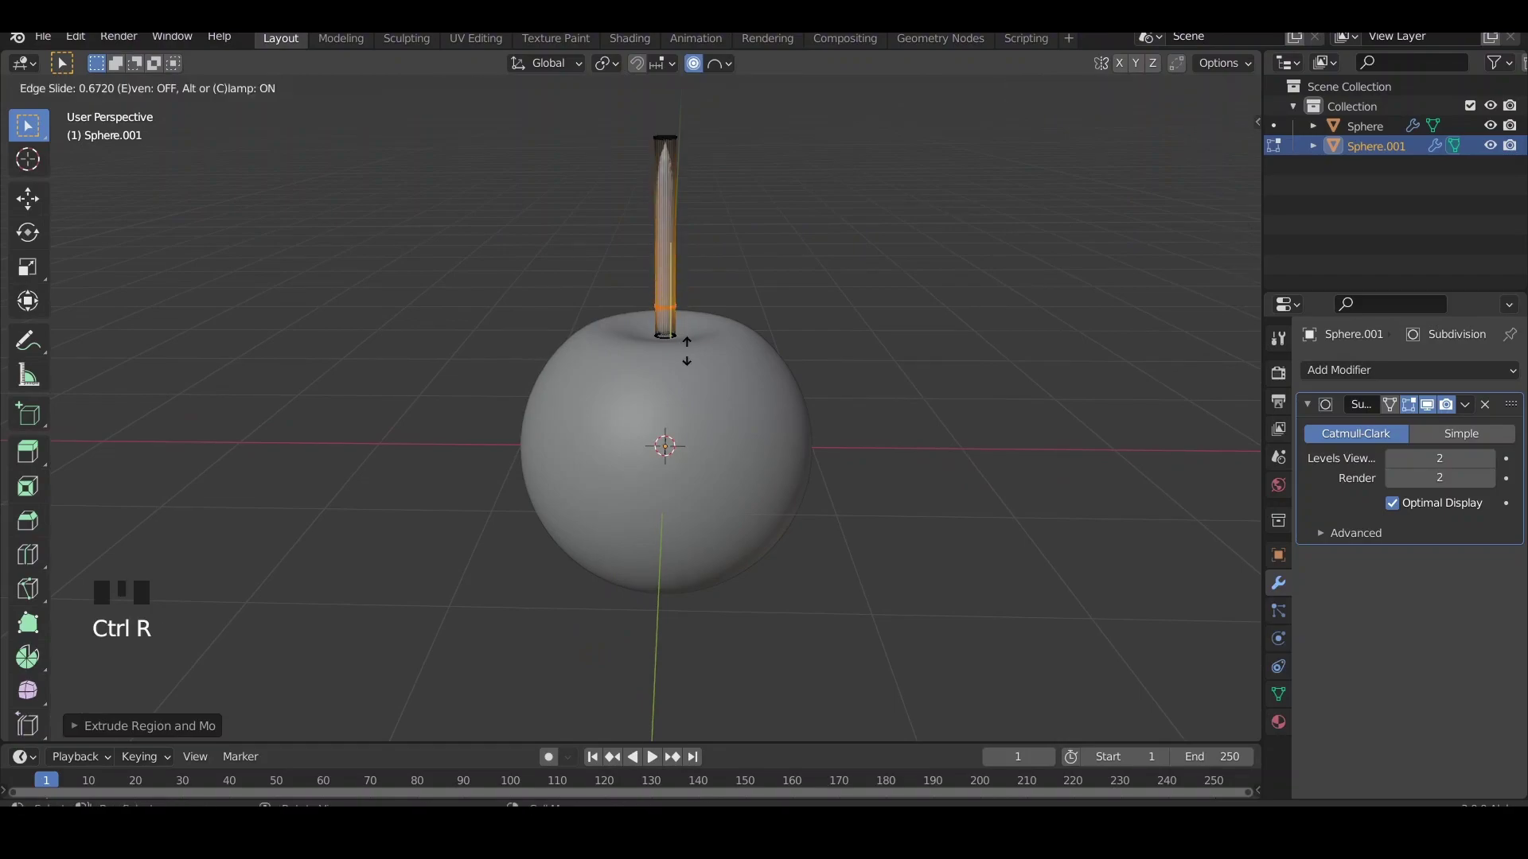
{"action": "left_click", "coordinate": [695, 365]}
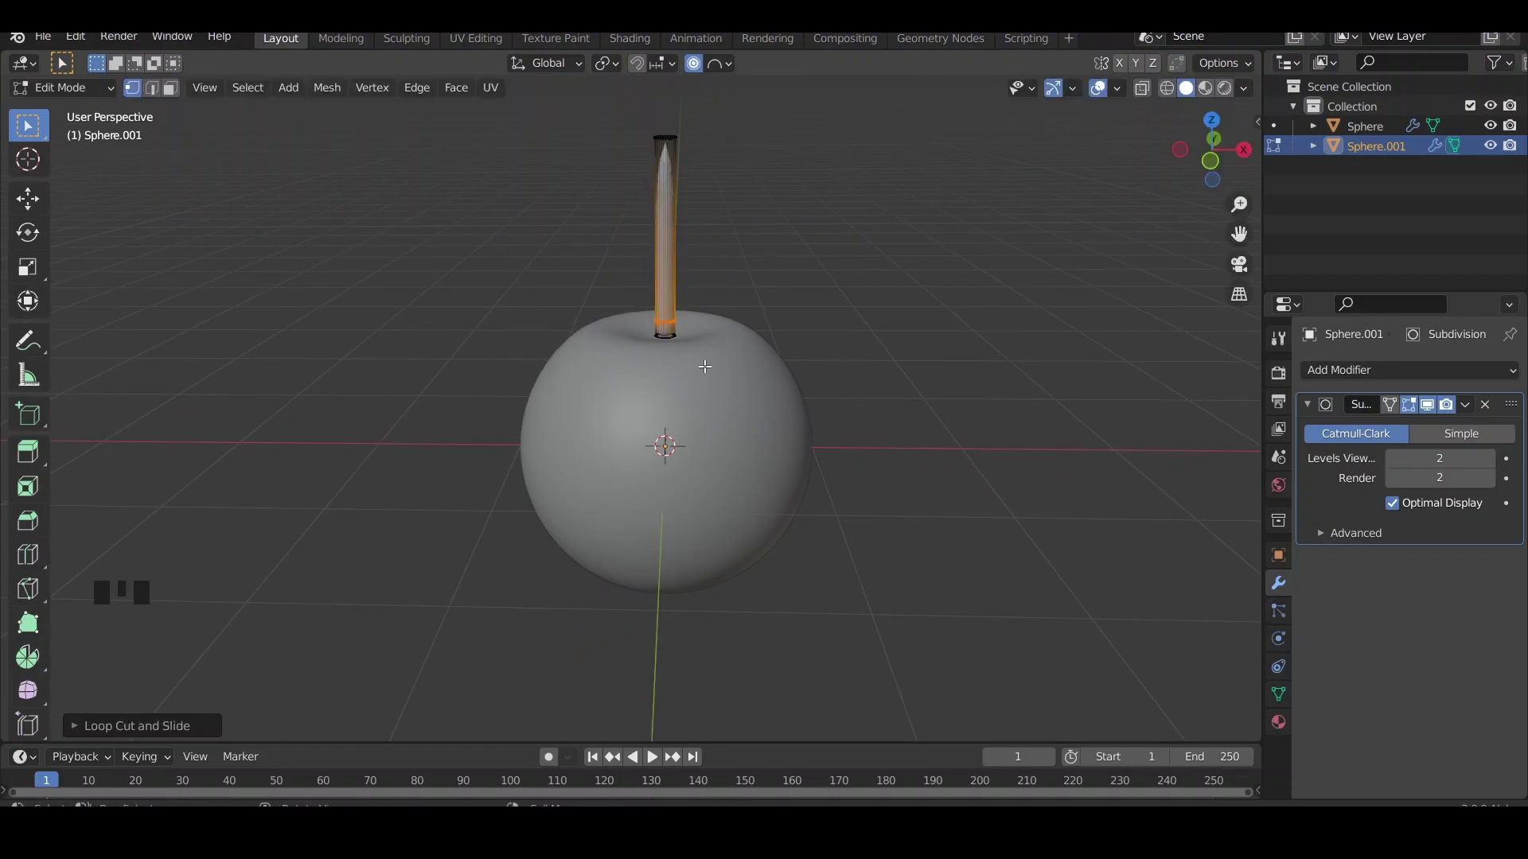
{"action": "scroll", "coordinate": [704, 369], "scroll_direction": "down", "scroll_amount": 2}
Narrow the stalk's top loop by scaling it down, checking in wireframe view
{"action": "mouse_move", "coordinate": [705, 368]}
{"action": "middle_mouse_down"}
{"action": "mouse_move", "coordinate": [716, 335]}
{"action": "mouse_move", "coordinate": [624, 192]}
{"action": "middle_mouse_up"}
{"action": "left_click", "coordinate": [664, 225]}
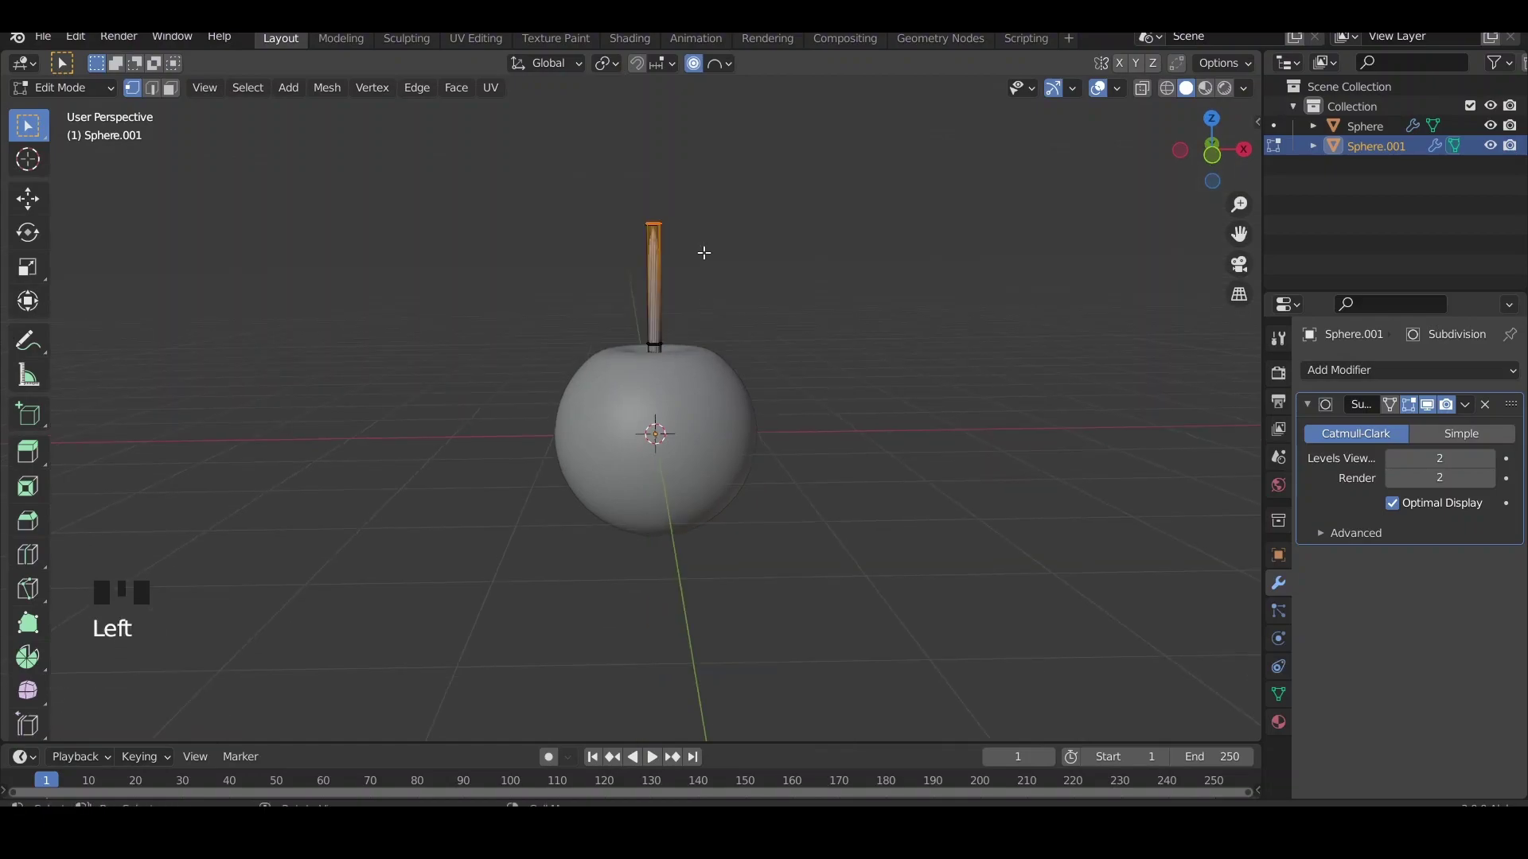
{"action": "key", "text": "s"}
{"action": "left_click", "coordinate": [878, 340]}
{"action": "key", "text": "shift+z"}
{"action": "key", "text": "s"}
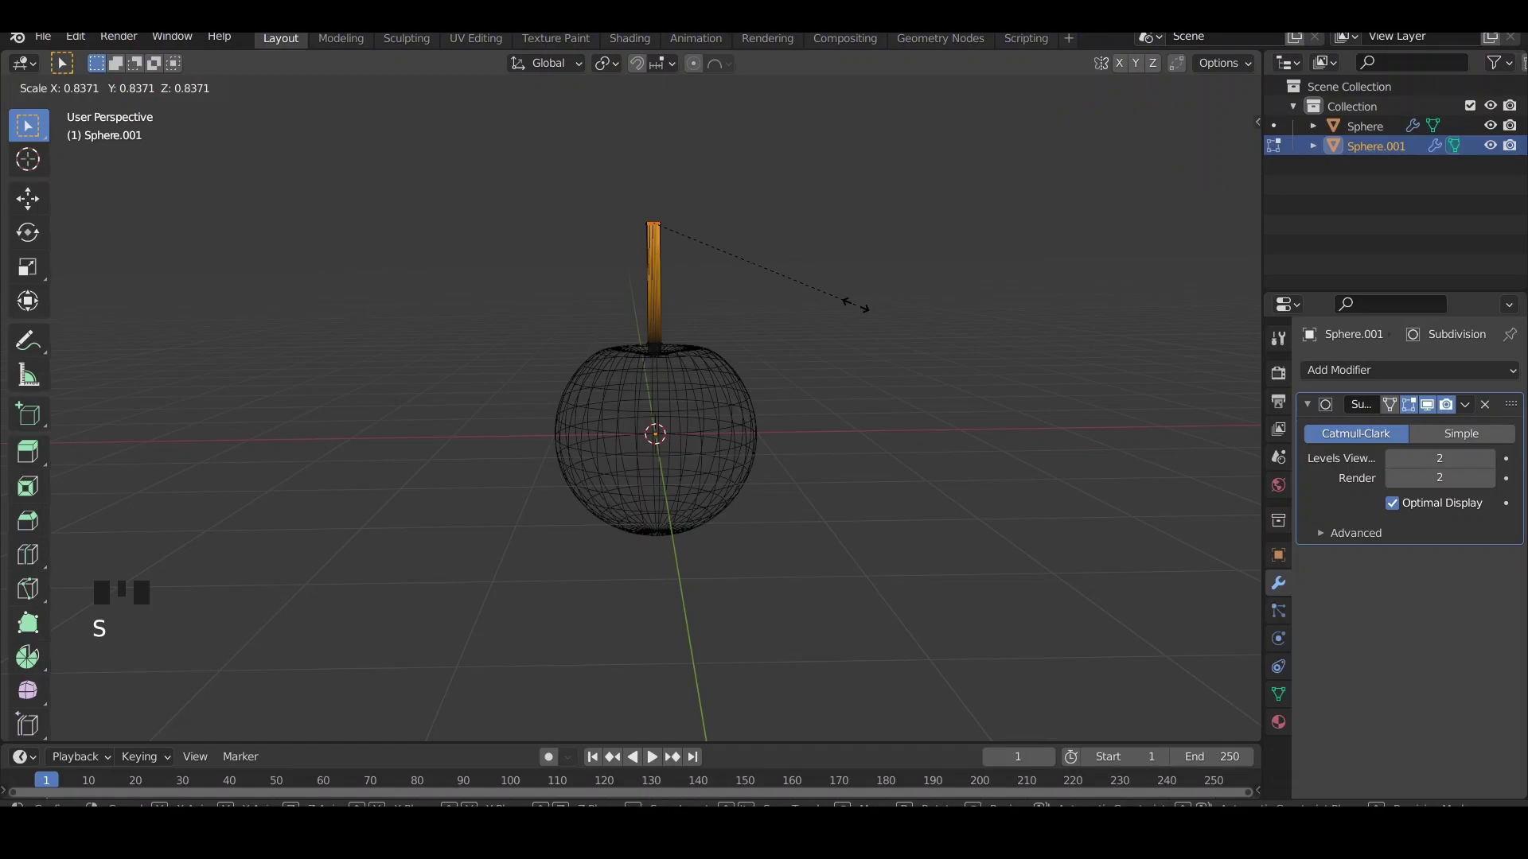
{"action": "left_click", "coordinate": [851, 370]}
{"action": "key", "text": "s"}
{"action": "left_click", "coordinate": [825, 364]}
{"action": "key", "text": "shift+z"}
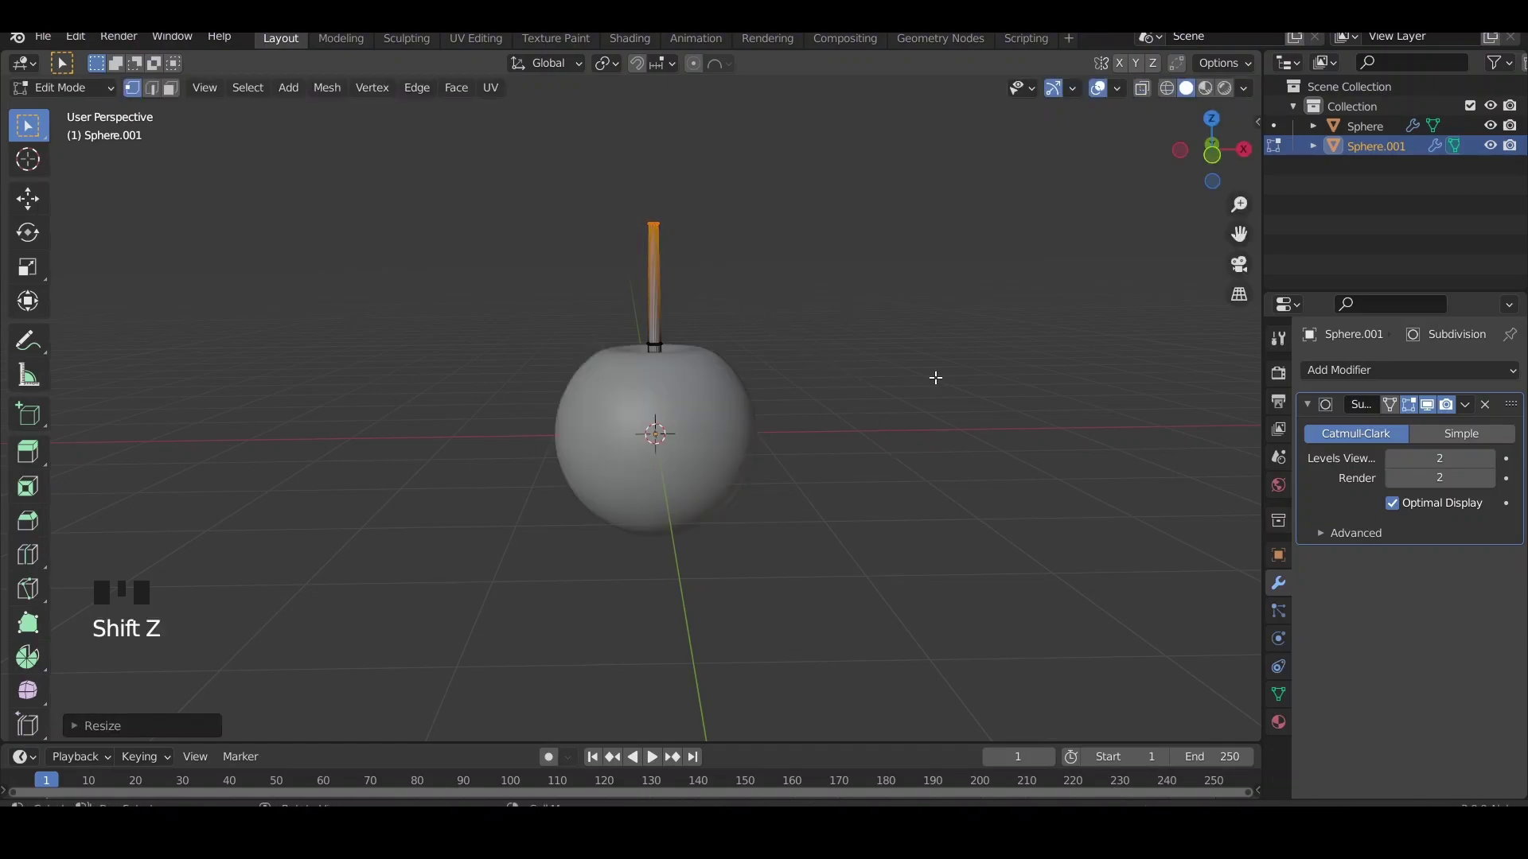
{"action": "left_click", "coordinate": [682, 299]}
{"action": "scroll", "coordinate": [682, 298], "scroll_direction": "up", "scroll_amount": 2}
Add another edge loop near the stalk's tip and return to Object Mode
{"action": "left_click", "coordinate": [665, 263]}
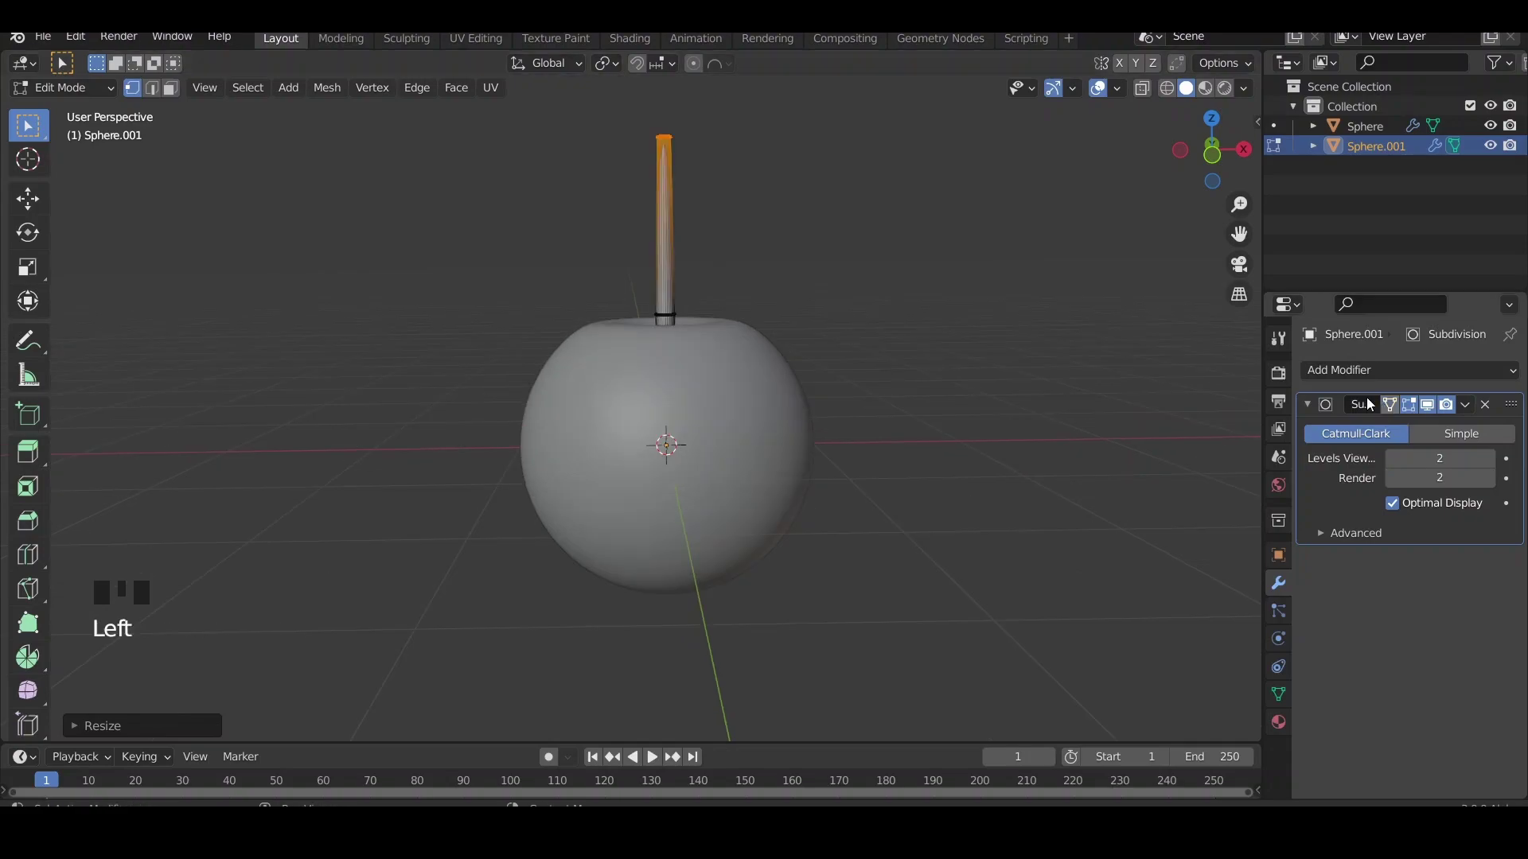
{"action": "left_click", "coordinate": [693, 171]}
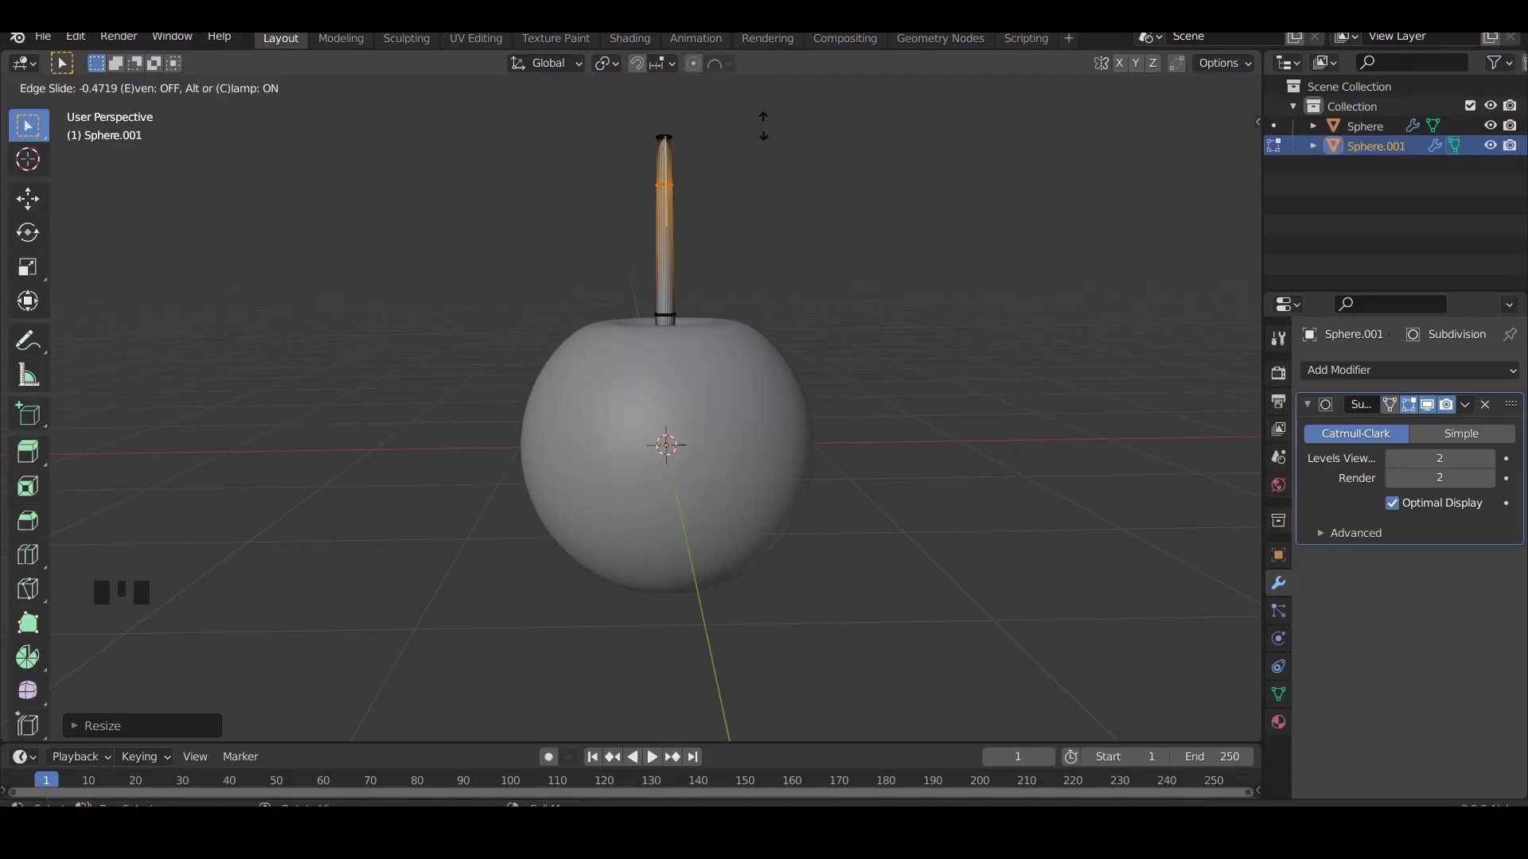
{"action": "key", "text": "Tab"}
{"action": "left_click", "coordinate": [798, 245]}
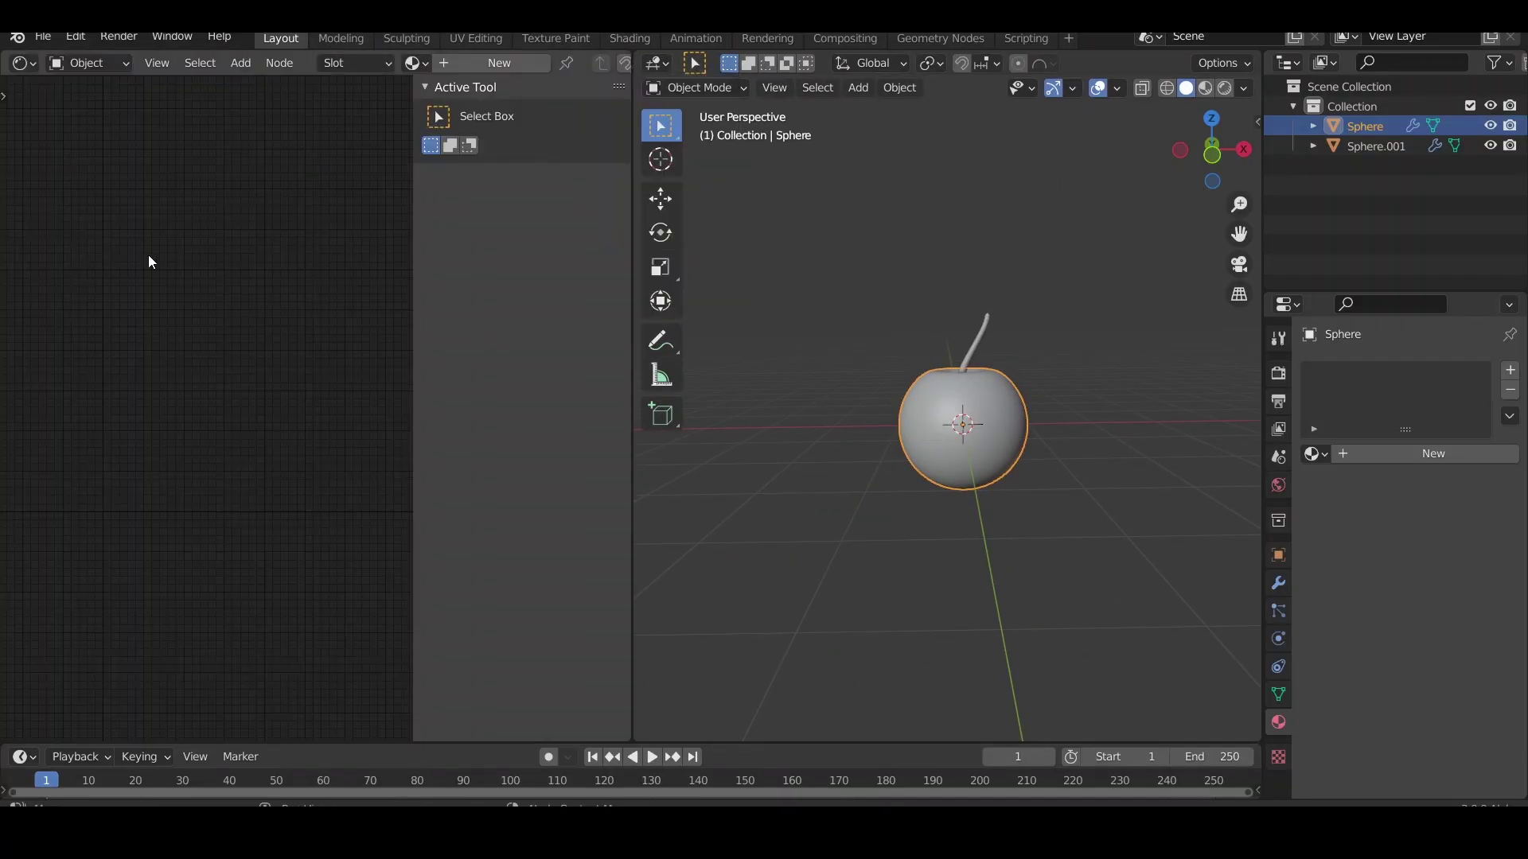
Create a new body material with a Mix node feeding Base Color
{"action": "left_click", "coordinate": [1433, 453]}
{"action": "middle_click_drag", "start_coordinate": [144, 454], "coordinate": [322, 437]}
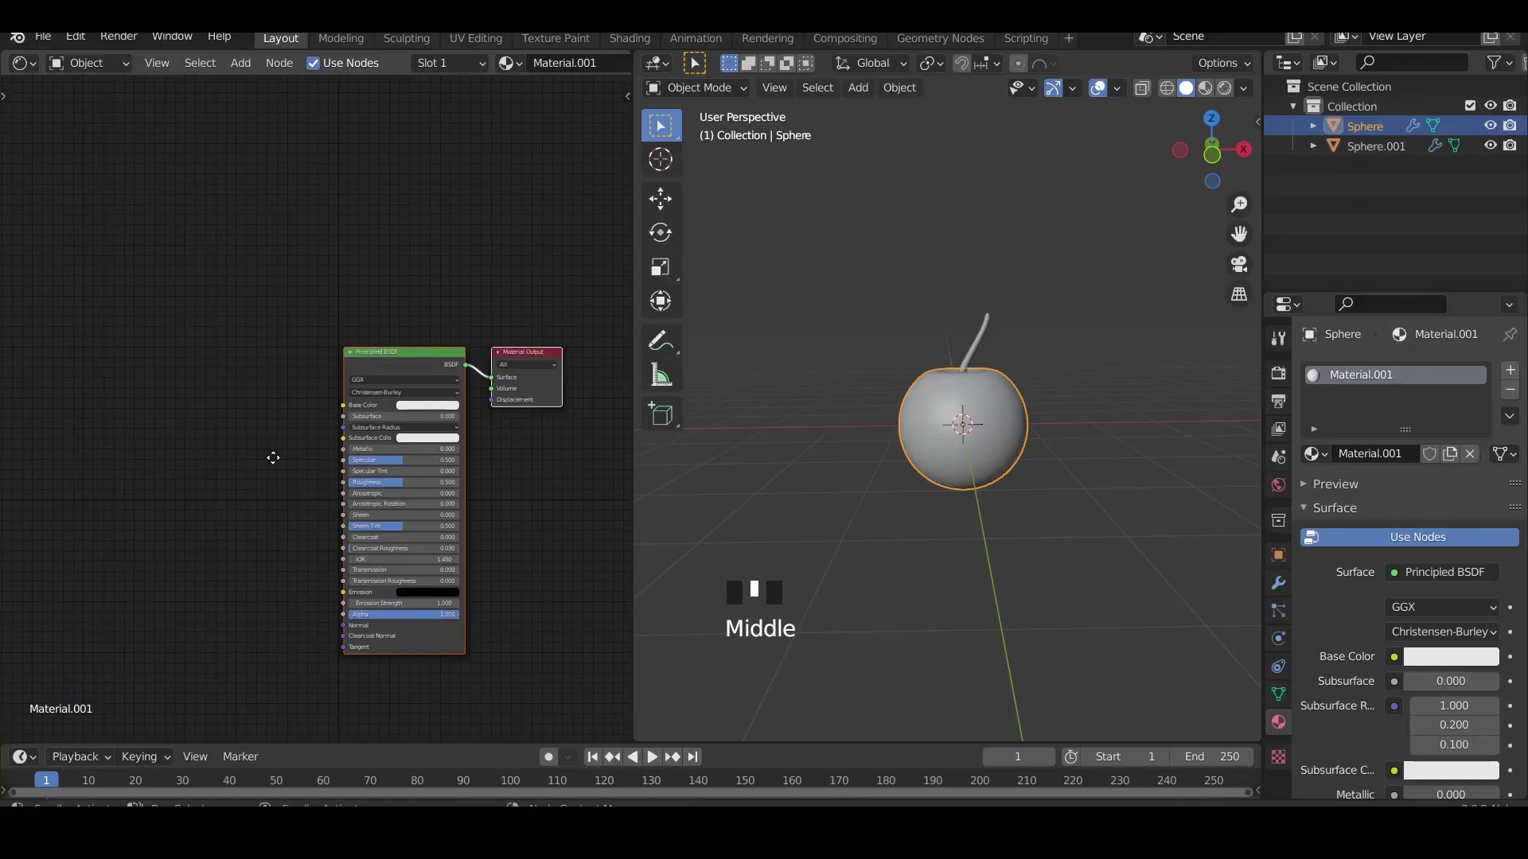
{"action": "key", "text": "shift+a"}
{"action": "type", "text": "mix"}
{"action": "key", "text": "Return"}
{"action": "left_click", "coordinate": [287, 358]}
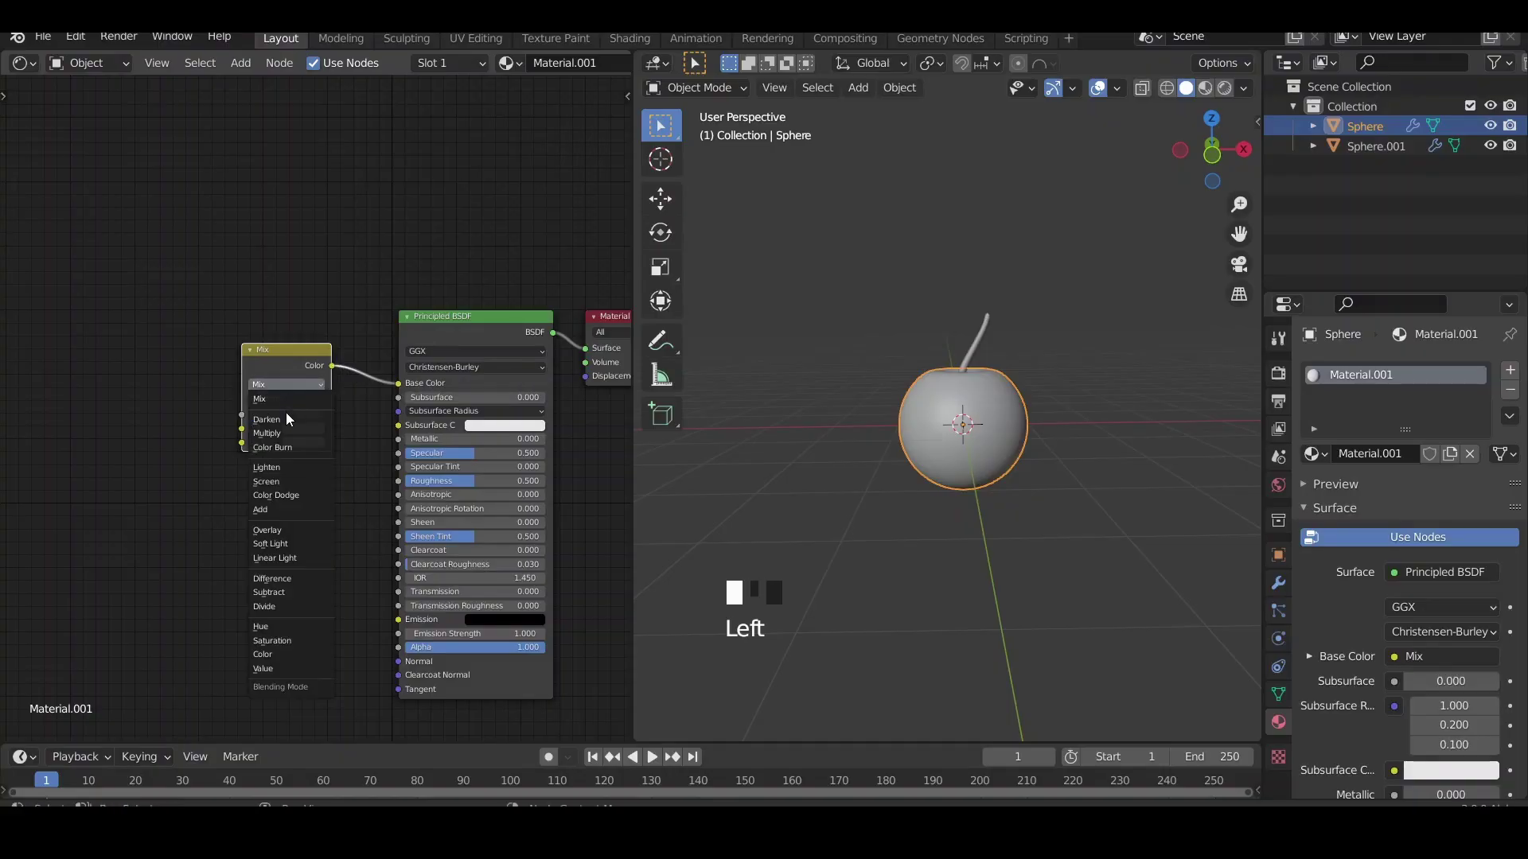
{"action": "left_click", "coordinate": [285, 348]}
{"action": "scroll", "coordinate": [208, 387], "scroll_direction": "up", "scroll_amount": 1}
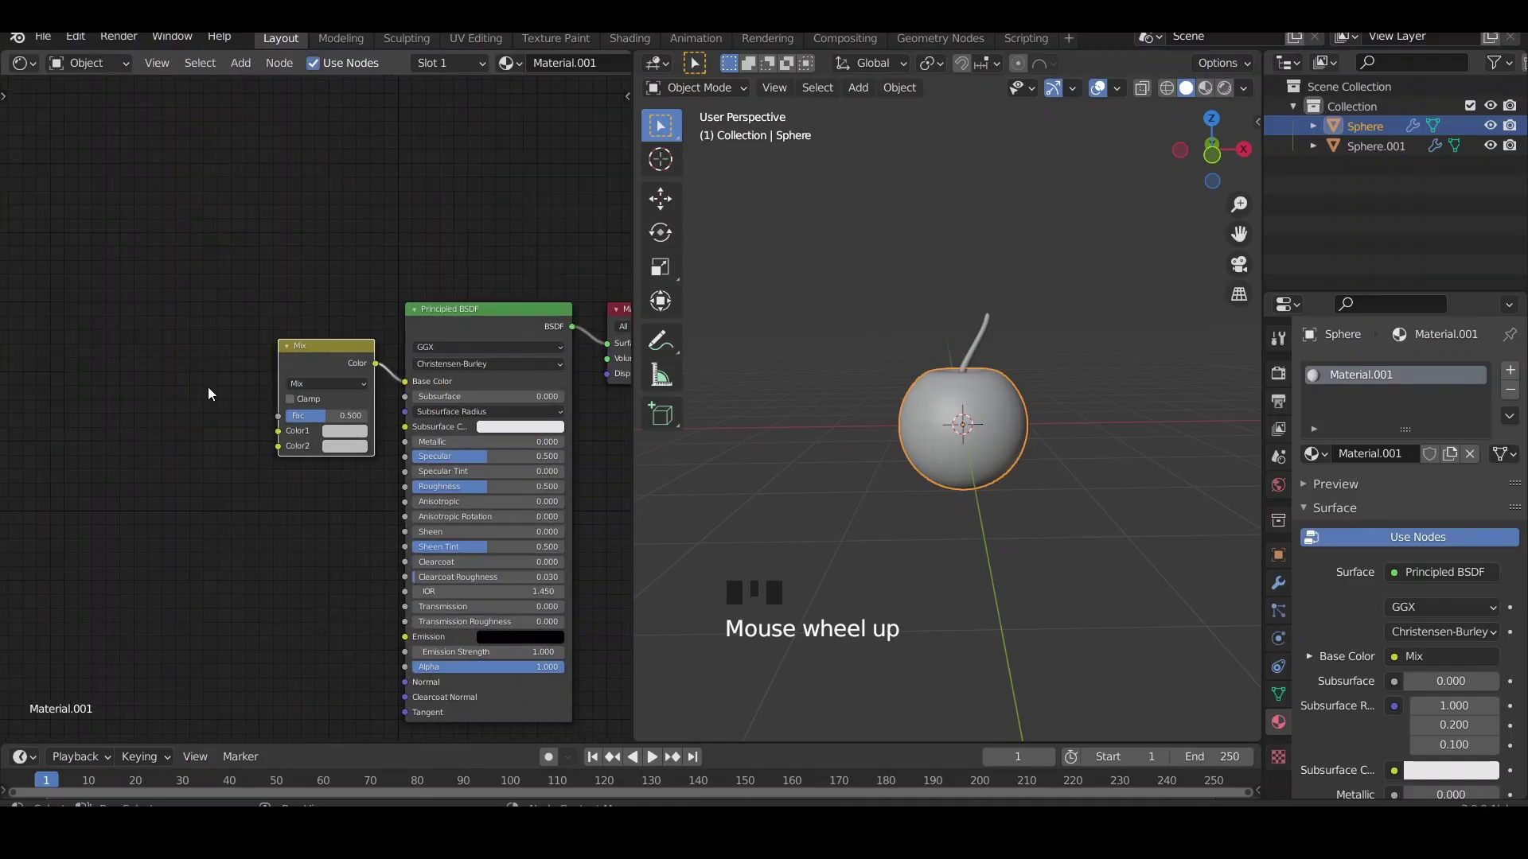
Add two ColorRamp nodes linked into the Mix node's Color1 and Color2
{"action": "key", "text": "shift+a"}
{"action": "left_click", "coordinate": [179, 350]}
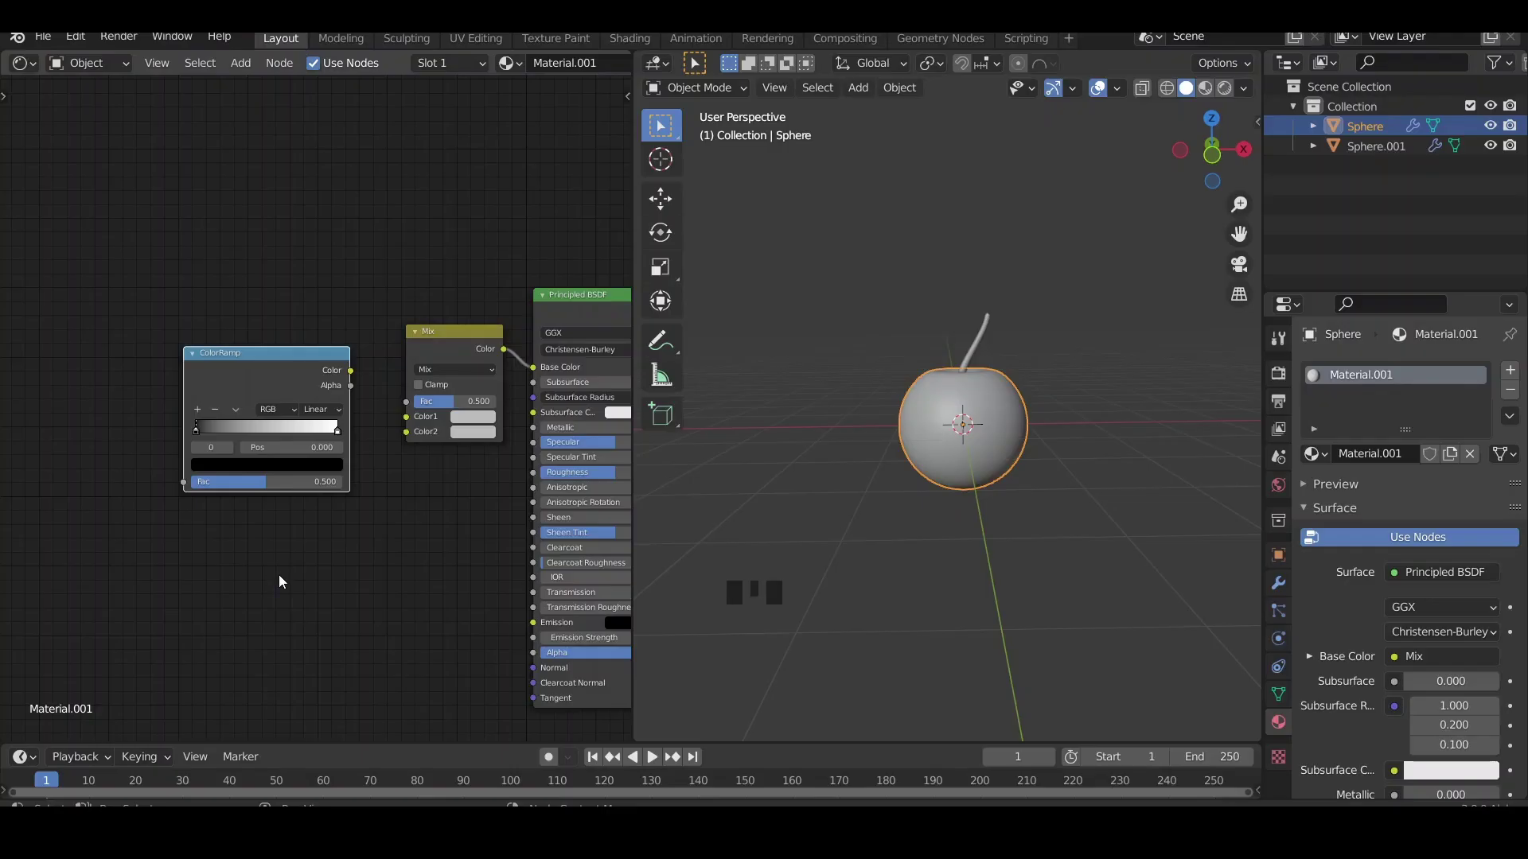
{"action": "left_click_drag", "start_coordinate": [247, 352], "coordinate": [260, 340]}
{"action": "key", "text": "shift+d"}
{"action": "left_click", "coordinate": [257, 501]}
{"action": "left_click_drag", "start_coordinate": [357, 519], "coordinate": [410, 436]}
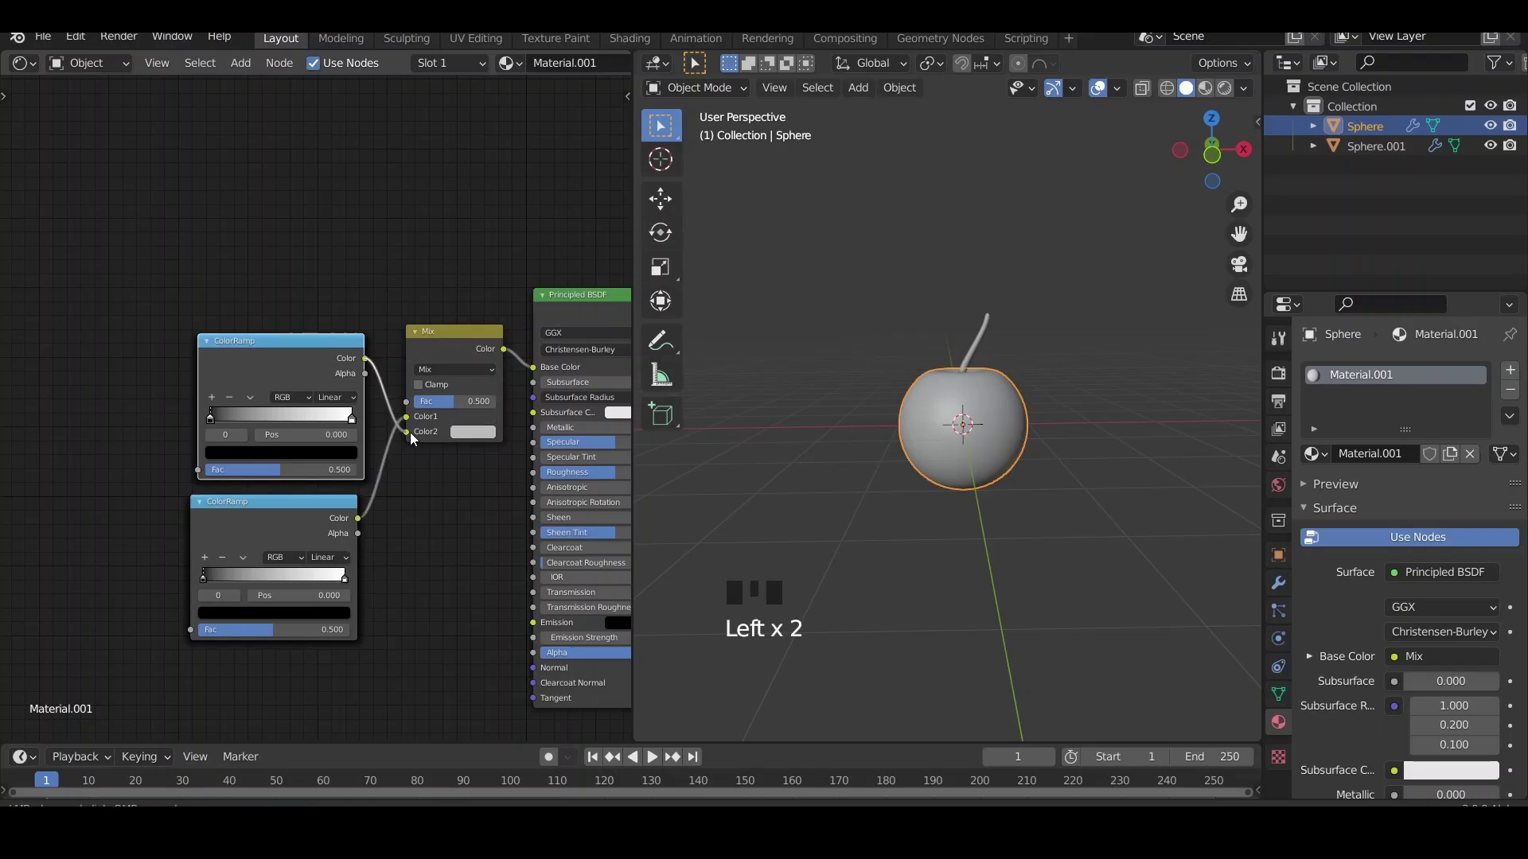
Add a Geometry node, set the upper ramp's white stop to 0.667, and preview Rendered
{"action": "key", "text": "shift+a"}
{"action": "type", "text": "geo"}
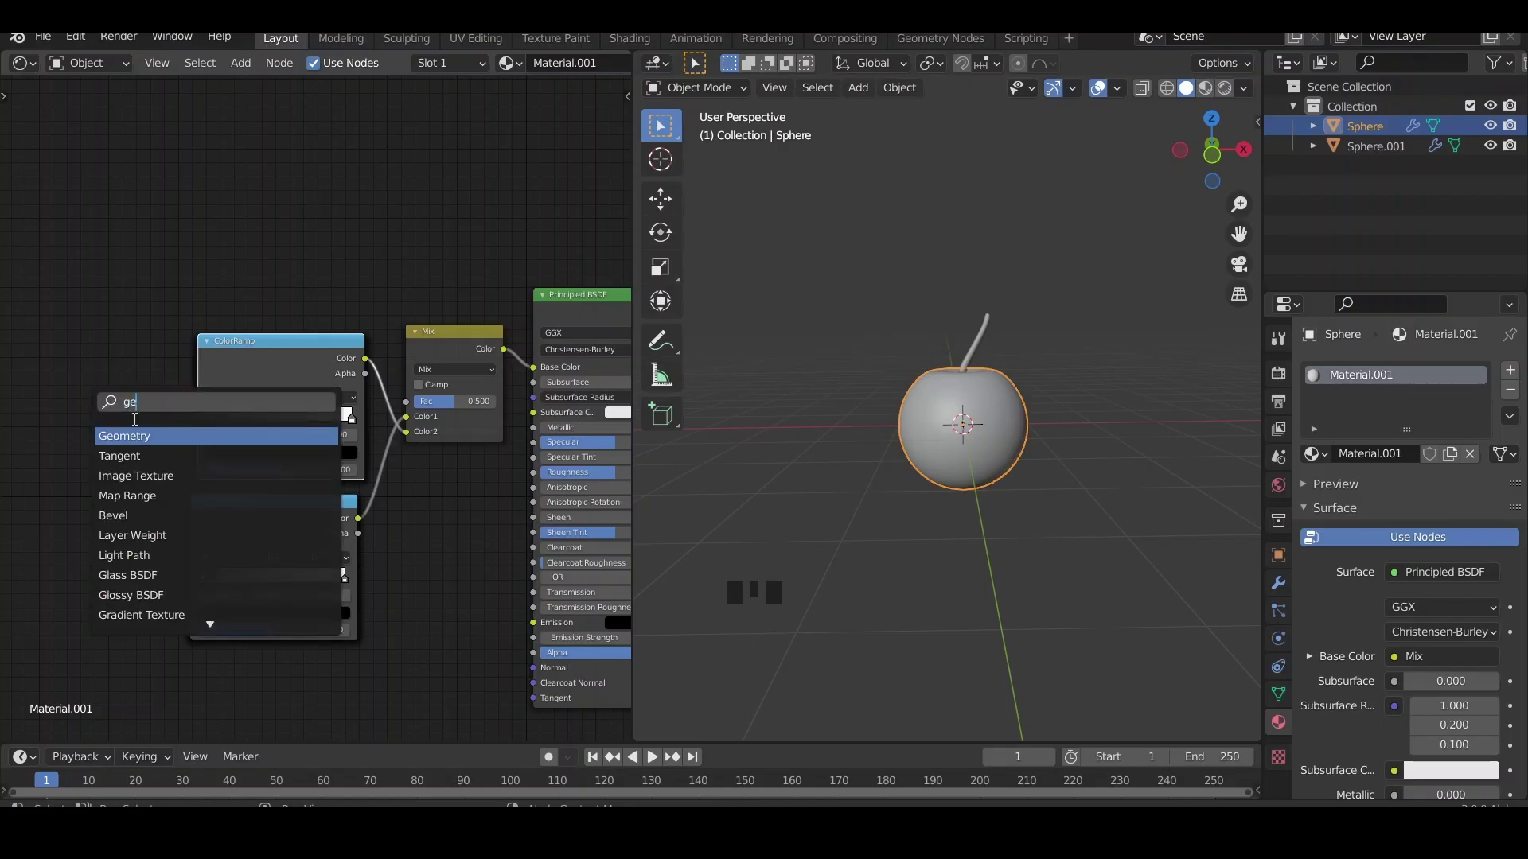
{"action": "key", "text": "Return"}
{"action": "left_click", "coordinate": [93, 356]}
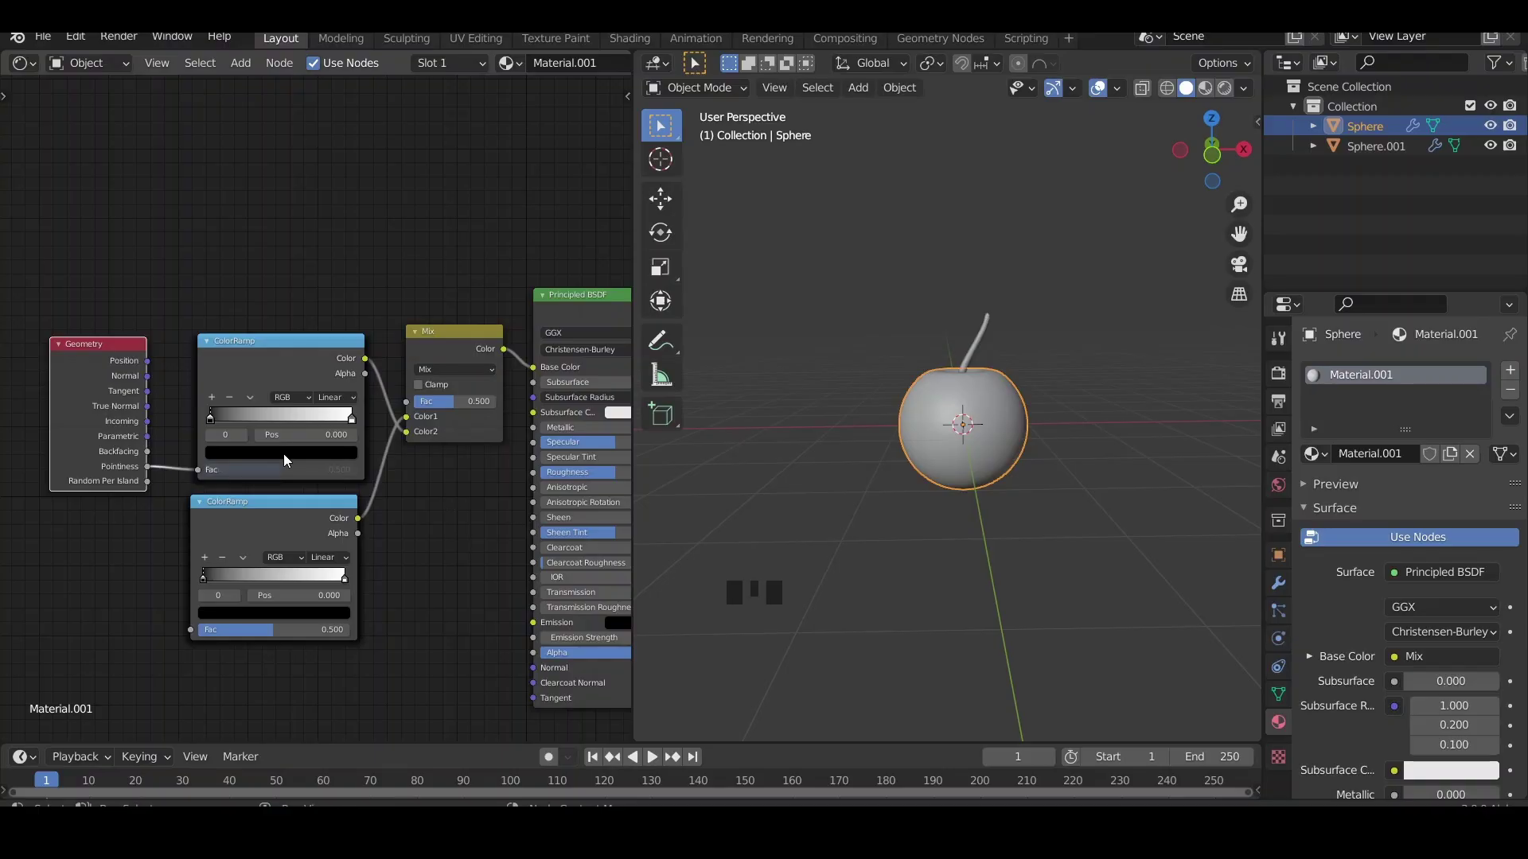
{"action": "scroll", "coordinate": [286, 464], "scroll_direction": "up", "scroll_amount": 1}
{"action": "scroll", "coordinate": [286, 465], "scroll_direction": "up", "scroll_amount": 2}
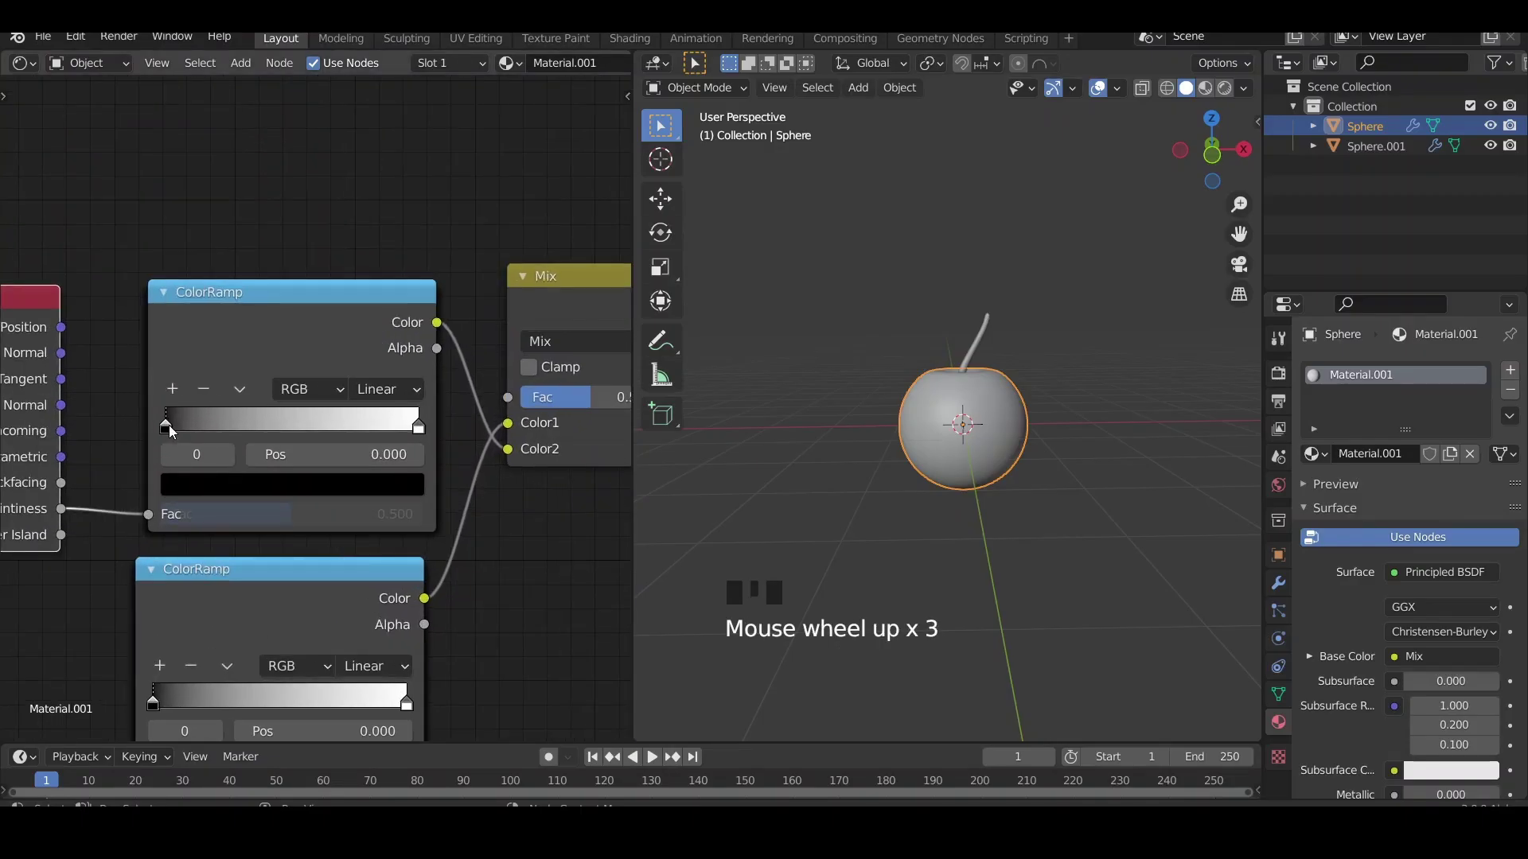
{"action": "left_click_drag", "start_coordinate": [170, 431], "coordinate": [282, 428]}
{"action": "left_click_drag", "start_coordinate": [417, 426], "coordinate": [335, 426]}
{"action": "key", "text": "z"}
{"action": "left_click", "coordinate": [915, 366]}
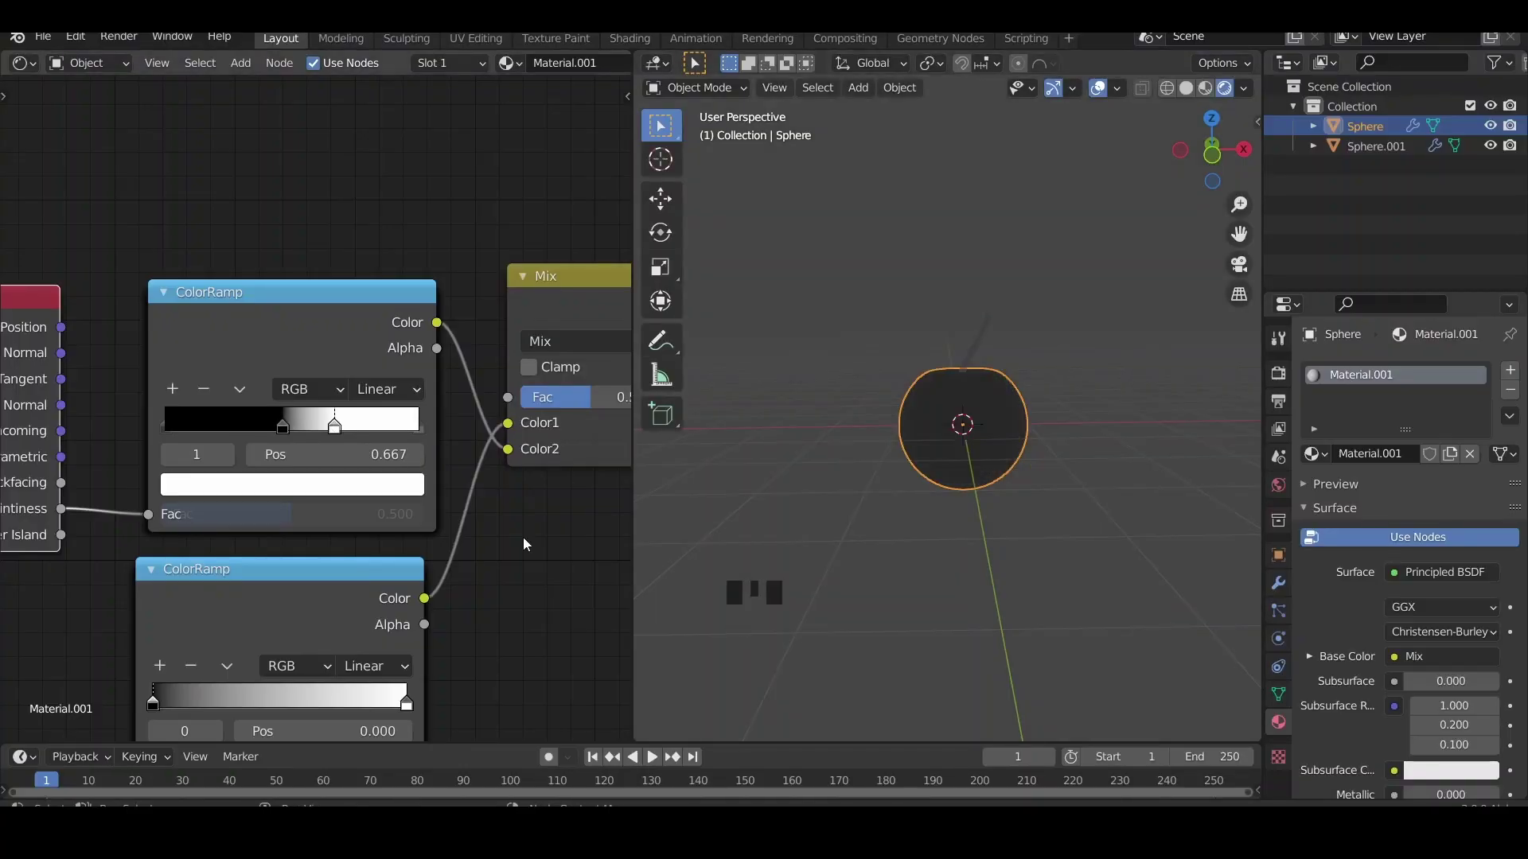
{"action": "scroll", "coordinate": [523, 545], "scroll_direction": "up", "scroll_amount": 2}
Set subsurface colour red, make the lower ramp red with first stop 0.120, and use scene lights
{"action": "left_click", "coordinate": [477, 494]}
{"action": "left_click", "coordinate": [526, 320]}
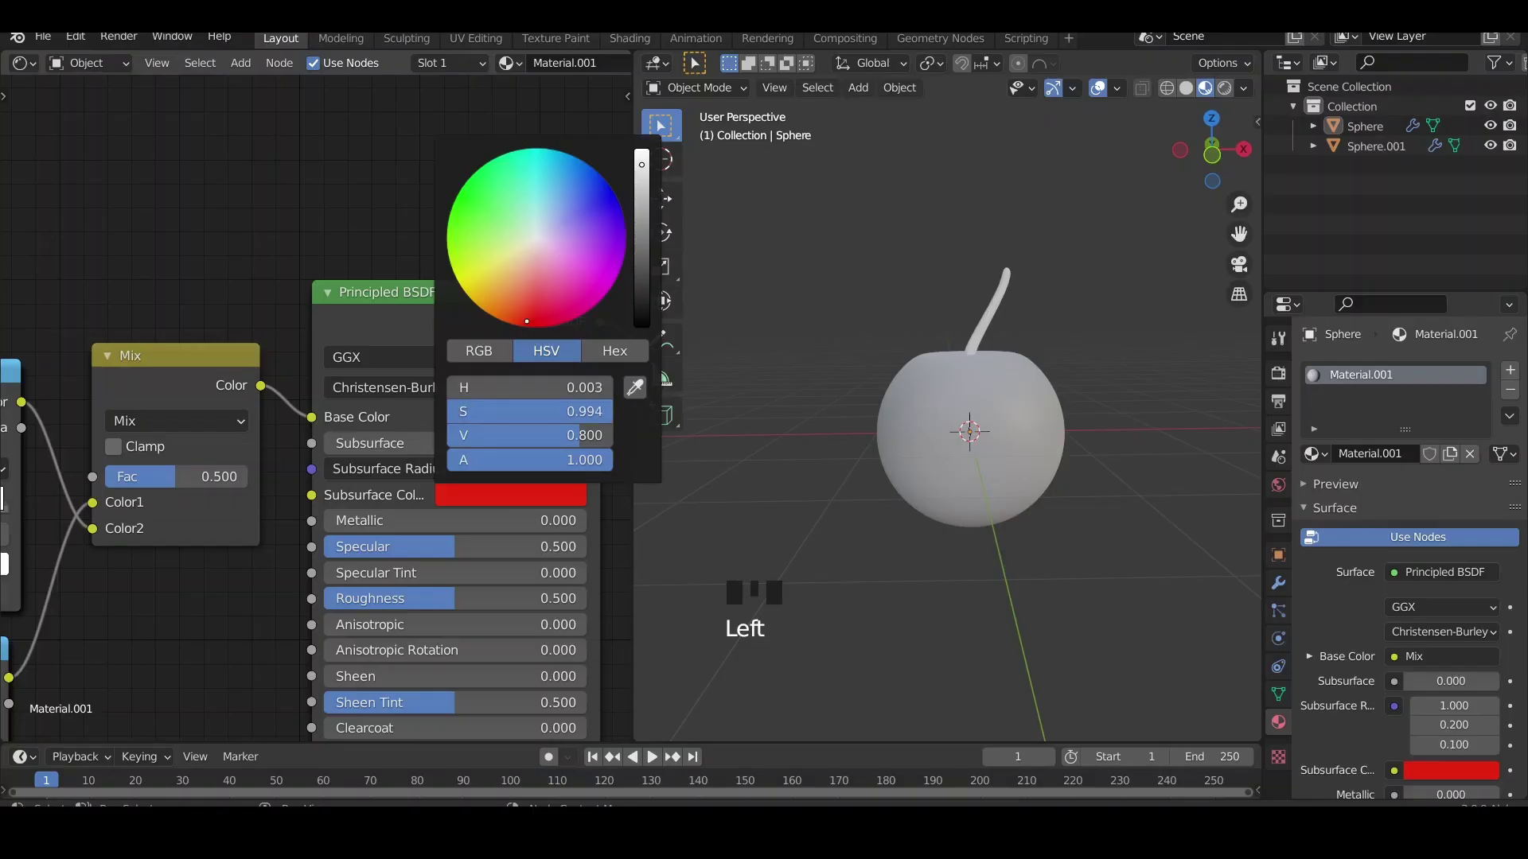
{"action": "middle_click_drag", "start_coordinate": [179, 598], "coordinate": [583, 417]}
{"action": "left_click_drag", "start_coordinate": [173, 600], "coordinate": [205, 600]}
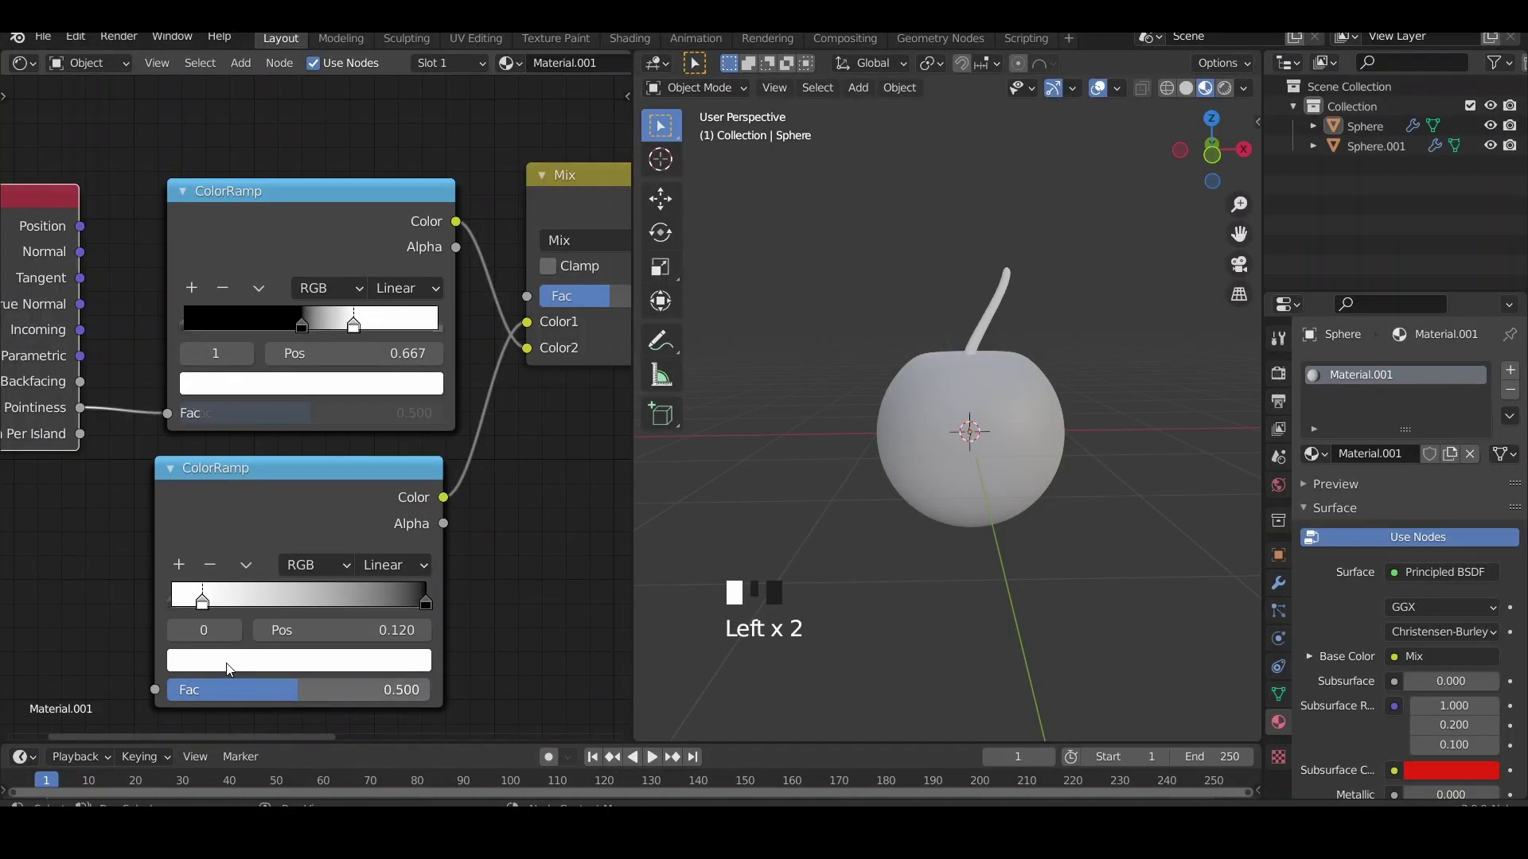
{"action": "left_click", "coordinate": [227, 660]}
{"action": "left_click", "coordinate": [382, 347]}
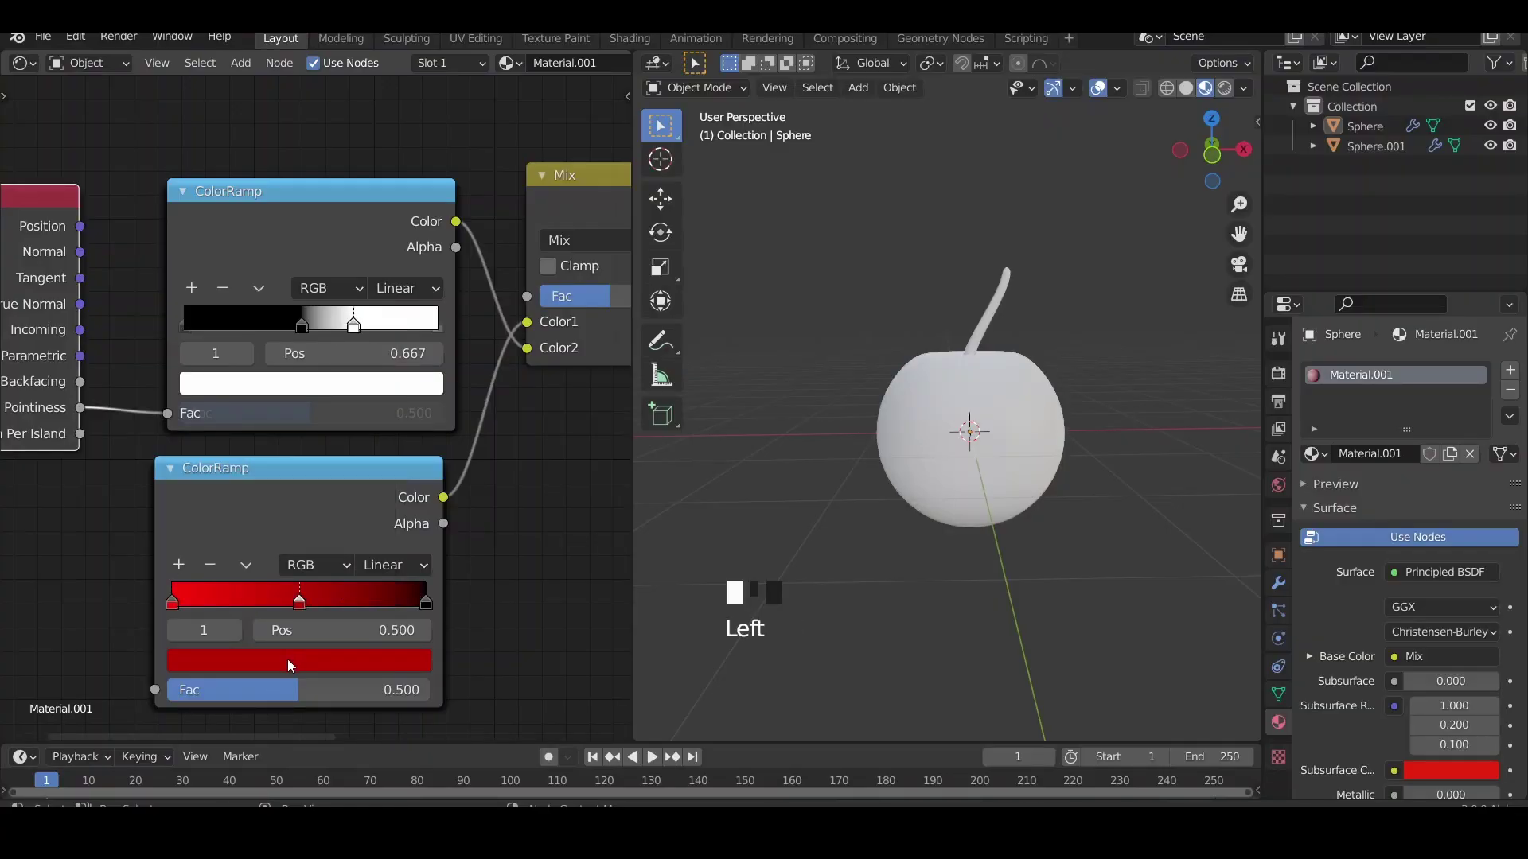
{"action": "key", "text": "z"}
{"action": "left_click", "coordinate": [1242, 87]}
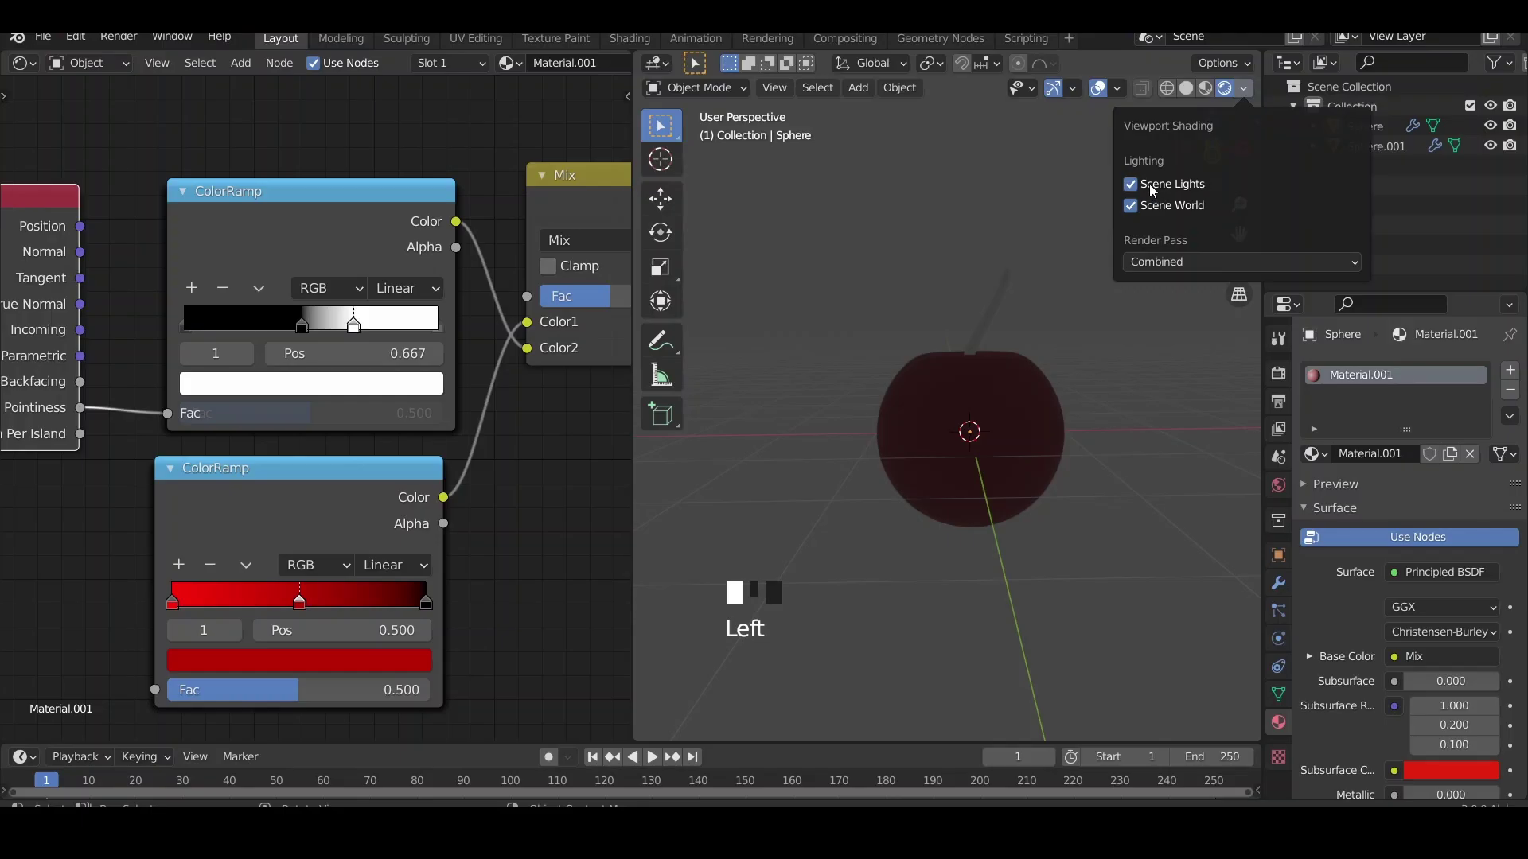
Darken subsurface to deep red, lower specular and roughness and sheen tint, and raise clearcoat roughness
{"action": "middle_click_drag", "start_coordinate": [574, 477], "coordinate": [354, 470]}
{"action": "left_click", "coordinate": [521, 306]}
{"action": "left_click_drag", "start_coordinate": [621, 358], "coordinate": [622, 431]}
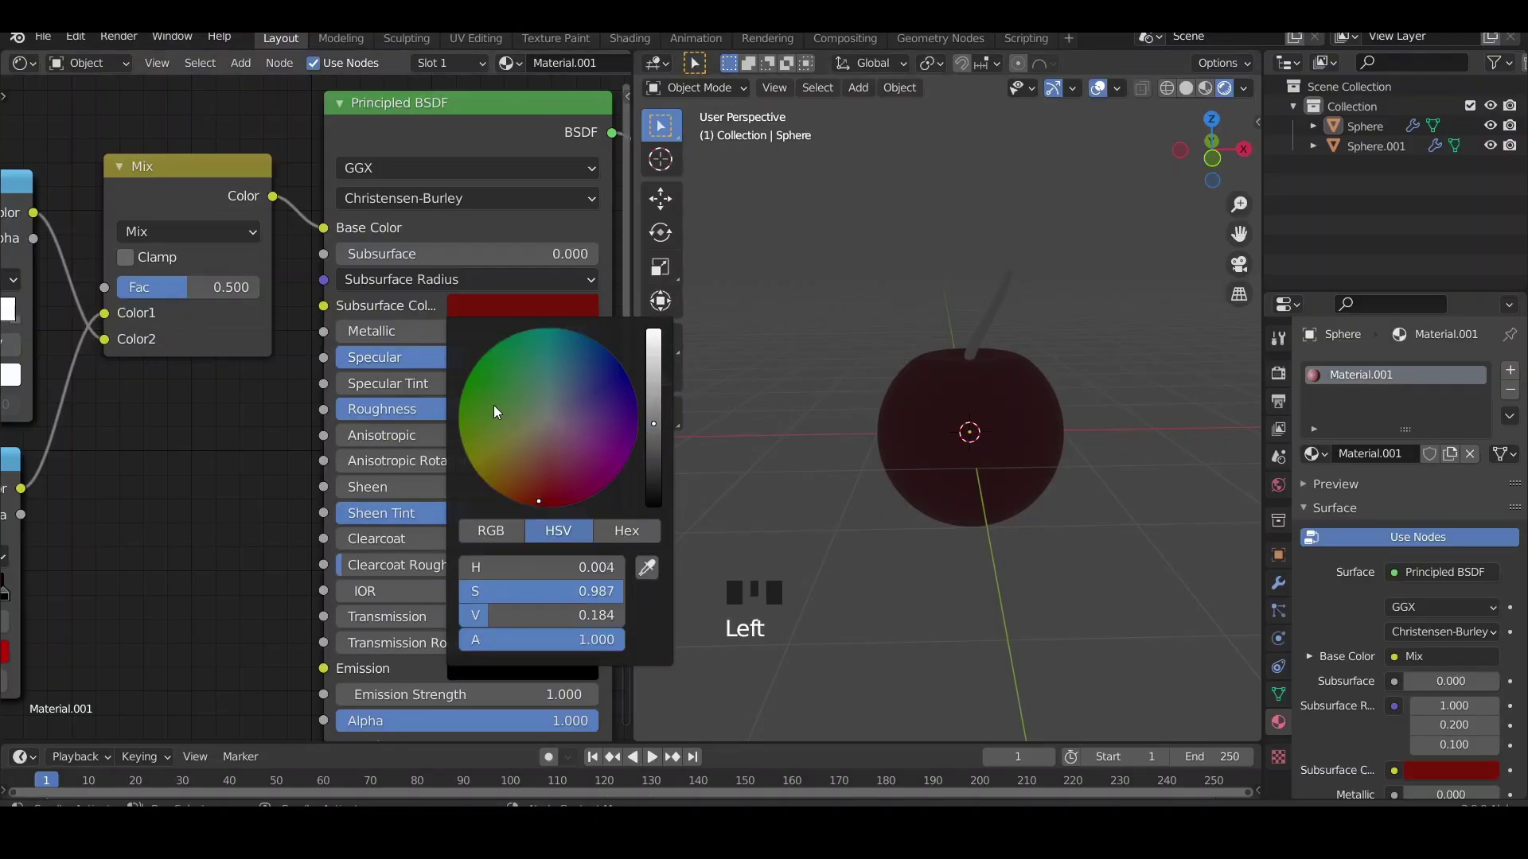
{"action": "left_click_drag", "start_coordinate": [478, 358], "coordinate": [407, 356]}
{"action": "left_click_drag", "start_coordinate": [479, 409], "coordinate": [382, 408]}
{"action": "left_click_drag", "start_coordinate": [479, 512], "coordinate": [359, 512]}
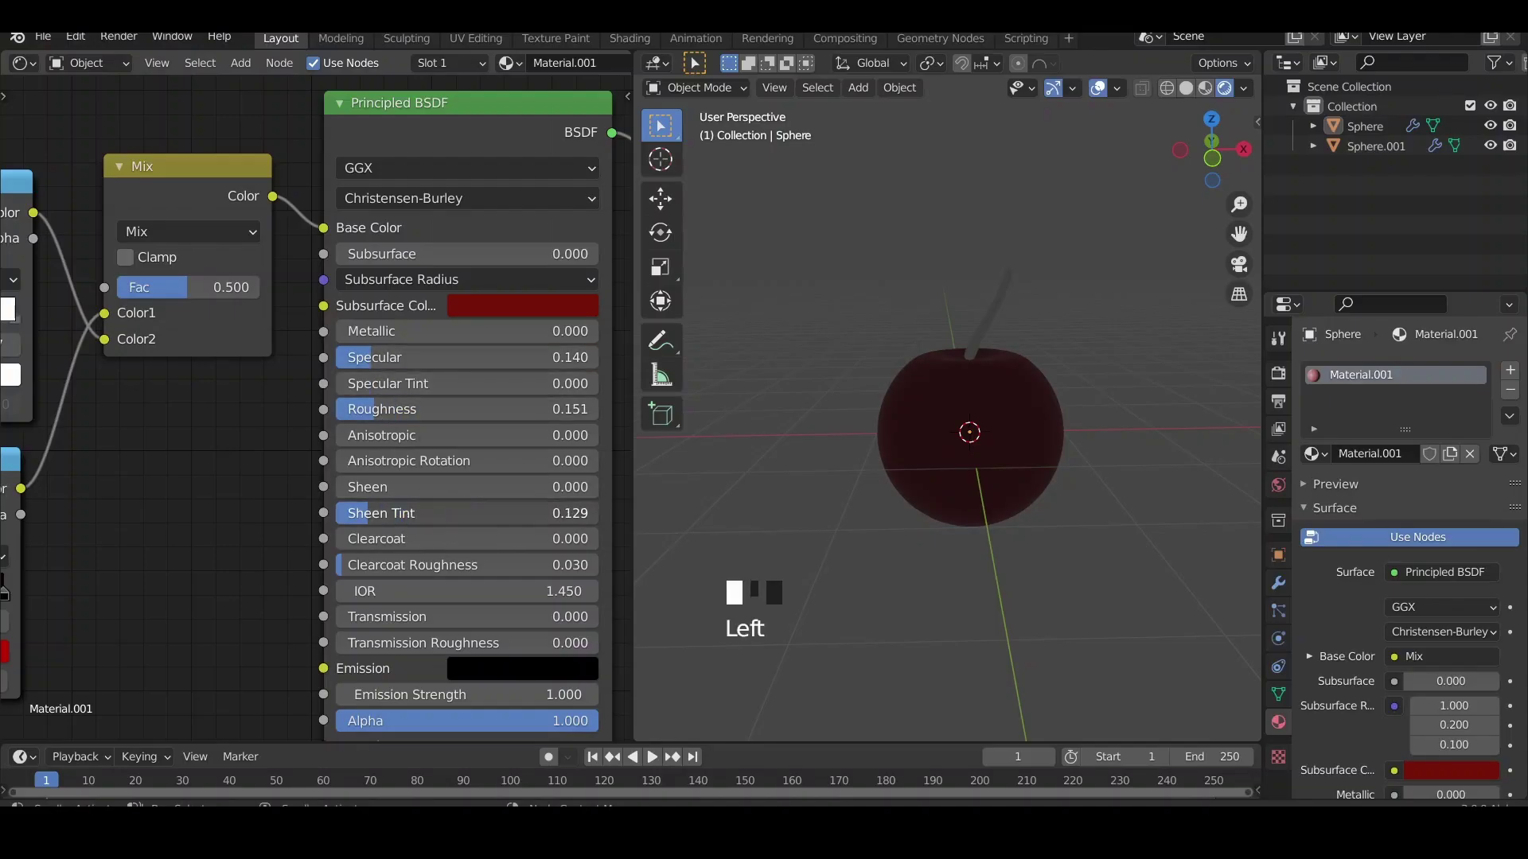
{"action": "left_click_drag", "start_coordinate": [478, 565], "coordinate": [540, 564]}
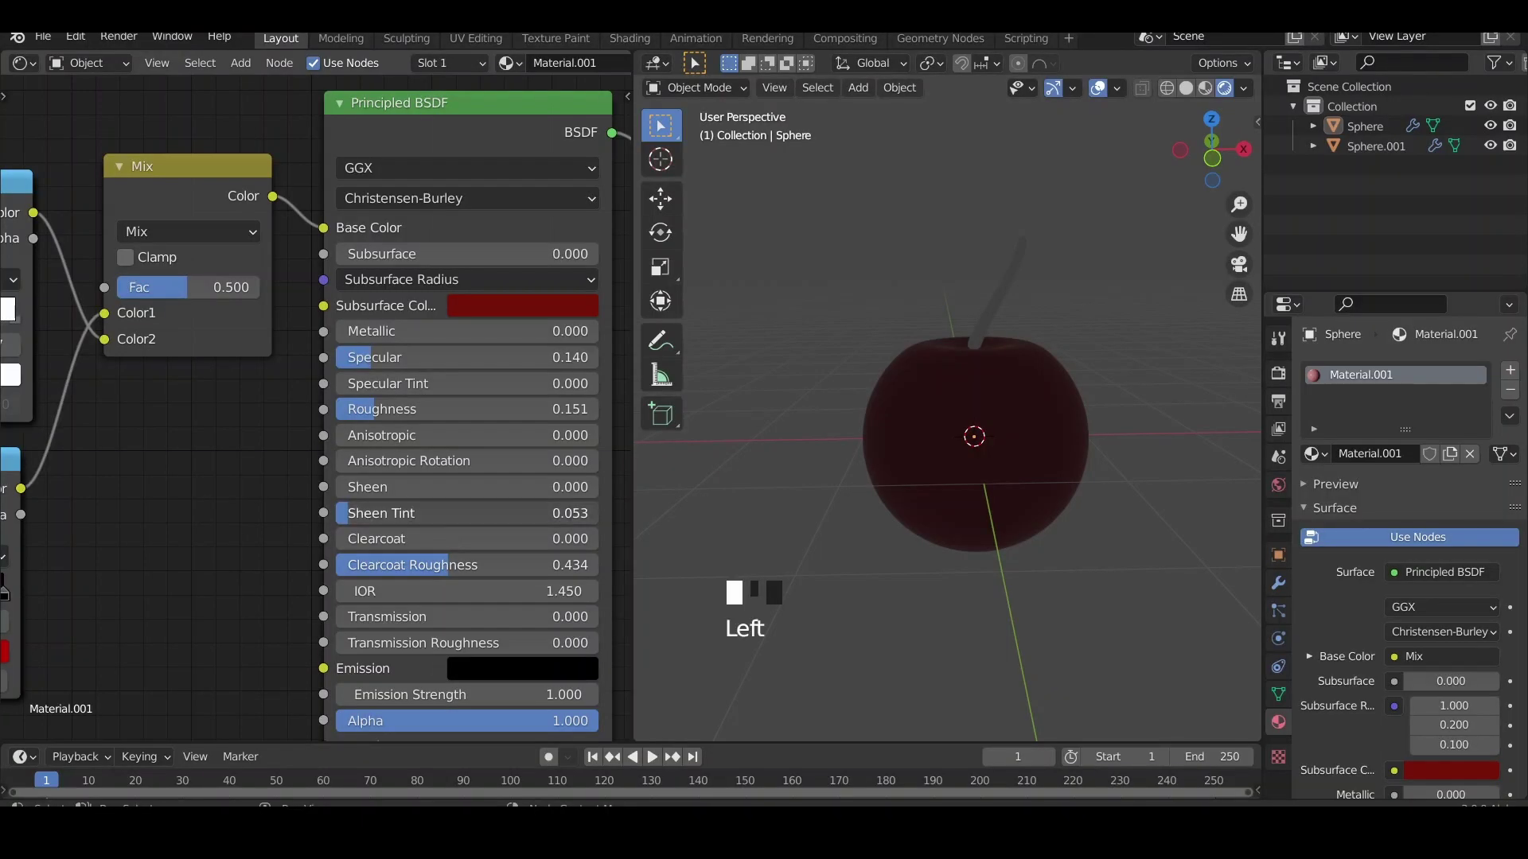
{"action": "scroll", "coordinate": [303, 609], "scroll_direction": "down", "scroll_amount": 3}
Preview the cherry in Rendered mode lit by an HDRI instead of the scene world
{"action": "key", "text": "z"}
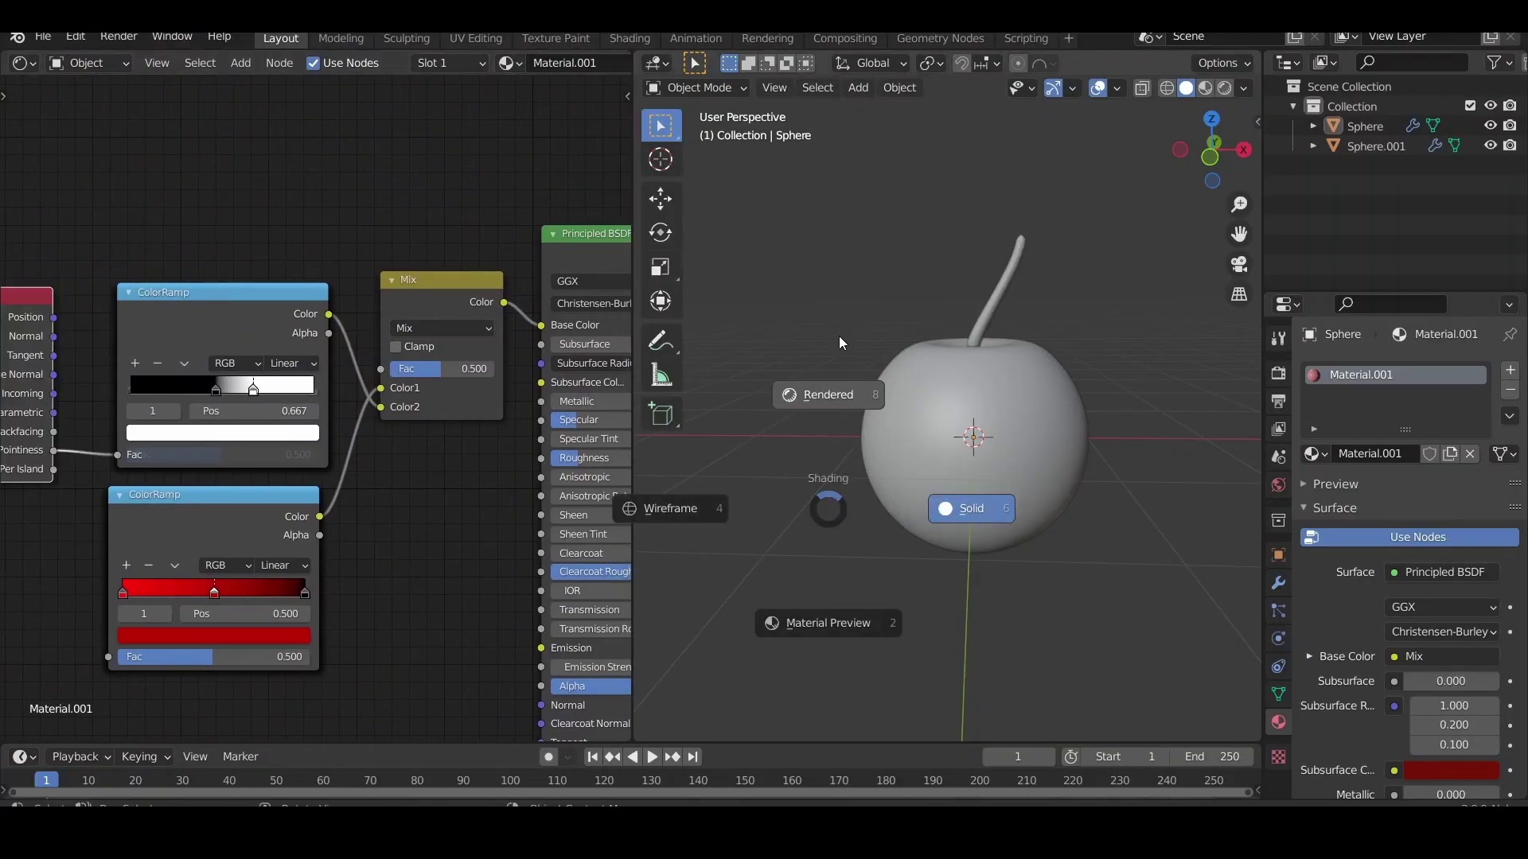
{"action": "left_click", "coordinate": [841, 346]}
{"action": "left_click", "coordinate": [1244, 87]}
{"action": "left_click", "coordinate": [1131, 205]}
{"action": "left_click", "coordinate": [1160, 198]}
{"action": "left_click", "coordinate": [967, 323]}
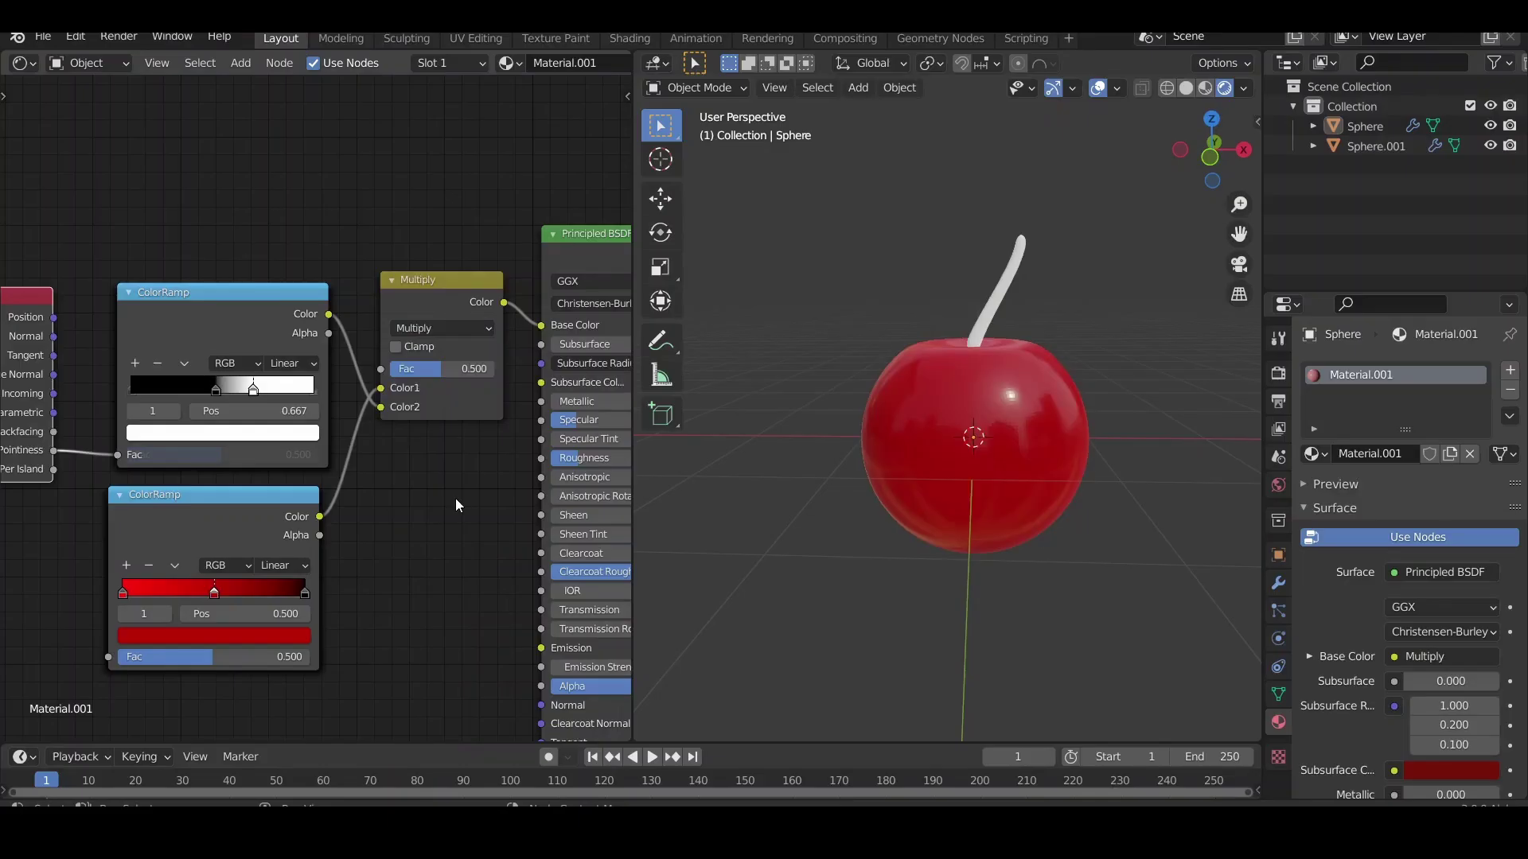
{"action": "scroll", "coordinate": [484, 547], "scroll_direction": "up", "scroll_amount": 2}
Adjust clearcoat to about 0.48 with roughness 0.42 for a glossy finish
{"action": "left_click_drag", "start_coordinate": [537, 550], "coordinate": [526, 551]}
{"action": "mouse_move", "coordinate": [525, 532]}
{"action": "left_mouse_down"}
{"action": "mouse_move", "coordinate": [573, 531]}
{"action": "mouse_move", "coordinate": [502, 551]}
{"action": "left_mouse_up"}
{"action": "left_click_drag", "start_coordinate": [501, 436], "coordinate": [544, 436]}
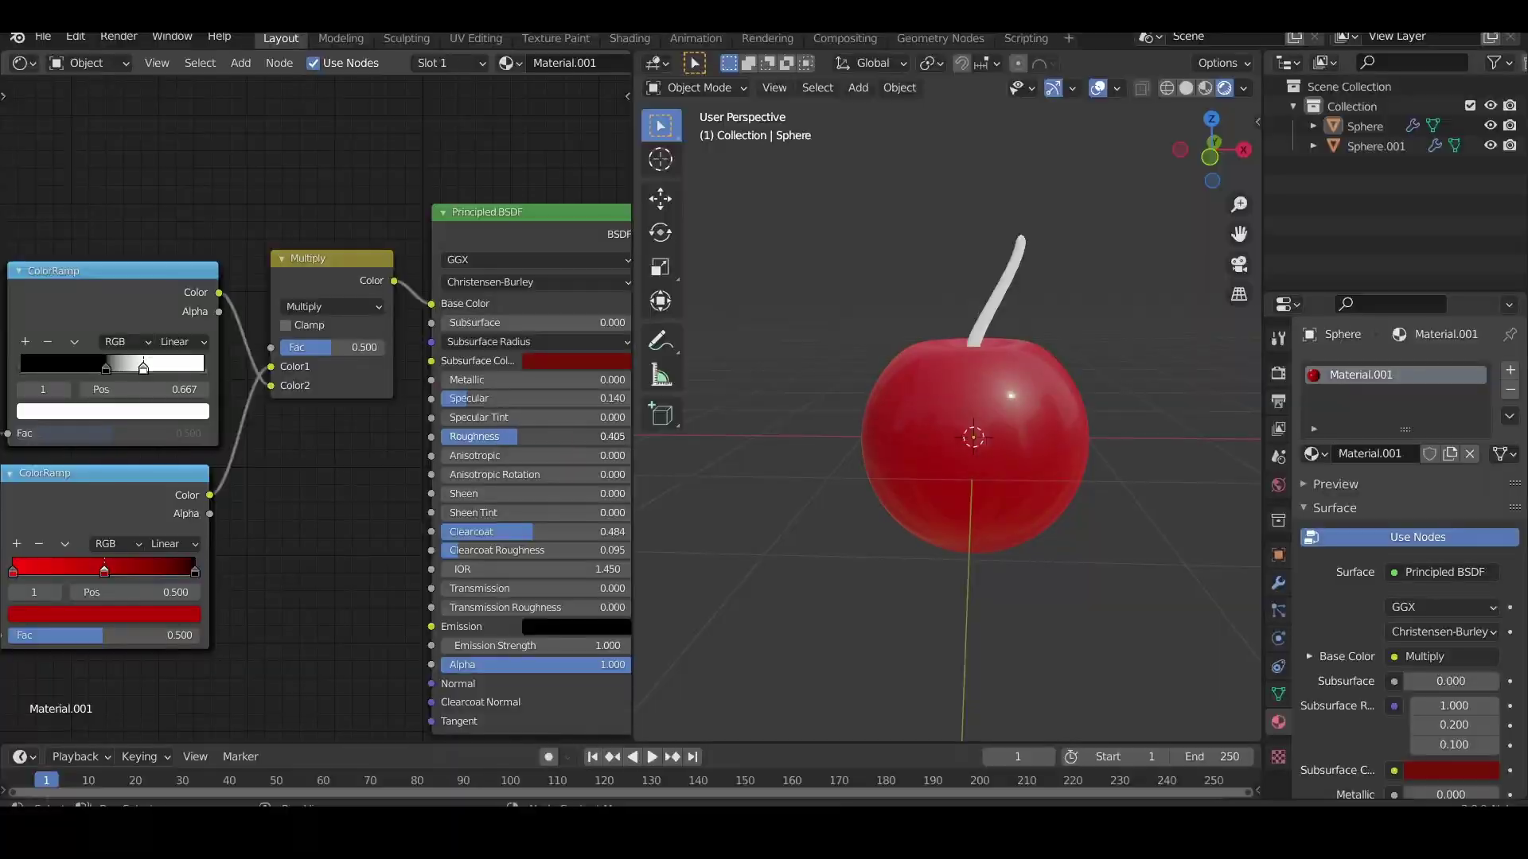
{"action": "scroll", "coordinate": [573, 668], "scroll_direction": "down", "scroll_amount": 1}
{"action": "middle_click_drag", "start_coordinate": [836, 597], "coordinate": [931, 573]}
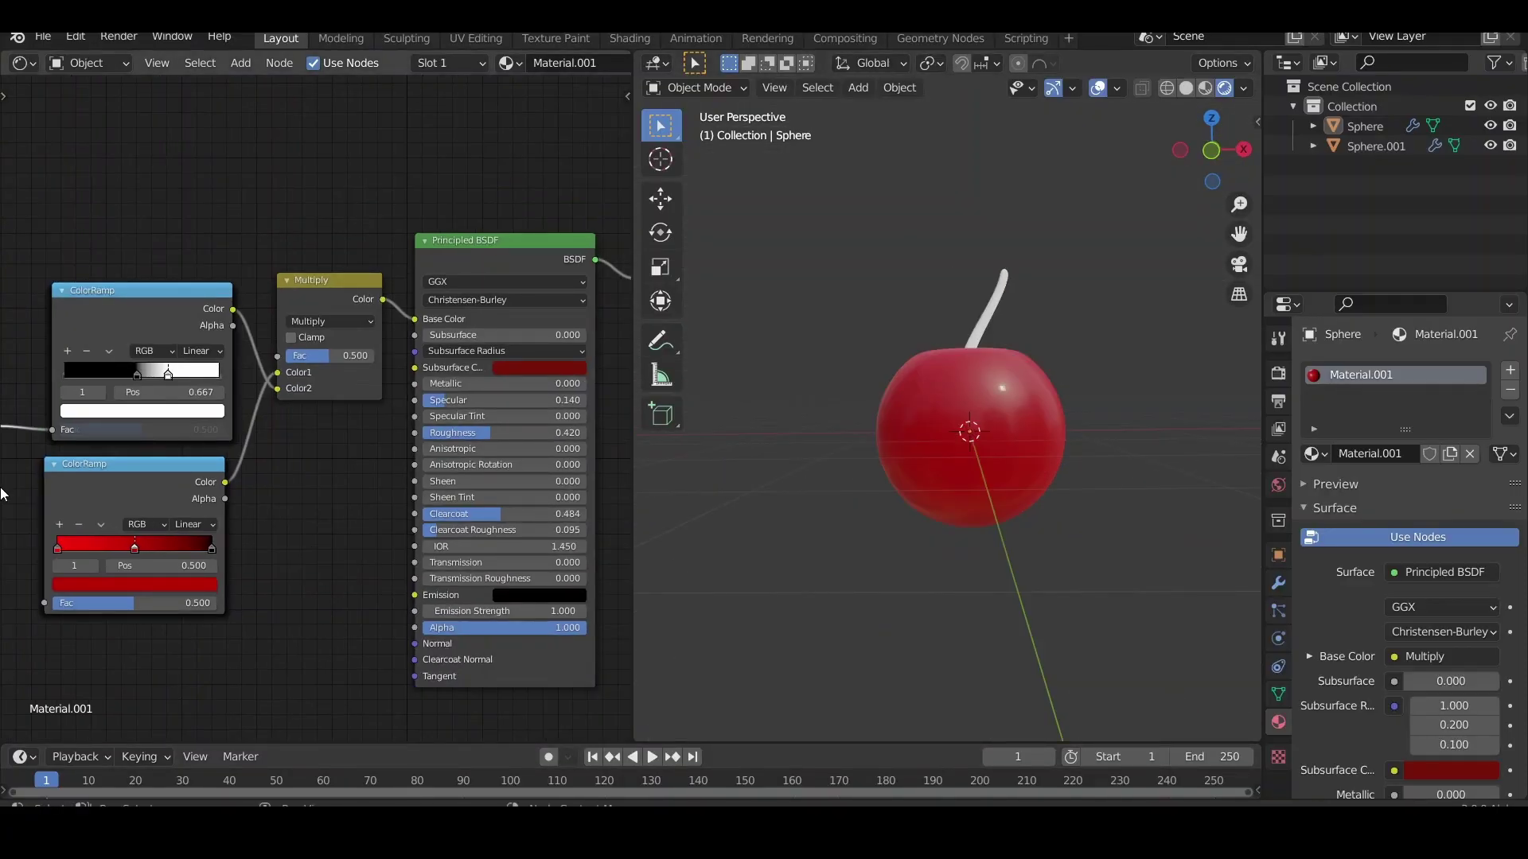
{"action": "left_click", "coordinate": [1242, 87]}
Set the render engine to Cycles
{"action": "left_click", "coordinate": [1130, 205]}
{"action": "left_click", "coordinate": [1279, 401]}
{"action": "left_click", "coordinate": [1456, 370]}
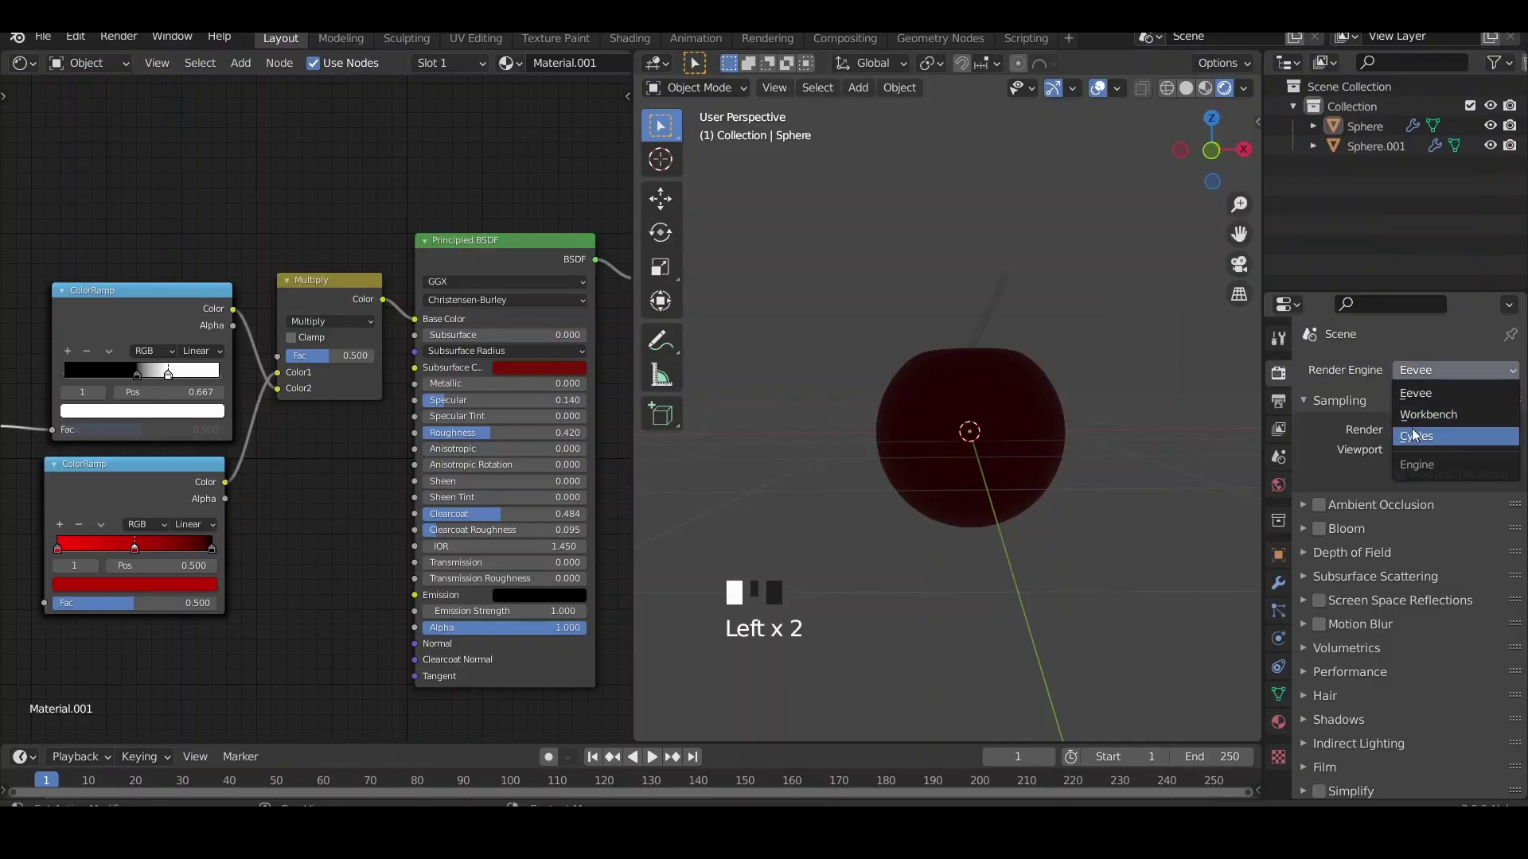
{"action": "left_click", "coordinate": [1445, 437]}
Add a sun lamp, place it up and right, and aim it at the cherry
{"action": "key", "text": "shift+a"}
{"action": "left_click", "coordinate": [1040, 682]}
{"action": "scroll", "coordinate": [947, 576], "scroll_direction": "down", "scroll_amount": 2}
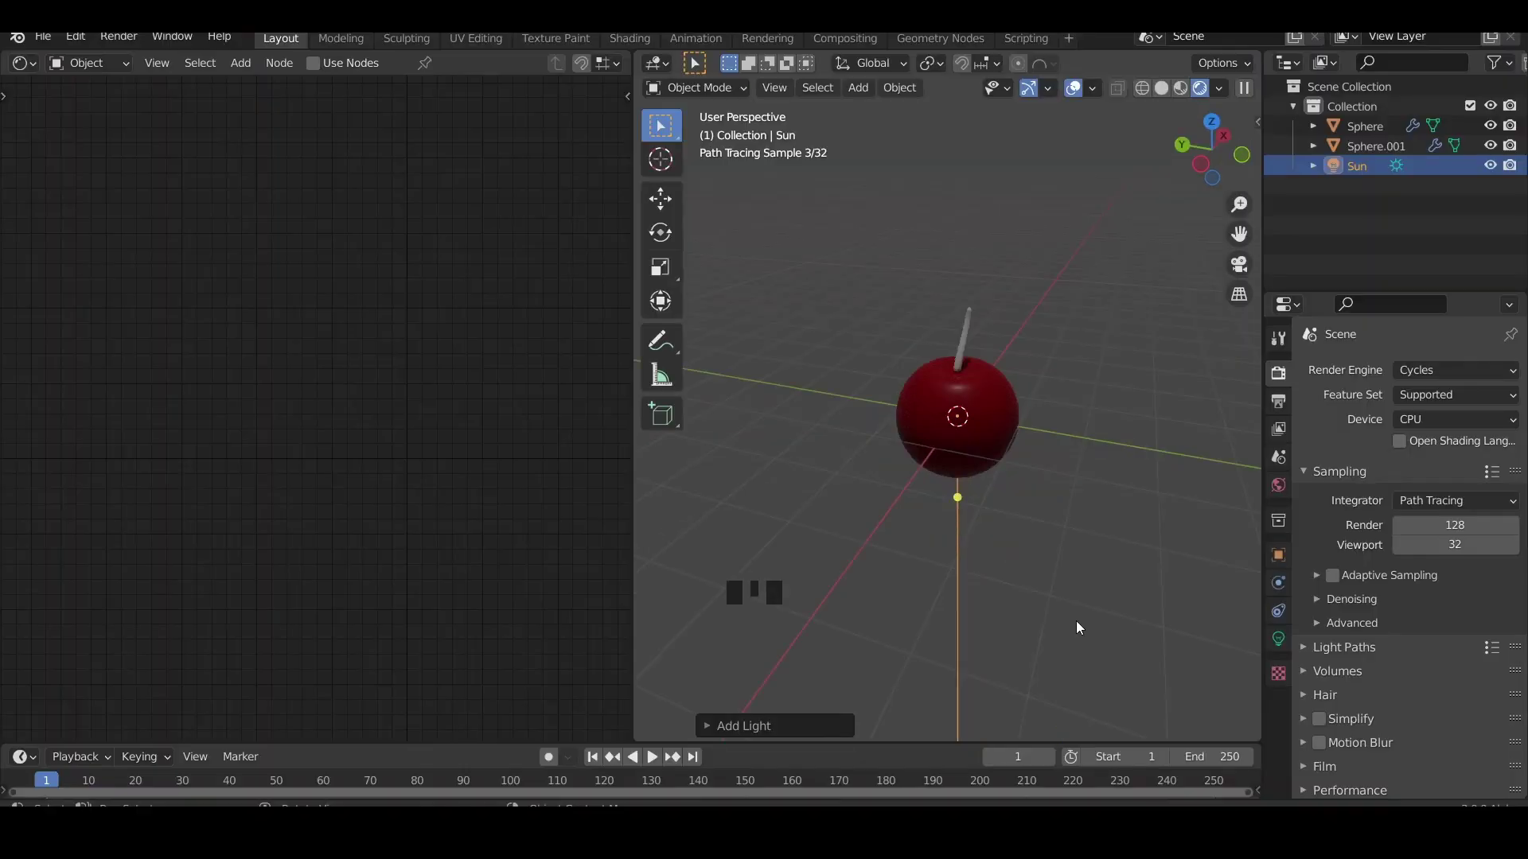
{"action": "key", "text": "g"}
{"action": "left_click", "coordinate": [1219, 231]}
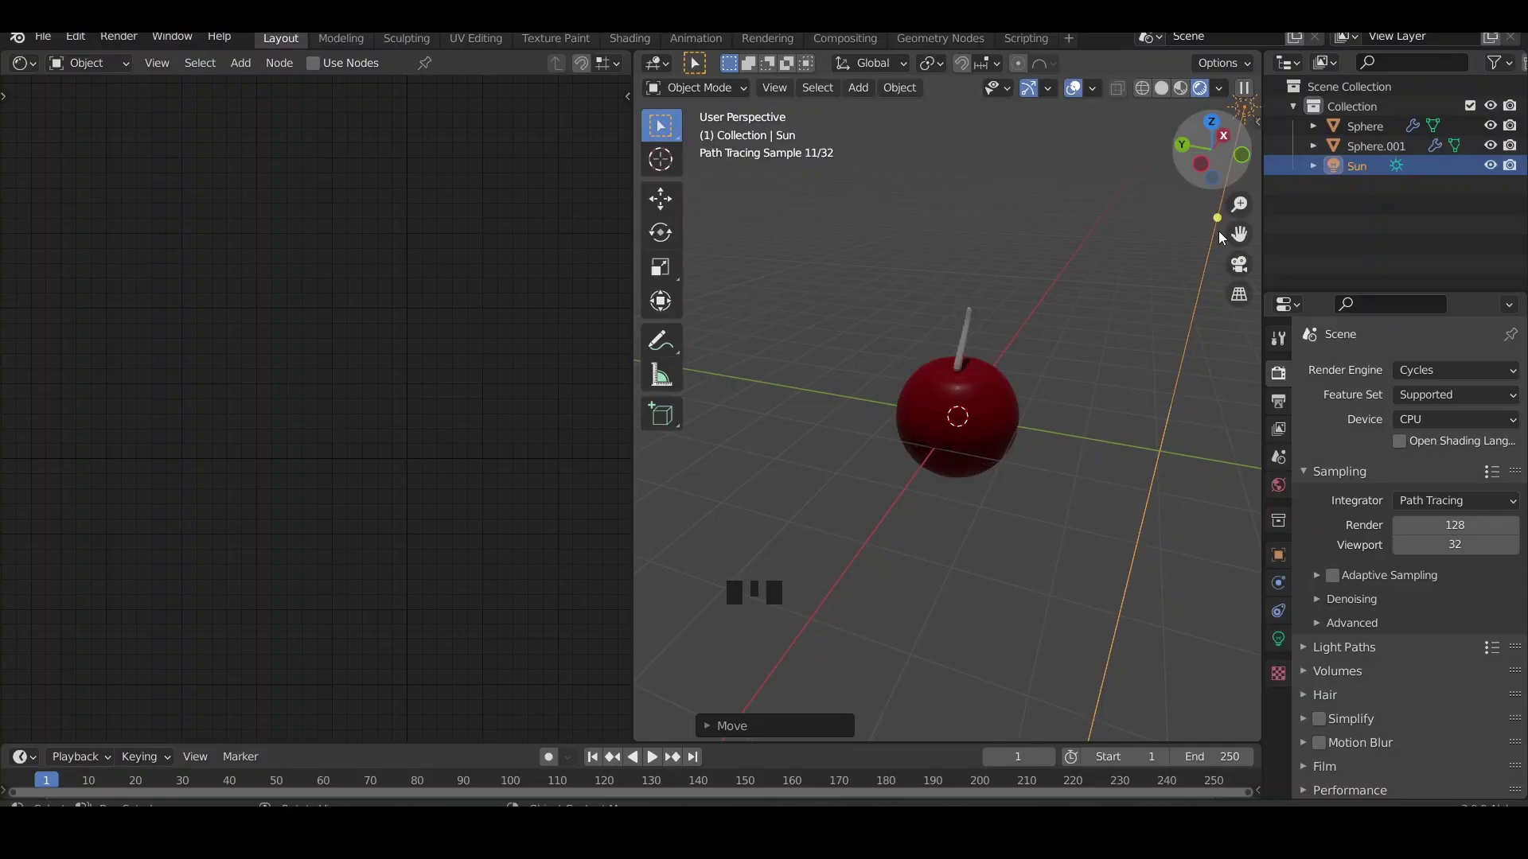
{"action": "middle_click_drag", "start_coordinate": [1219, 231], "coordinate": [1093, 416]}
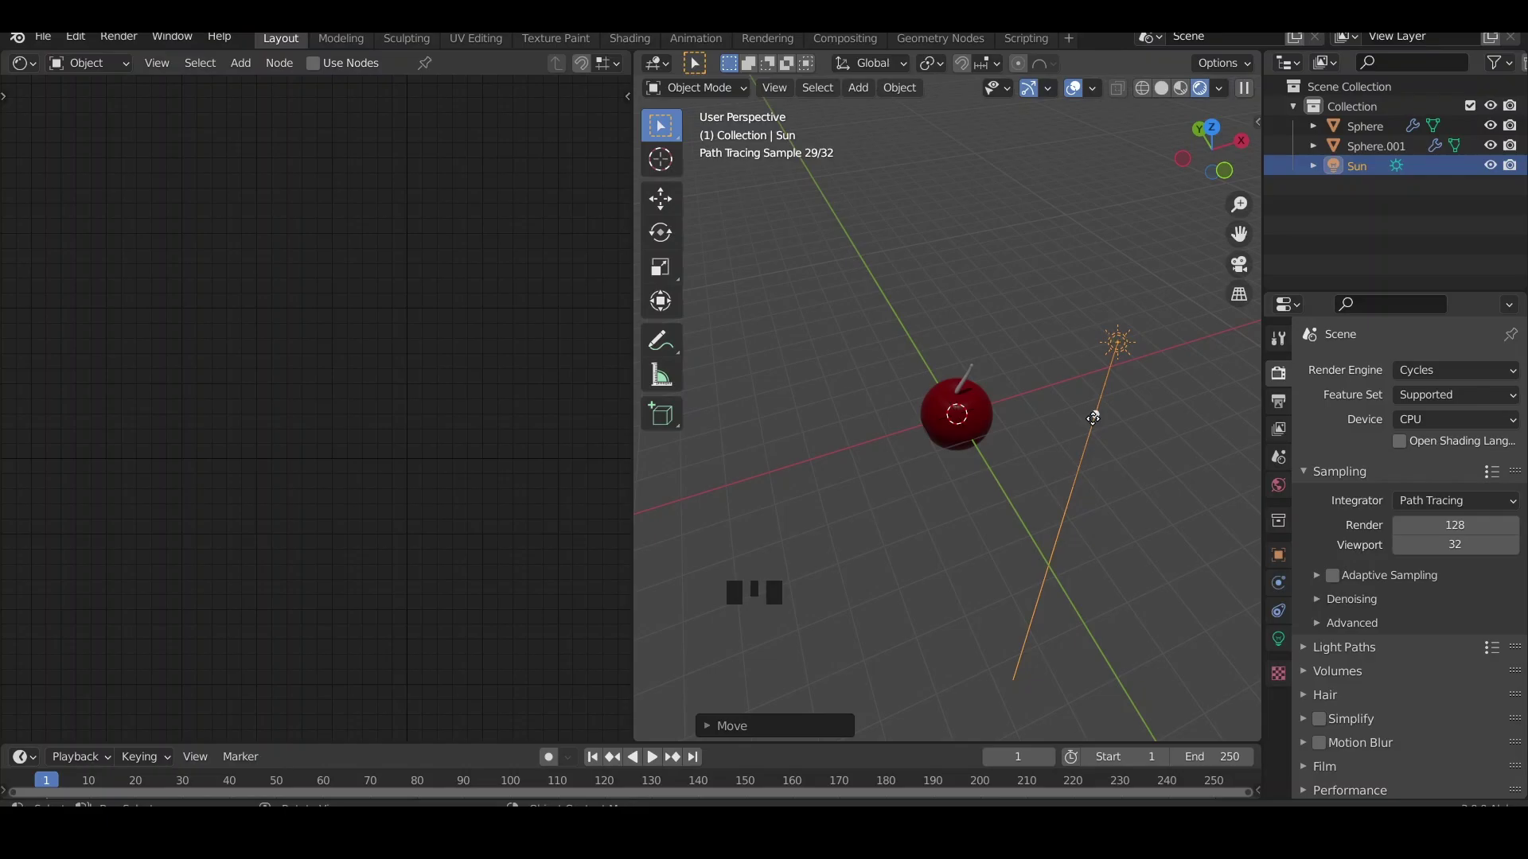
{"action": "left_click_drag", "start_coordinate": [1093, 417], "coordinate": [1167, 427]}
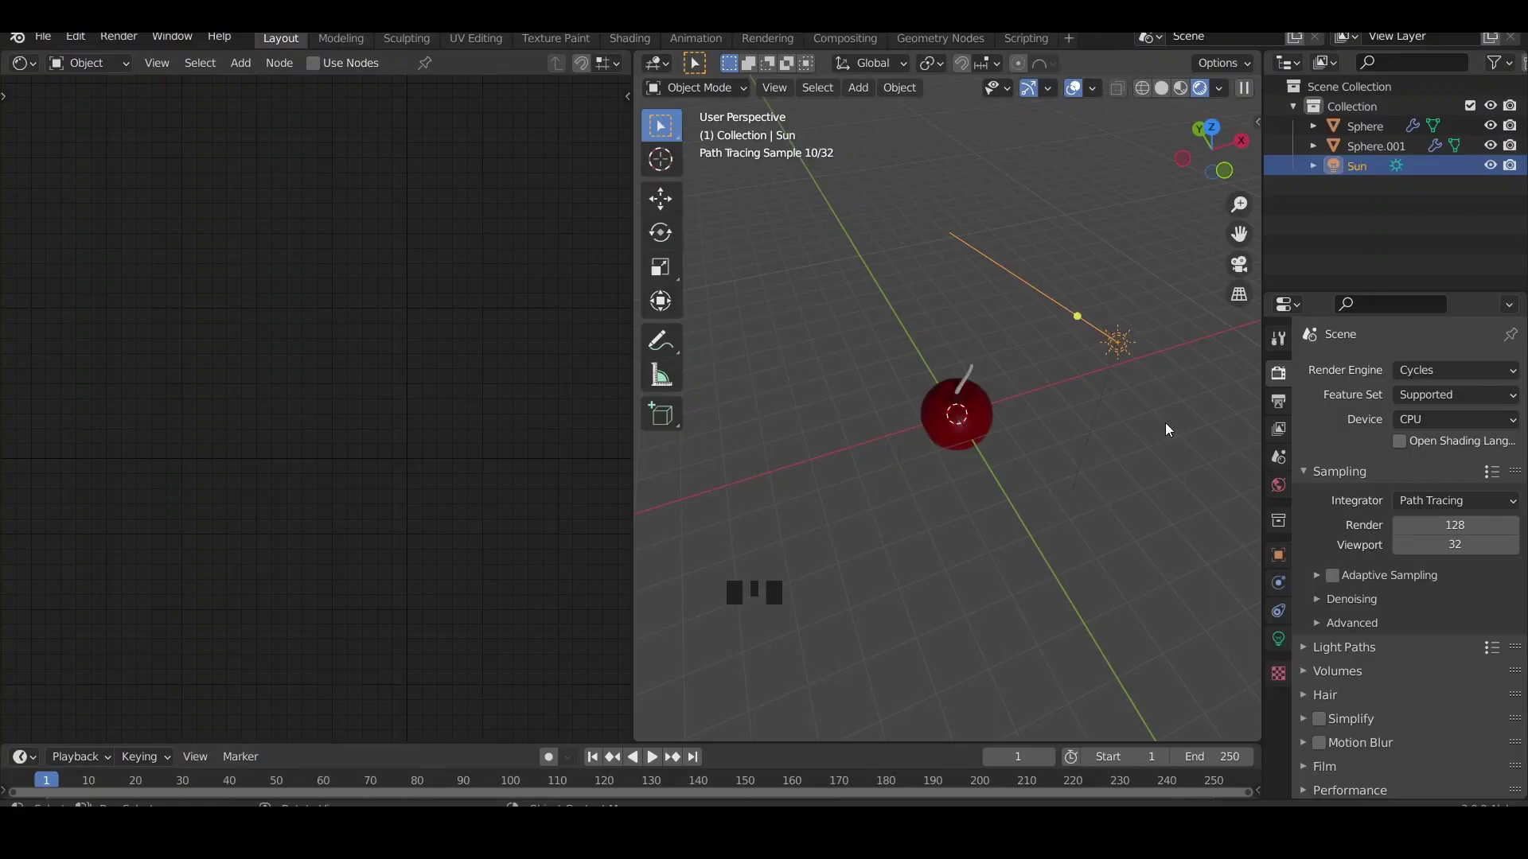
{"action": "left_click", "coordinate": [1165, 422]}
{"action": "middle_click_drag", "start_coordinate": [1165, 423], "coordinate": [963, 369]}
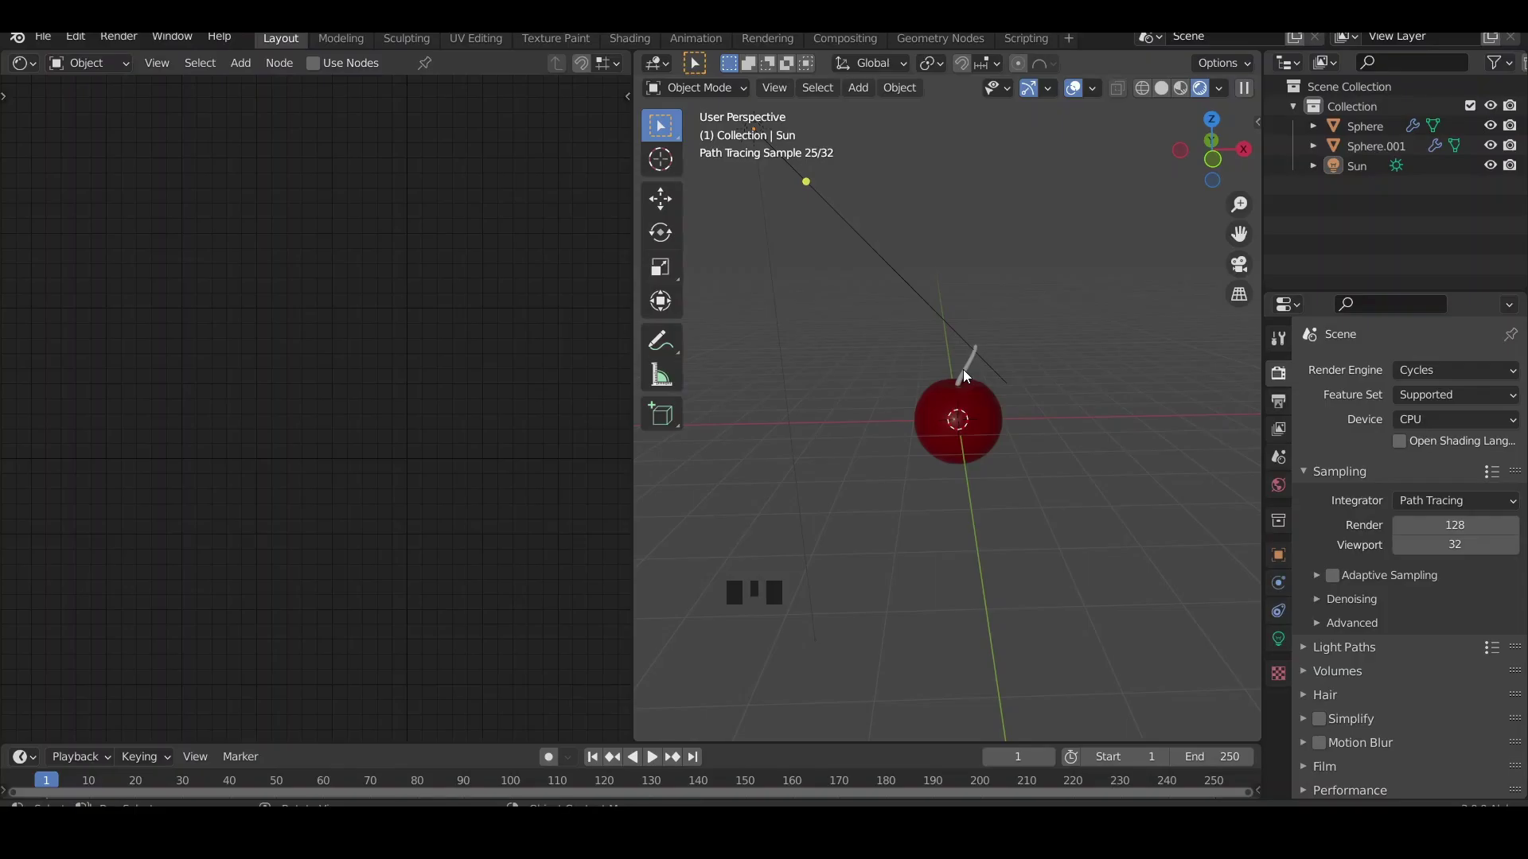
{"action": "left_click", "coordinate": [964, 369]}
{"action": "scroll", "coordinate": [964, 370], "scroll_direction": "up", "scroll_amount": 2}
Add a ColorRamp node and a Mix node to the stalk's material
{"action": "key", "text": "shift+a"}
{"action": "type", "text": "color"}
{"action": "key", "text": "Return"}
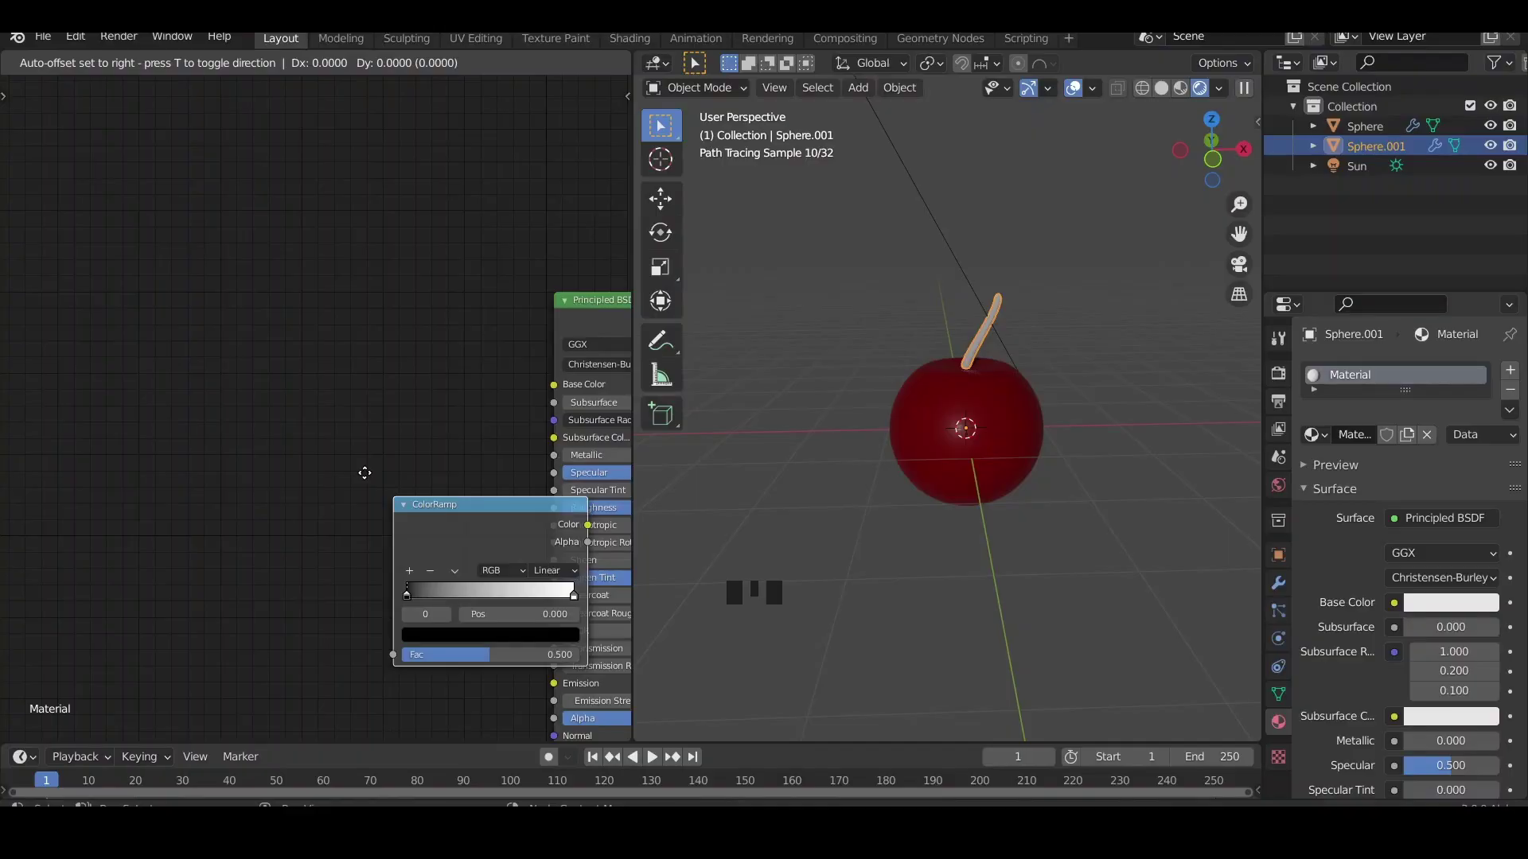
{"action": "left_click", "coordinate": [238, 394]}
{"action": "key", "text": "shift+a"}
{"action": "type", "text": "mix"}
{"action": "key", "text": "Return"}
Wire Texture Coordinate through Mapping into the ramp, and the ramp through a Multiply Mix into Base Color
{"action": "left_click_drag", "start_coordinate": [503, 361], "coordinate": [554, 385]}
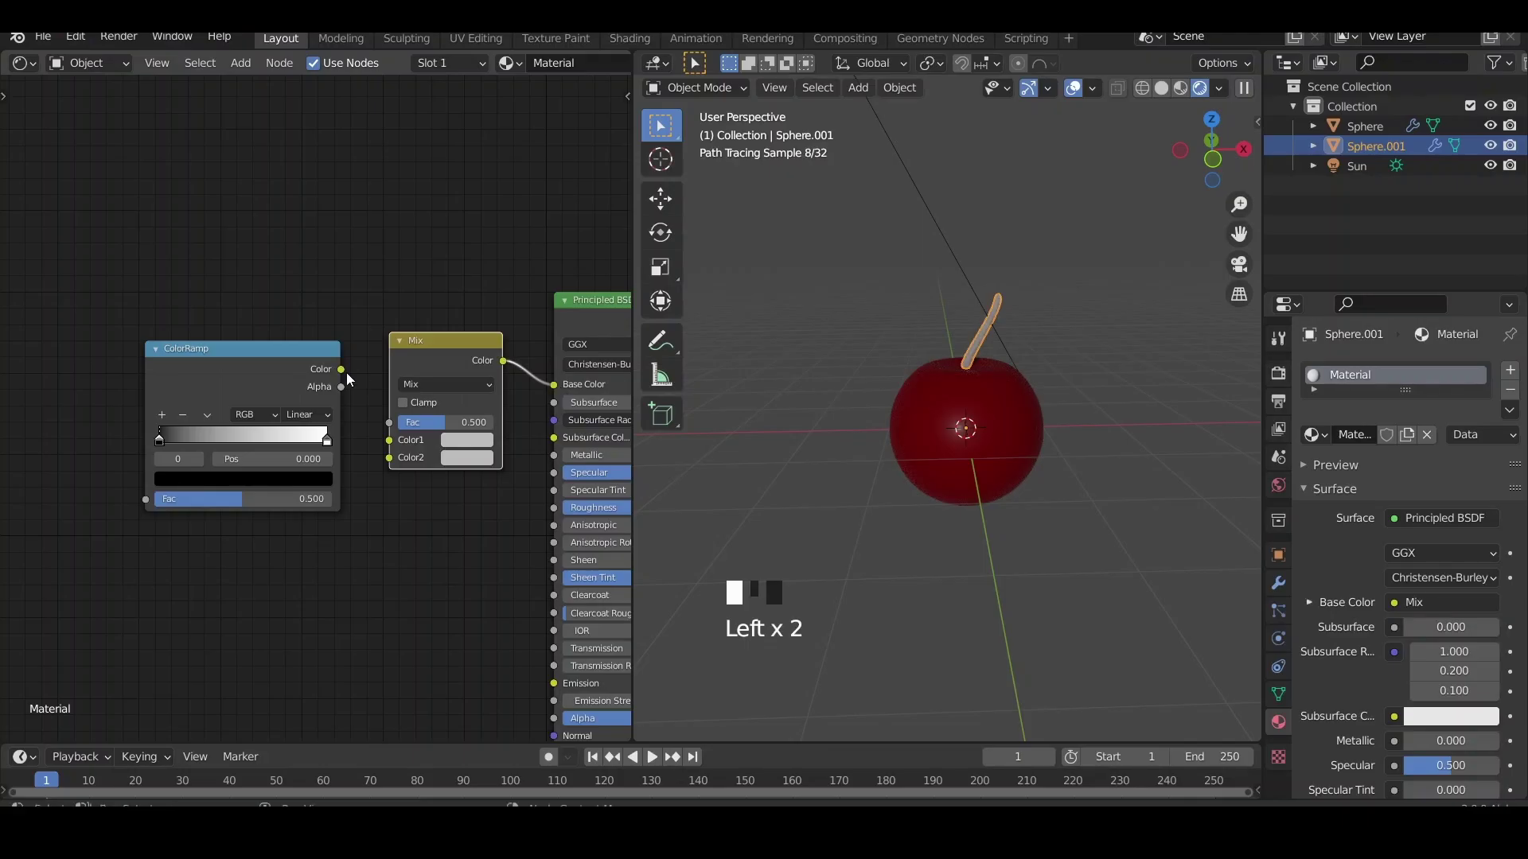
{"action": "mouse_move", "coordinate": [340, 369]}
{"action": "left_mouse_down"}
{"action": "mouse_move", "coordinate": [390, 458]}
{"action": "mouse_move", "coordinate": [391, 440]}
{"action": "left_mouse_up"}
{"action": "left_click", "coordinate": [453, 386]}
{"action": "left_click", "coordinate": [448, 430]}
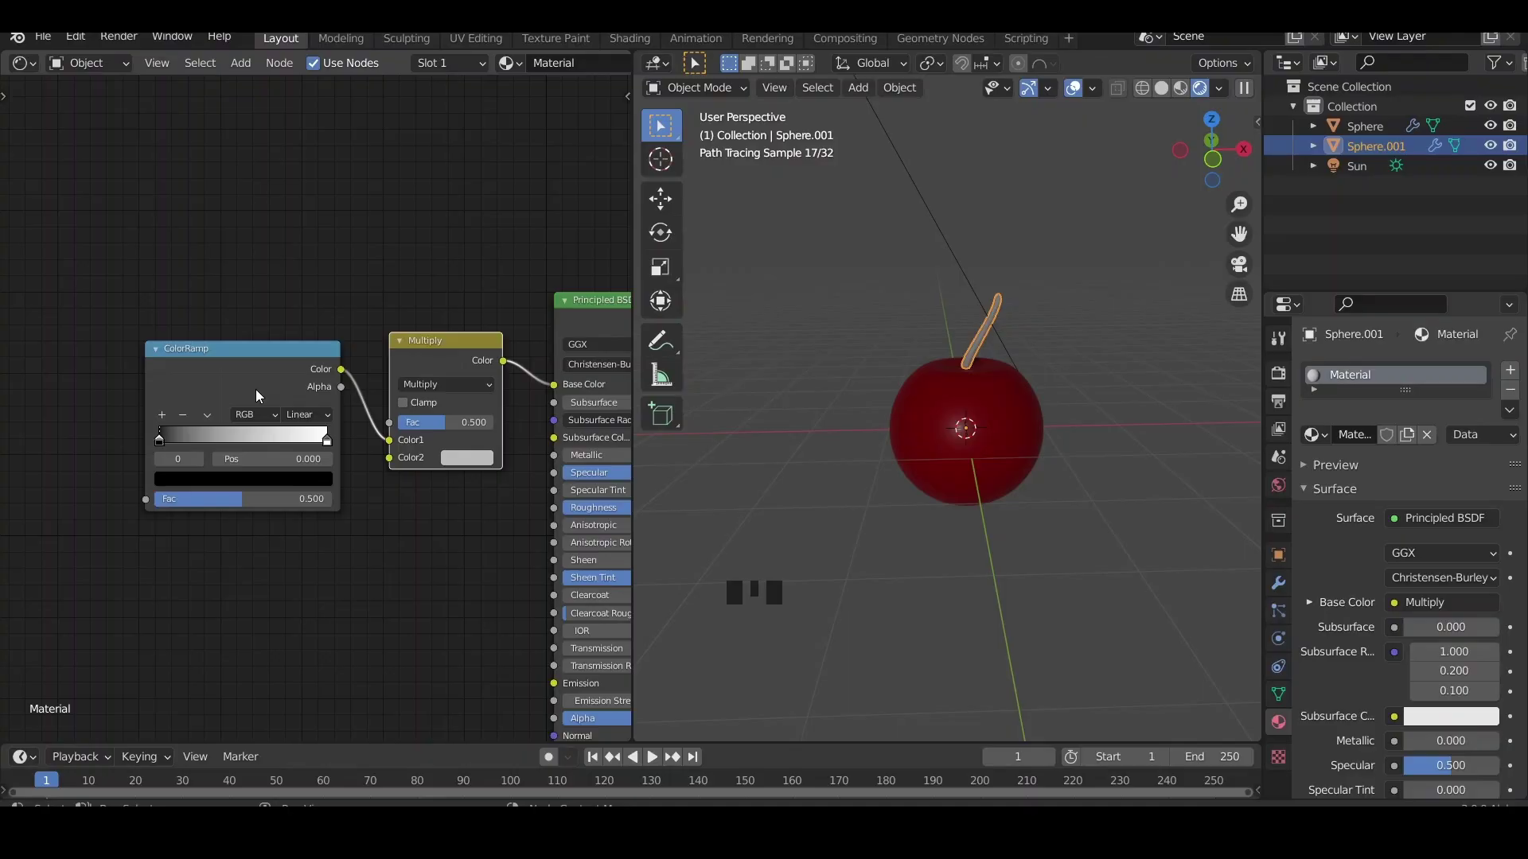
{"action": "scroll", "coordinate": [255, 390], "scroll_direction": "down", "scroll_amount": 3}
{"action": "middle_click_drag", "start_coordinate": [158, 478], "coordinate": [294, 557]}
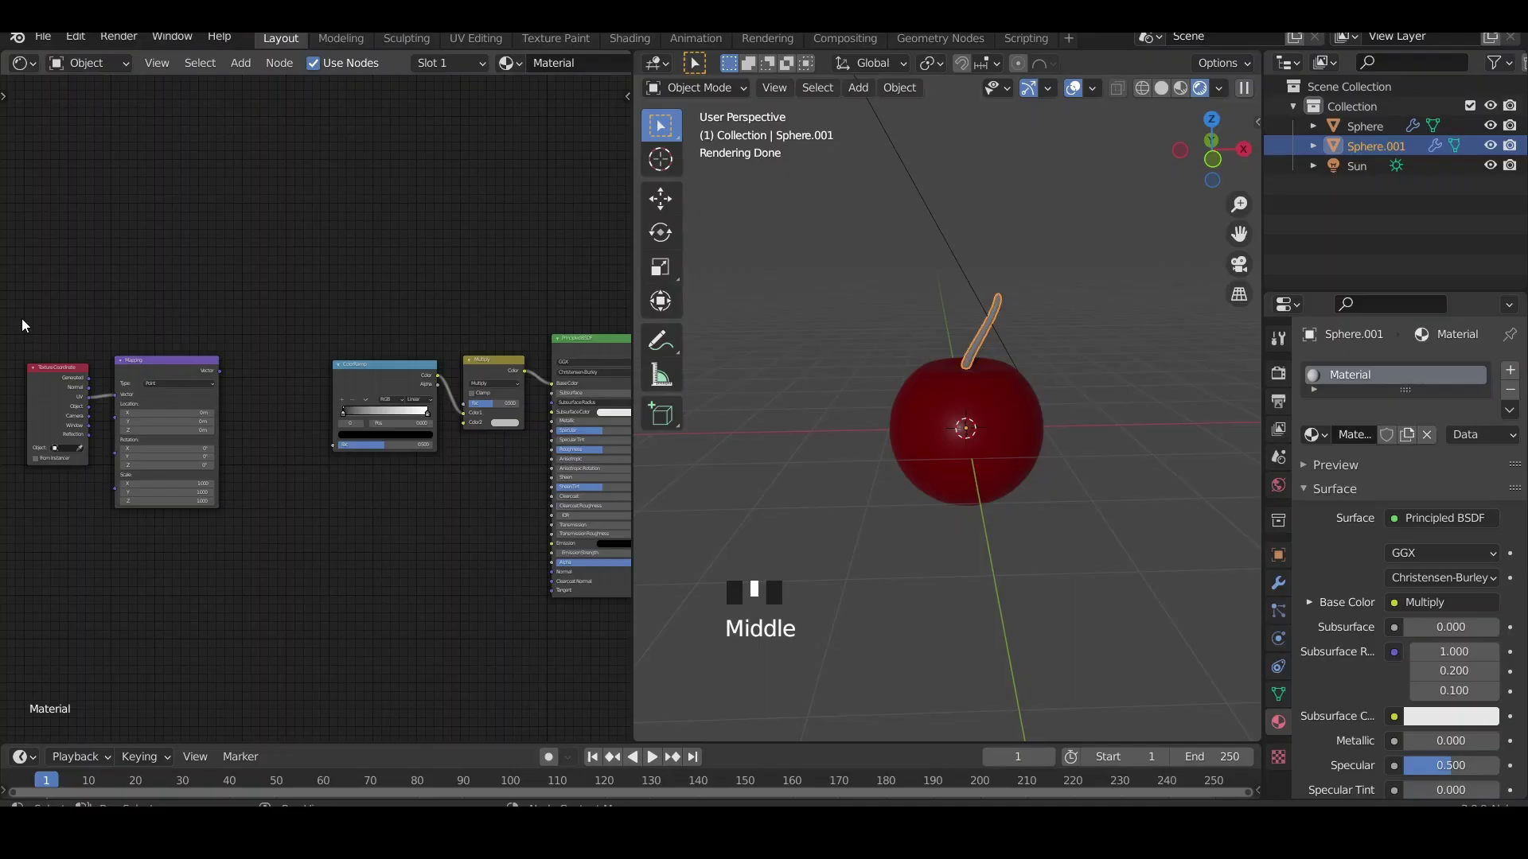
{"action": "left_click_drag", "start_coordinate": [219, 371], "coordinate": [338, 456]}
{"action": "right_click_drag", "start_coordinate": [99, 375], "coordinate": [101, 411], "text": "ctrl"}
{"action": "scroll", "coordinate": [85, 428], "scroll_direction": "up", "scroll_amount": 2}
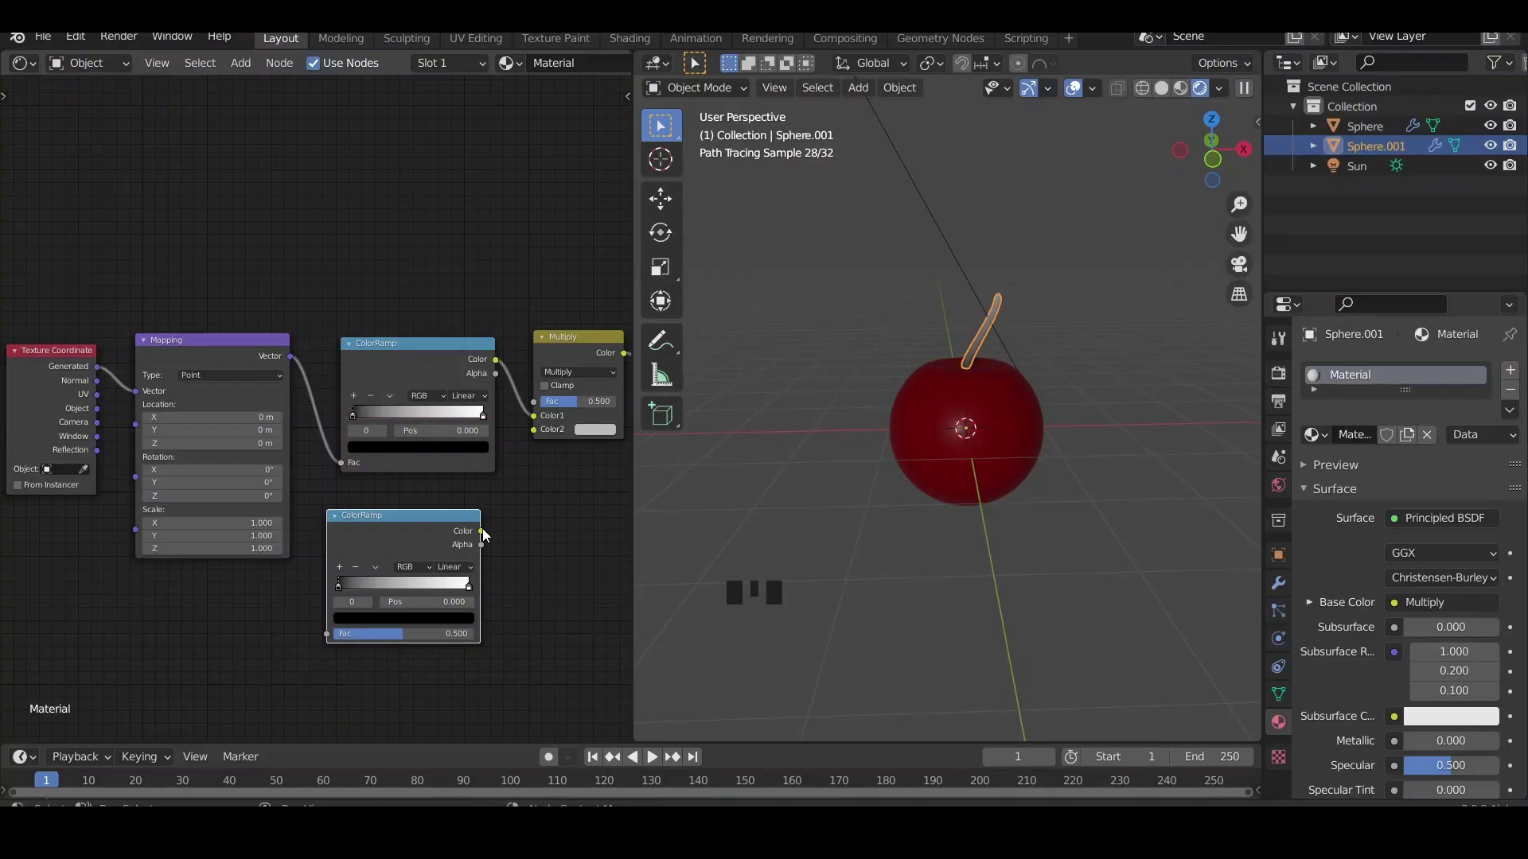
Reposition the color ramp stops, putting the top ramp's white stop at 0.688
{"action": "left_click", "coordinate": [482, 418]}
{"action": "left_click_drag", "start_coordinate": [355, 417], "coordinate": [442, 417]}
{"action": "scroll", "coordinate": [512, 518], "scroll_direction": "up", "scroll_amount": 2}
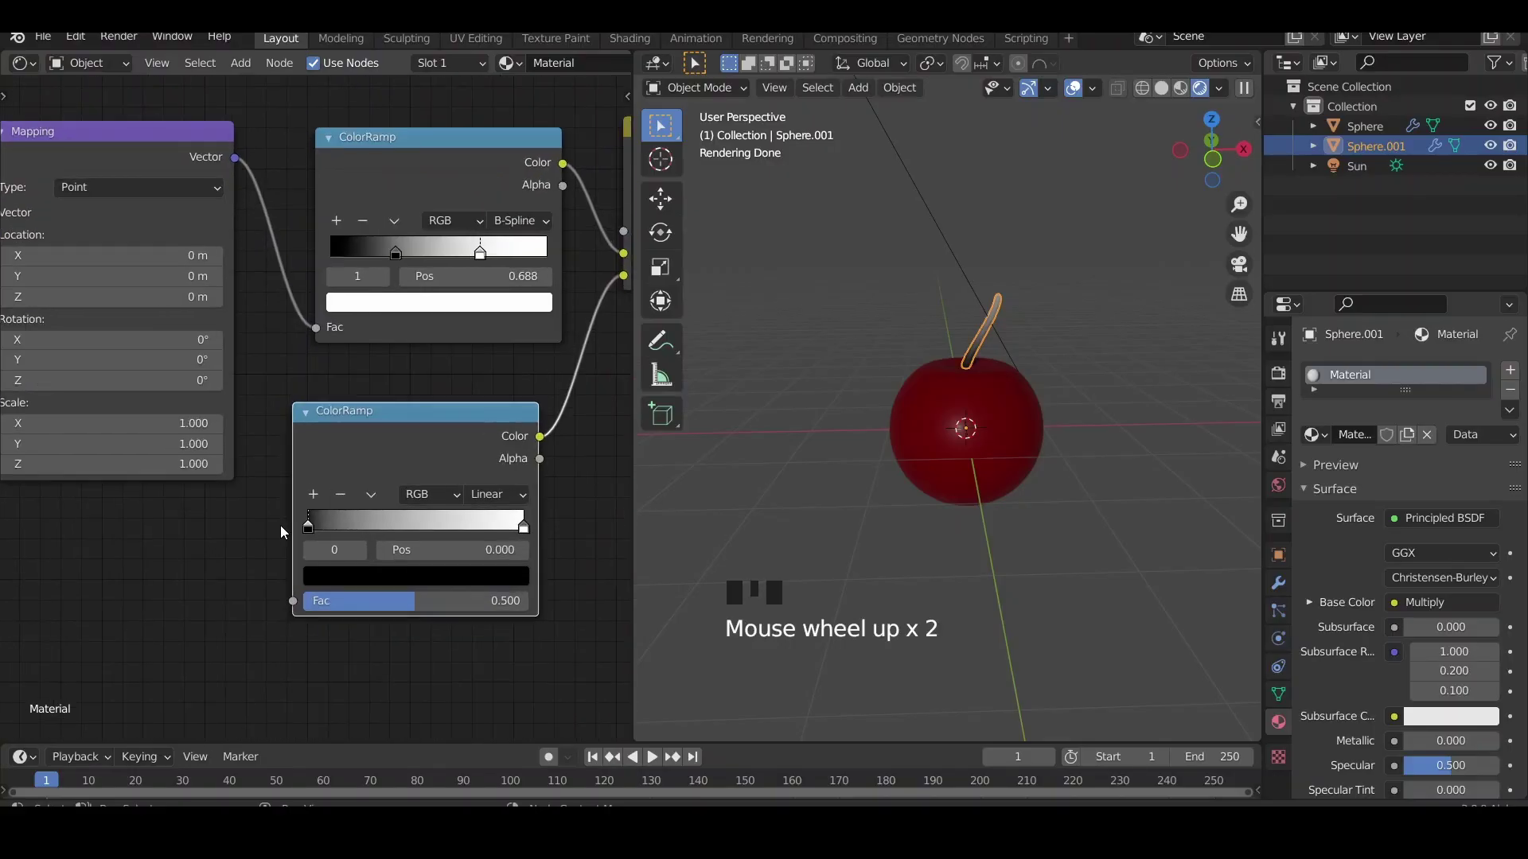
{"action": "left_click_drag", "start_coordinate": [518, 524], "coordinate": [585, 535]}
{"action": "left_click_drag", "start_coordinate": [363, 525], "coordinate": [308, 526]}
{"action": "left_click_drag", "start_coordinate": [460, 526], "coordinate": [558, 527]}
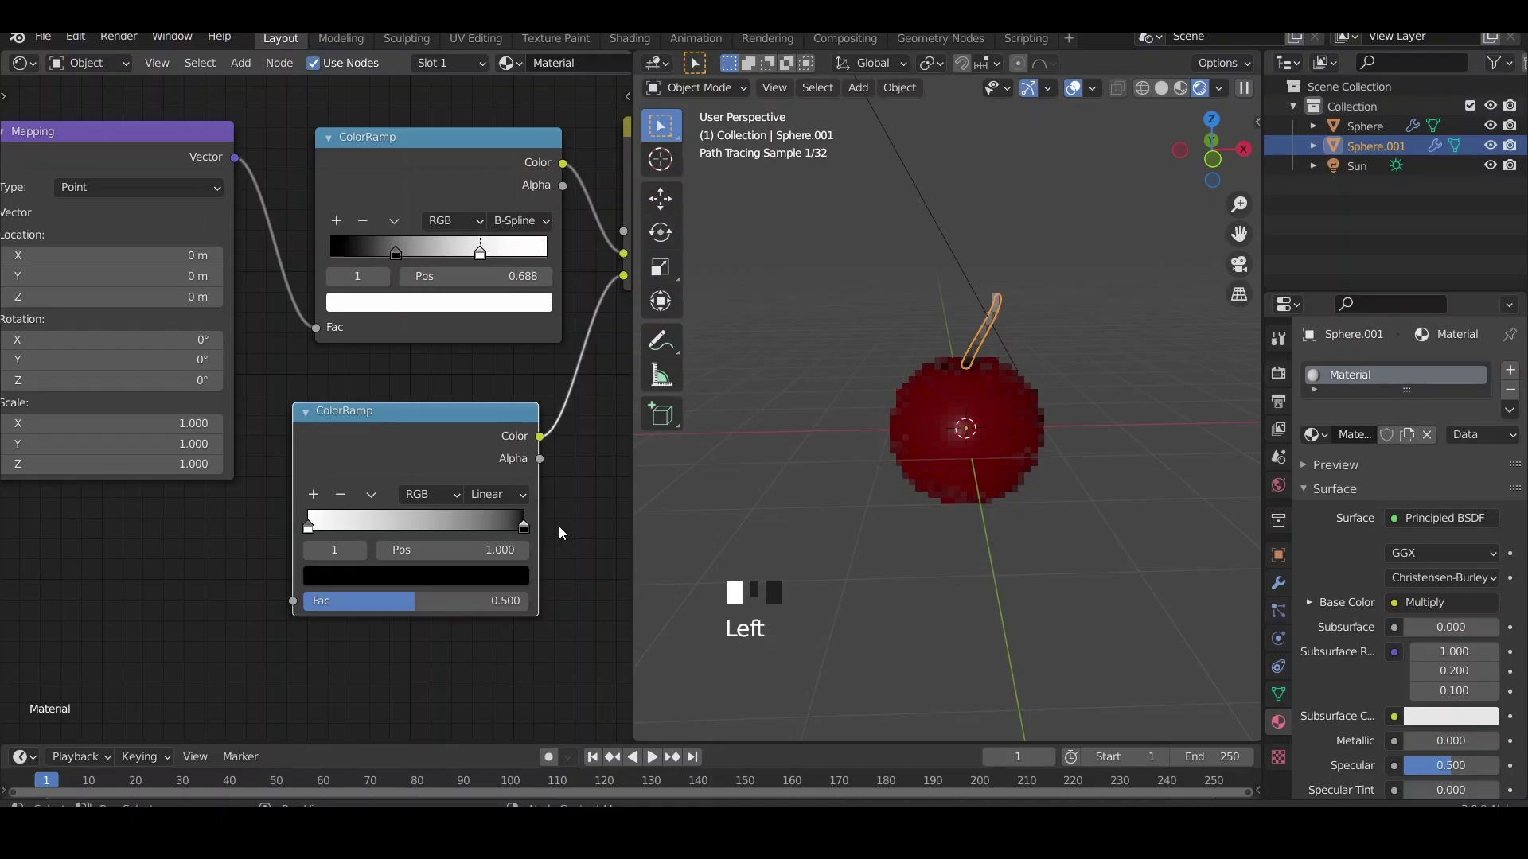
Colour the ramp stops green, adding a green middle stop and a dark green first stop
{"action": "left_click", "coordinate": [305, 530]}
{"action": "left_click", "coordinate": [416, 577]}
{"action": "left_click", "coordinate": [364, 358]}
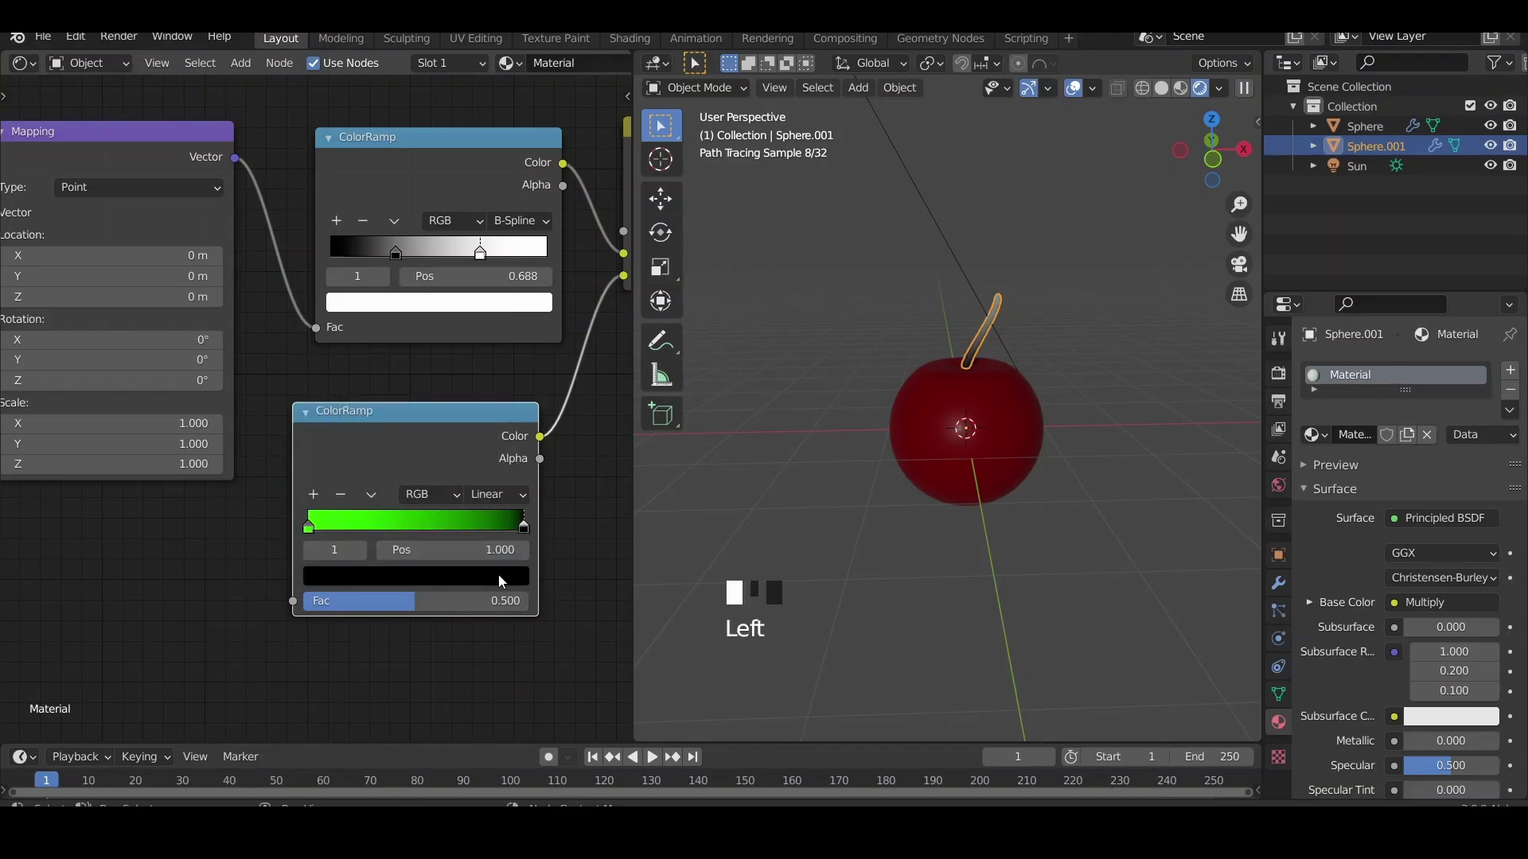
{"action": "left_click", "coordinate": [313, 494]}
{"action": "left_click", "coordinate": [396, 252]}
{"action": "left_click", "coordinate": [438, 302]}
{"action": "left_click", "coordinate": [499, 436]}
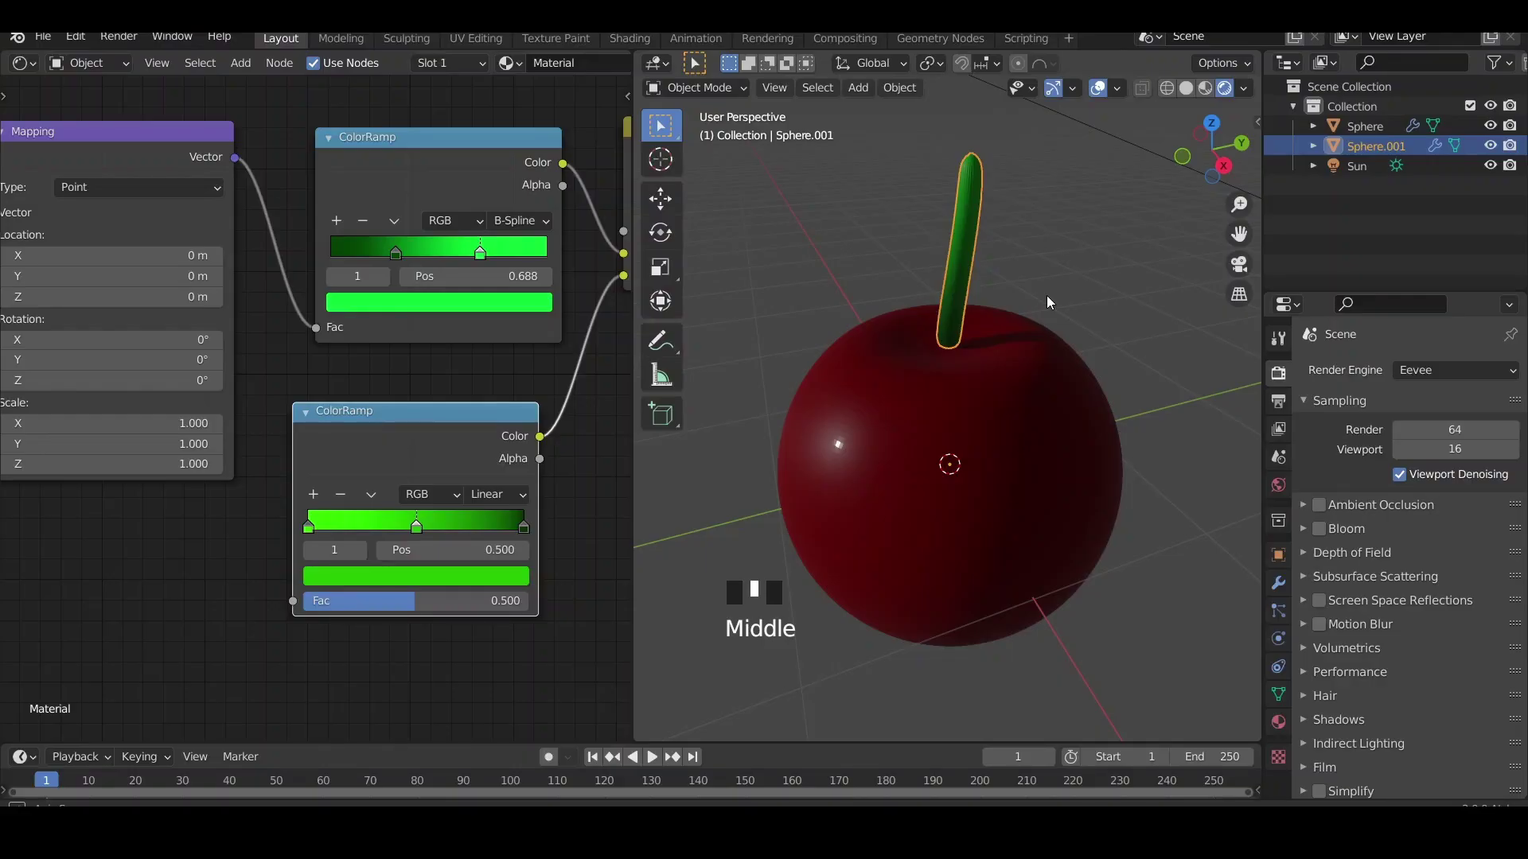
{"action": "scroll", "coordinate": [790, 593], "scroll_direction": "down", "scroll_amount": 2}
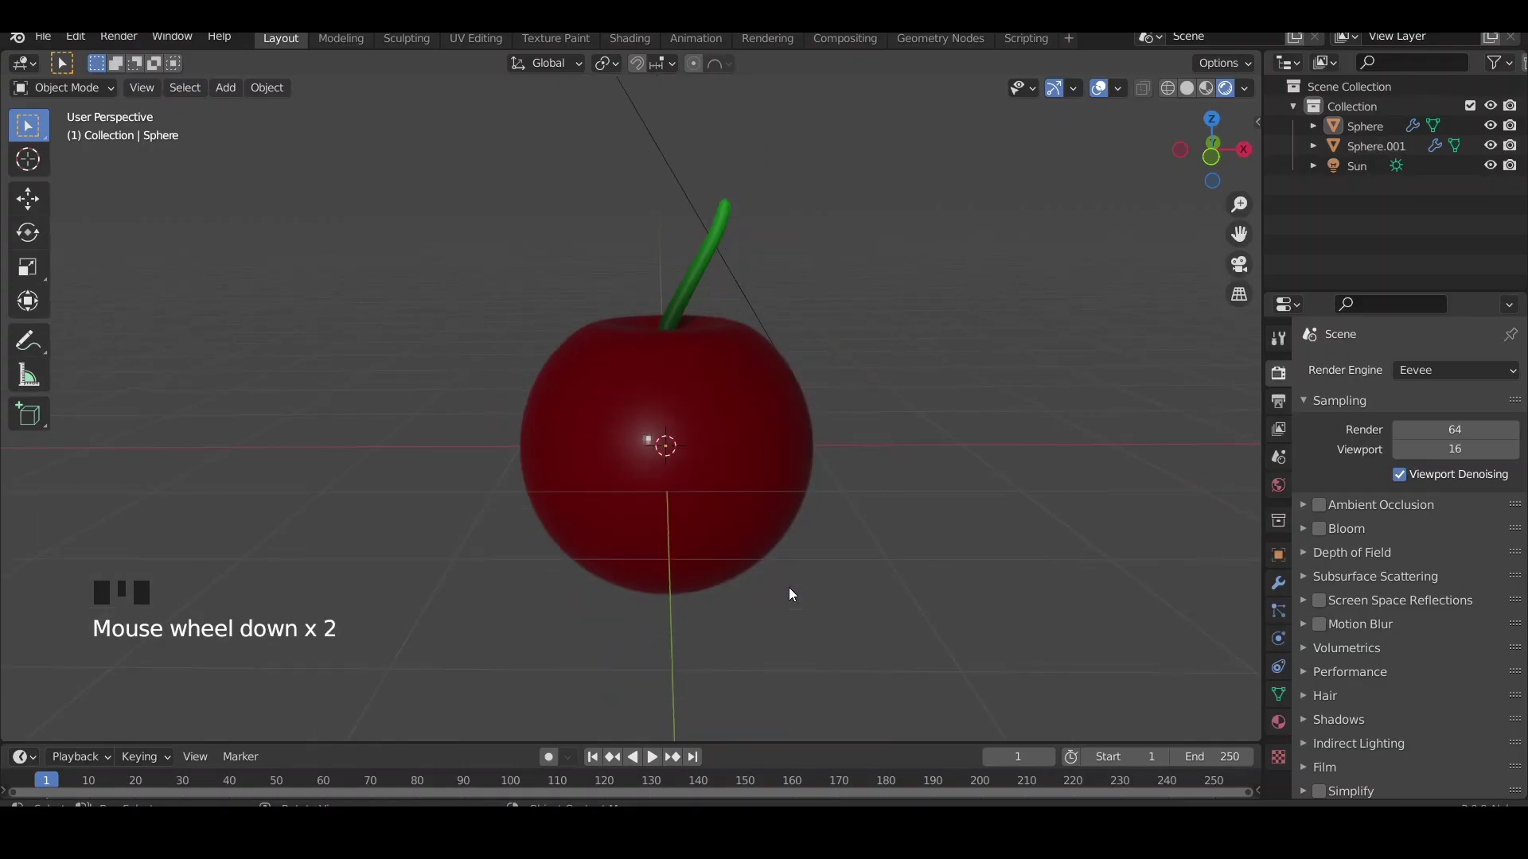
Add a camera, switch the viewport to its camera view, and show the view sidebar
{"action": "key", "text": "shift+a"}
{"action": "left_click", "coordinate": [676, 708]}
{"action": "key", "text": "grave"}
{"action": "left_click", "coordinate": [546, 706]}
{"action": "key", "text": "n"}
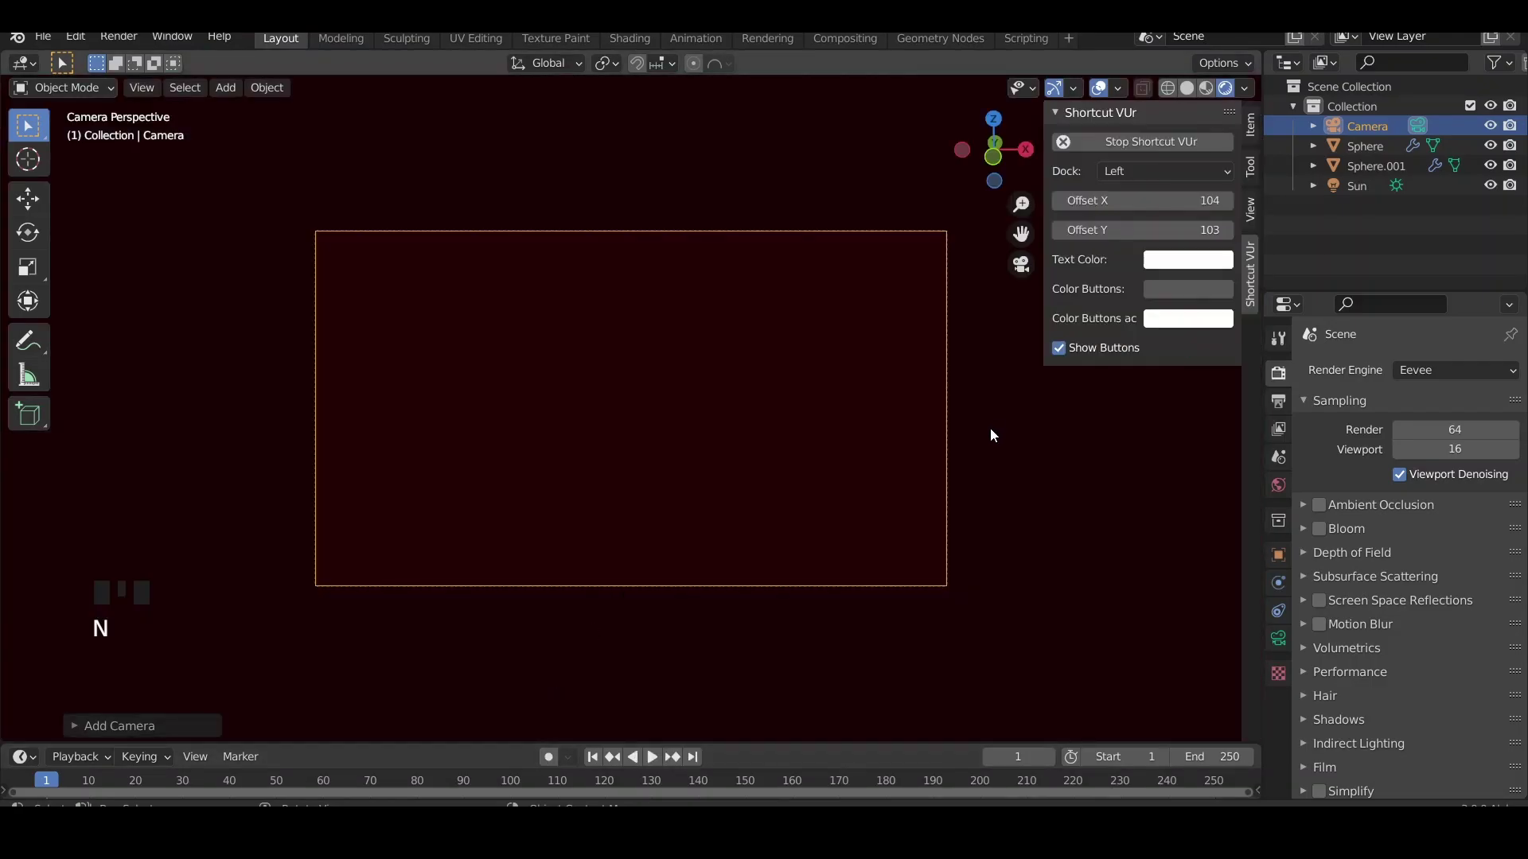
{"action": "scroll", "coordinate": [906, 403], "scroll_direction": "down", "scroll_amount": 20}
{"action": "scroll", "coordinate": [849, 409], "scroll_direction": "up", "scroll_amount": 1}
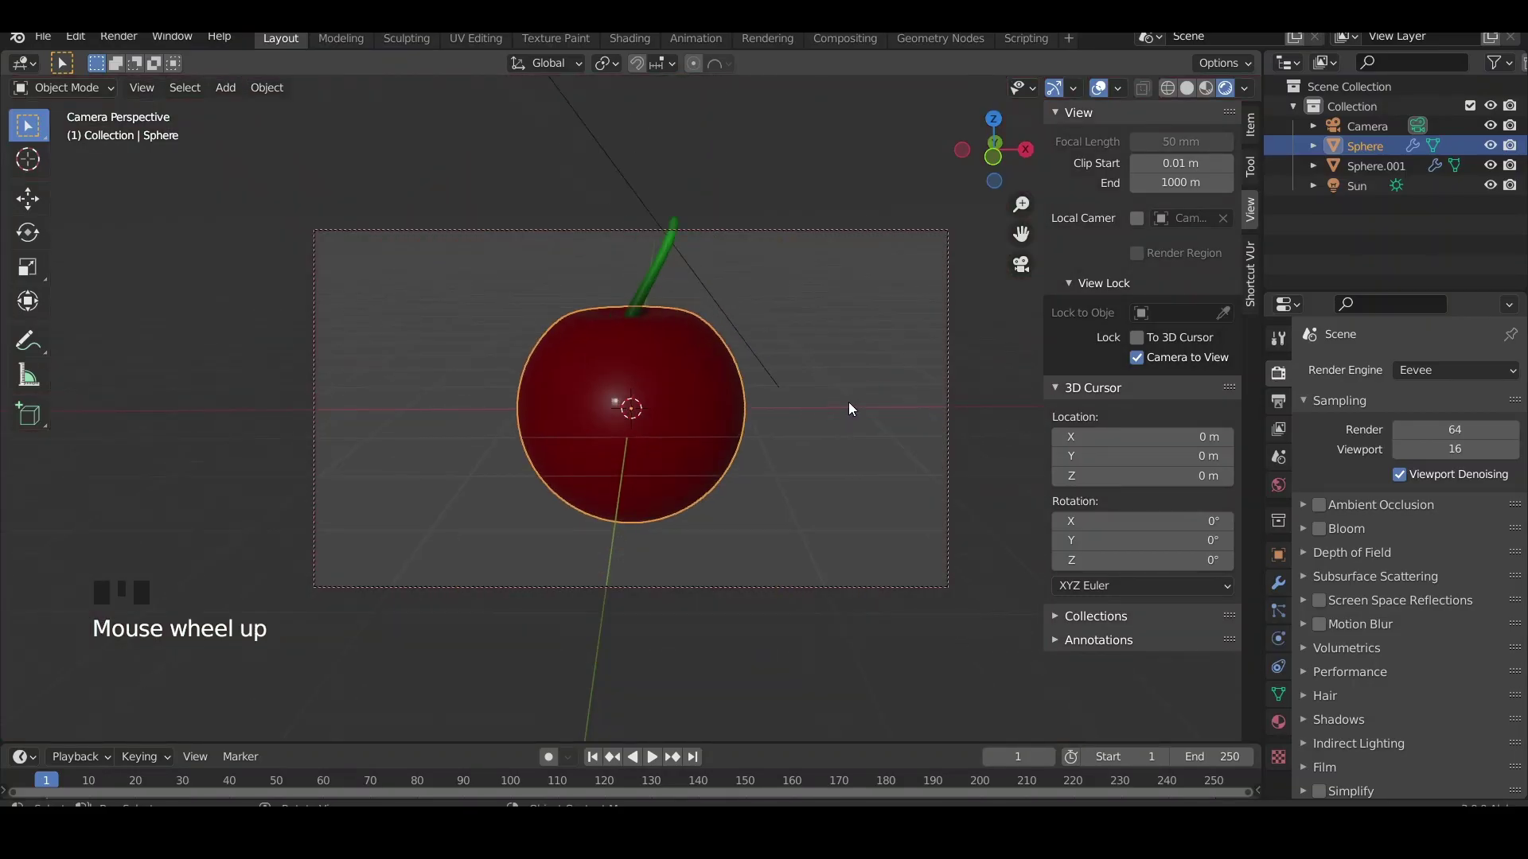